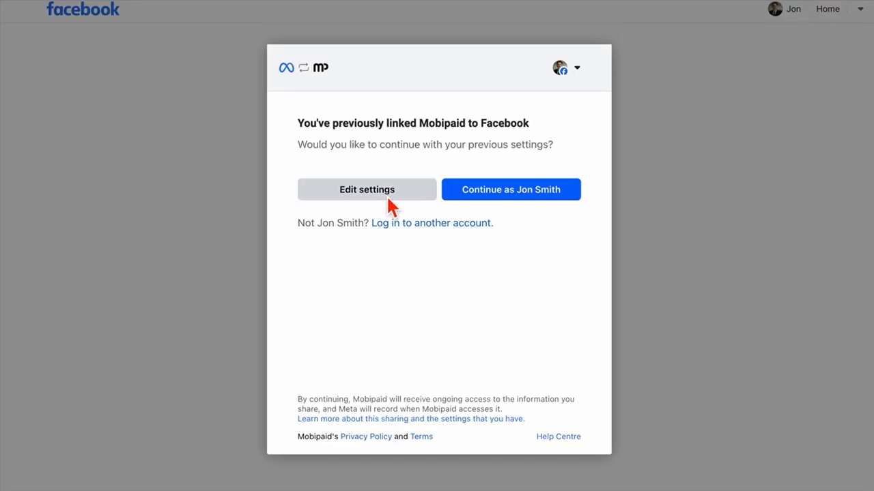
Step: Grant Mobipaid the Amariam Productions page with all four permissions and confirm the link
{"action": "left_click", "coordinate": [388, 194]}
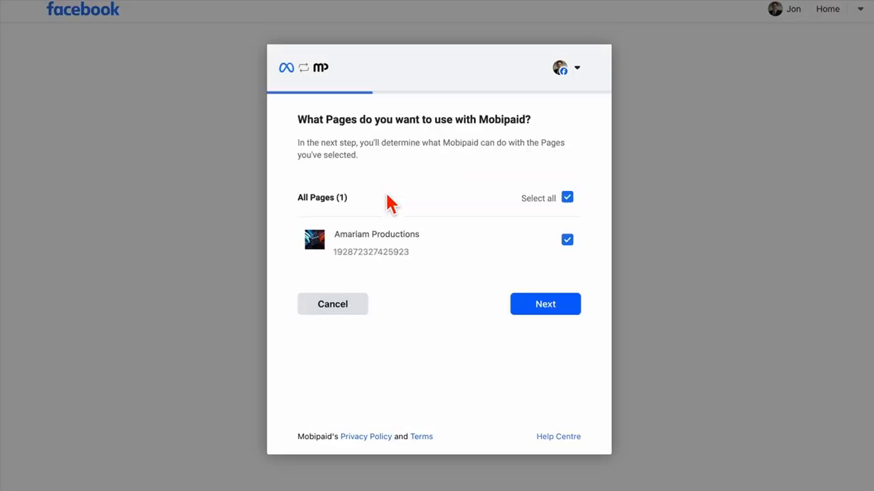
{"action": "left_click", "coordinate": [531, 312]}
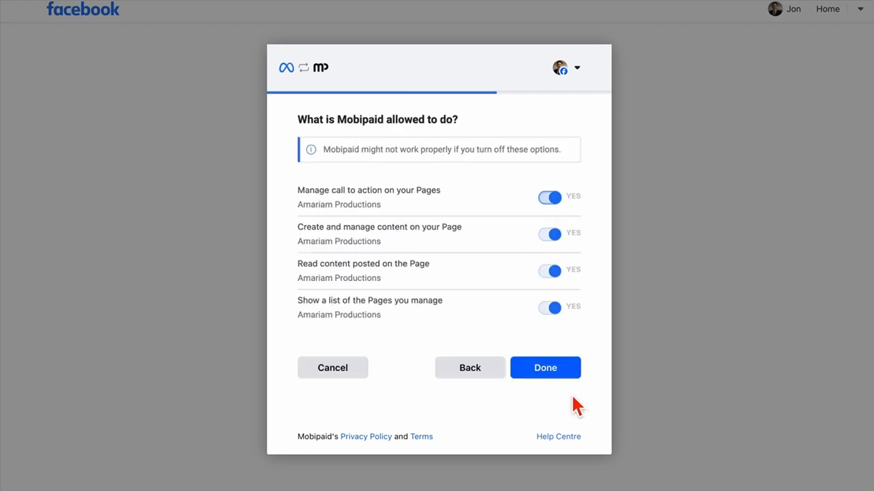
{"action": "left_click", "coordinate": [565, 374]}
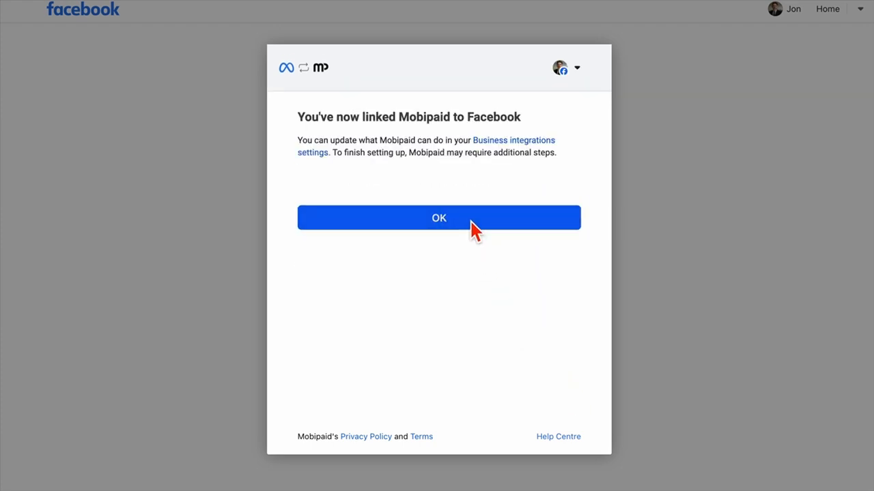
{"action": "left_click", "coordinate": [470, 222]}
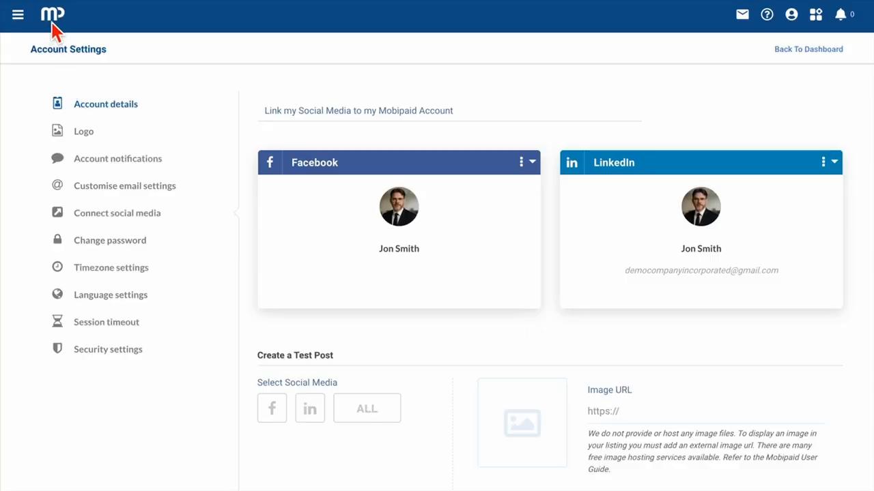
Step: Start creating a new campaign from the Mobipaid dashboard
{"action": "left_click", "coordinate": [52, 20]}
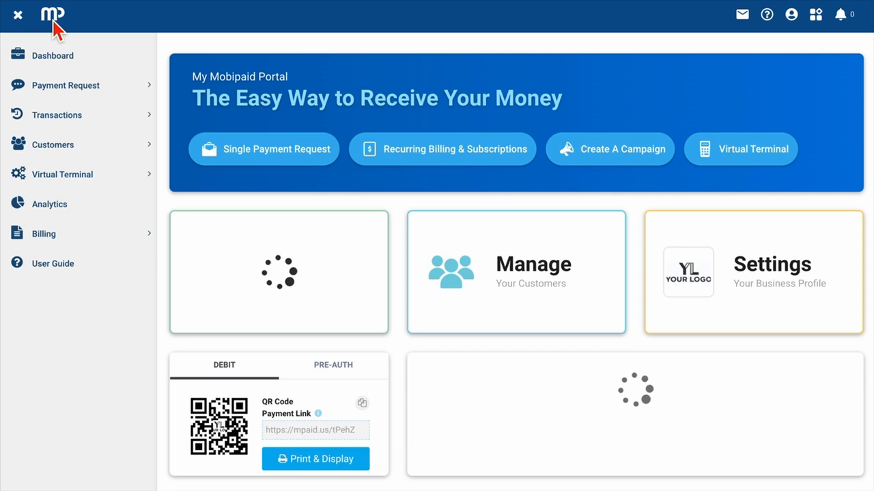
{"action": "left_click", "coordinate": [598, 155]}
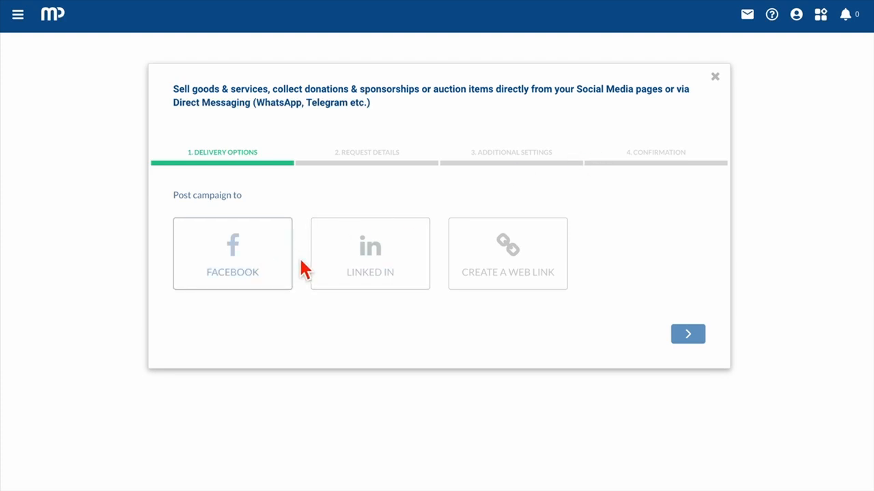
{"action": "left_click", "coordinate": [494, 272]}
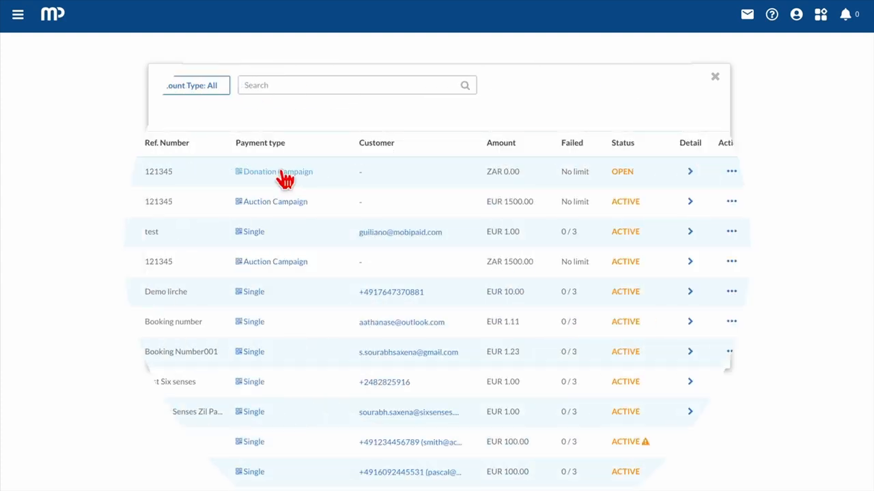
{"action": "left_click", "coordinate": [281, 171]}
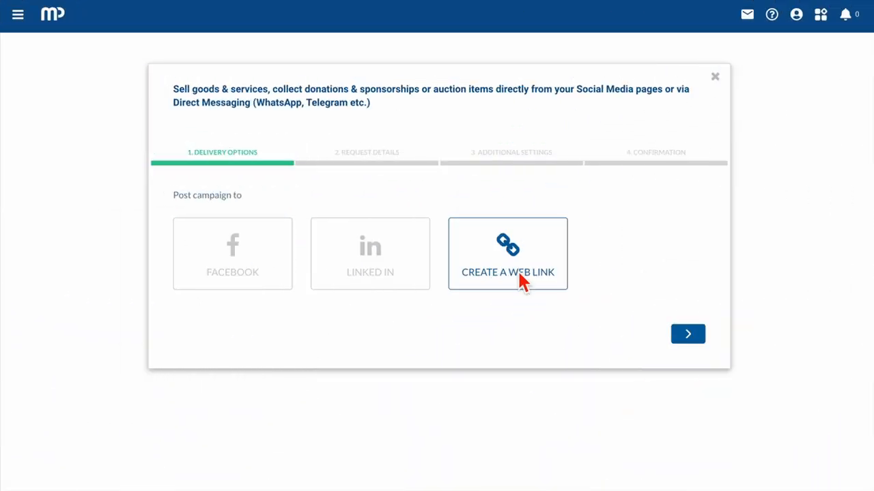
Step: Post the campaign to the Amariam Productions Facebook page with a Book Now call to action
{"action": "left_click", "coordinate": [232, 275]}
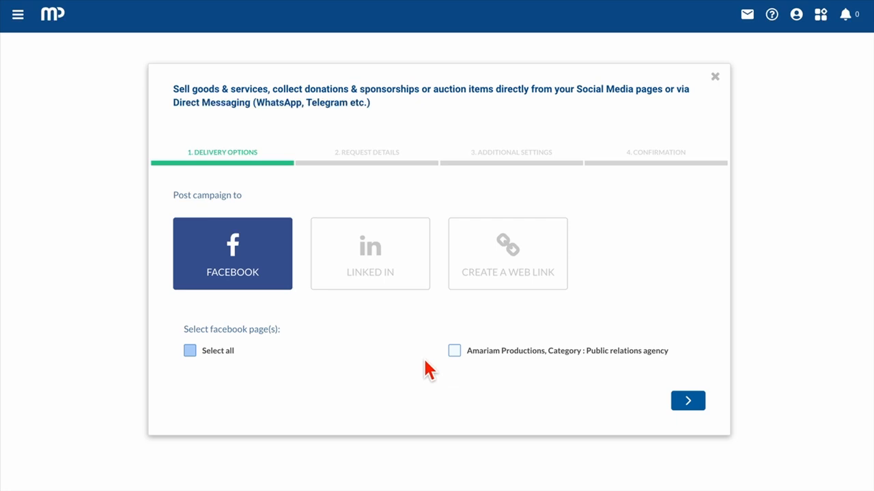
{"action": "left_click", "coordinate": [454, 350]}
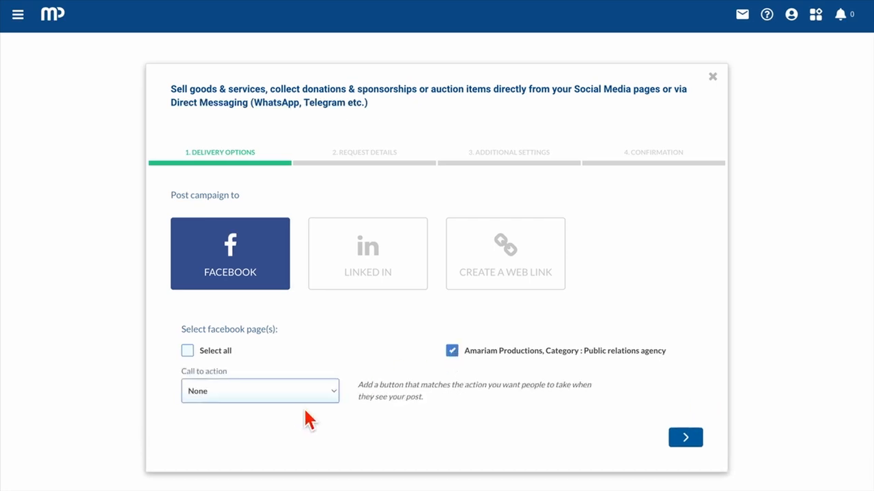
{"action": "left_click", "coordinate": [308, 393]}
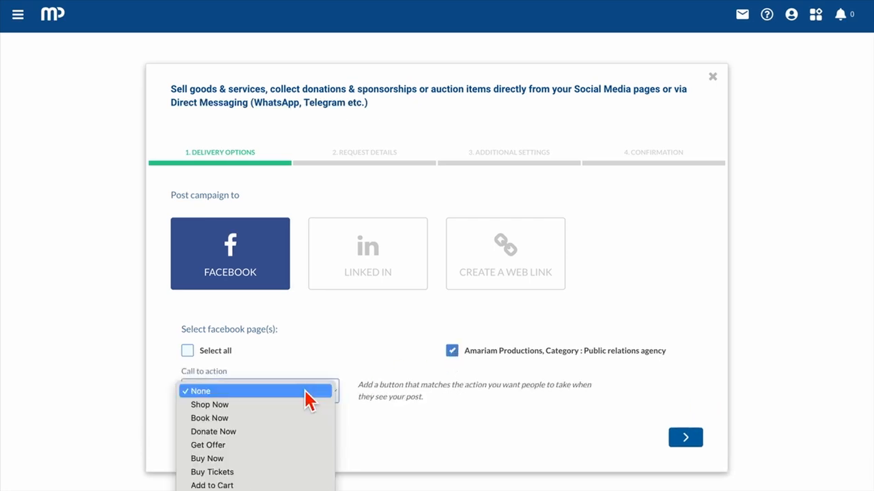
{"action": "left_click", "coordinate": [296, 417]}
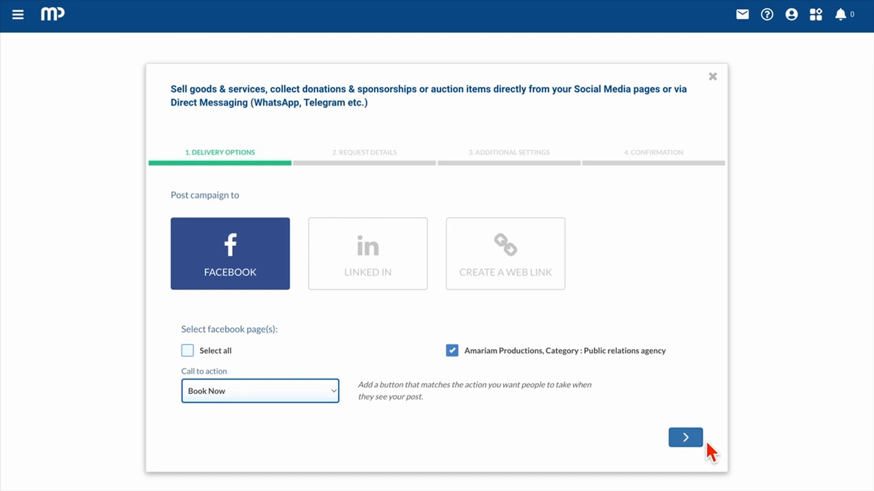
{"action": "left_click", "coordinate": [688, 440]}
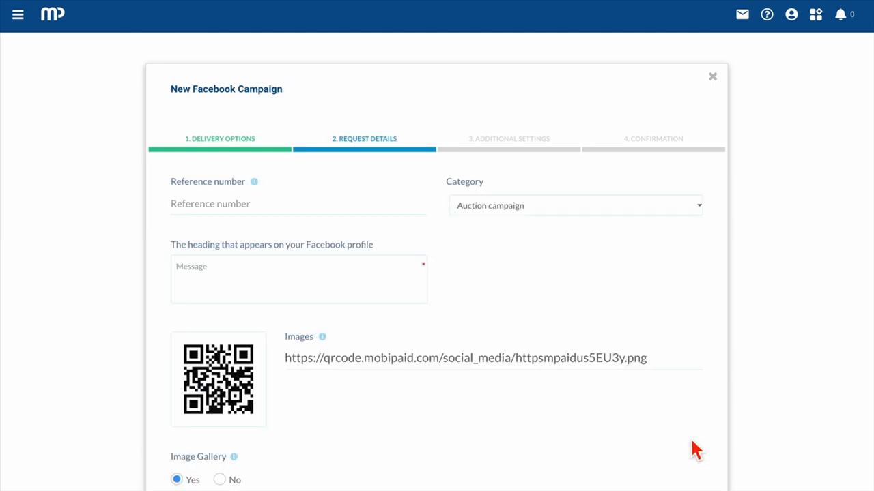
Step: Enter reference 121345, keep the Auction campaign category, type heading 'Message', and leave Image Gallery on
{"action": "left_click", "coordinate": [206, 203]}
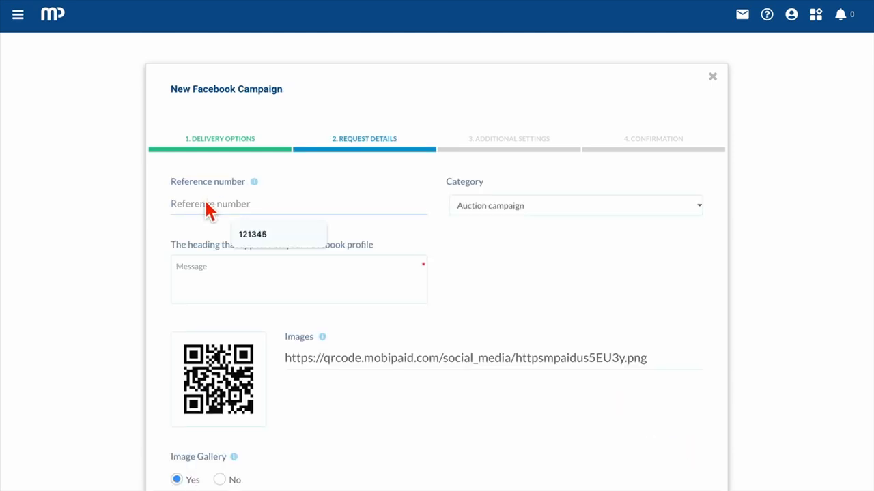
{"action": "left_click", "coordinate": [267, 239]}
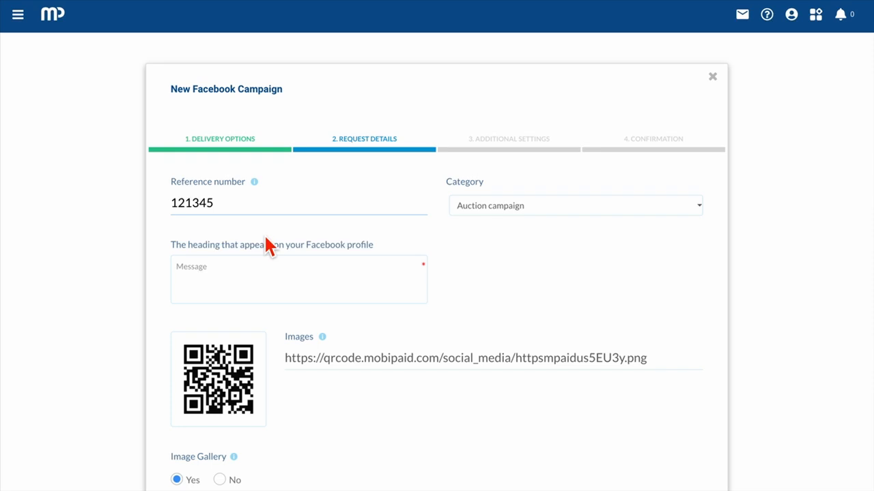
{"action": "left_click", "coordinate": [490, 208]}
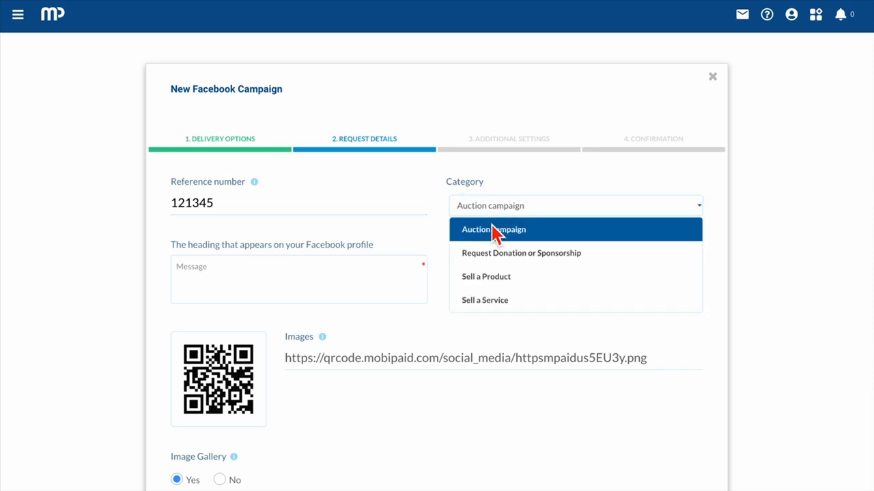
{"action": "left_click", "coordinate": [499, 236]}
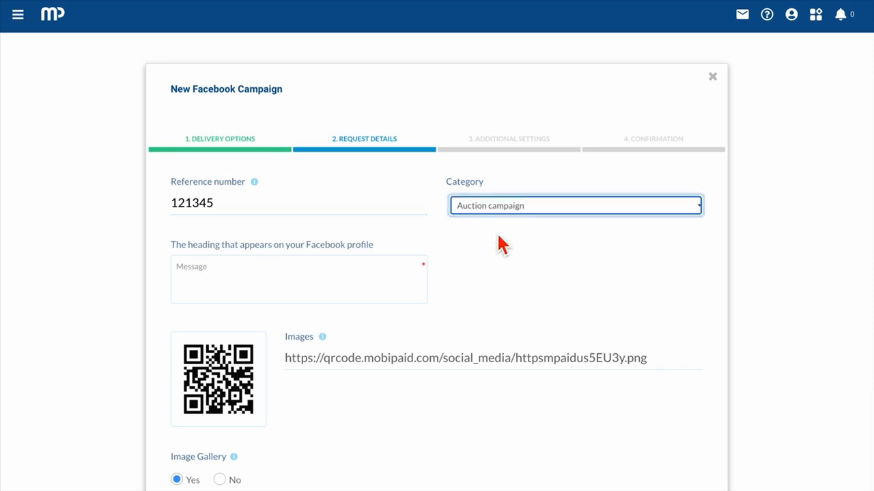
{"action": "left_click", "coordinate": [276, 283]}
{"action": "type", "text": "Message"}
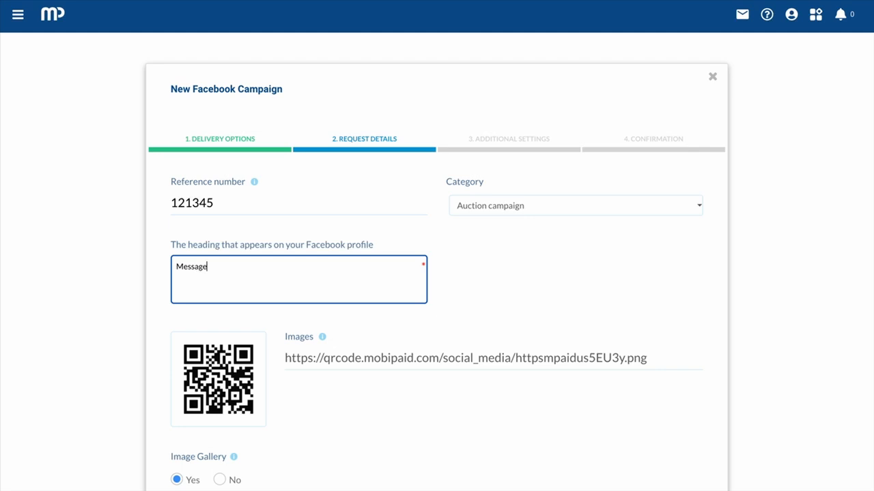
{"action": "scroll", "coordinate": [273, 311], "scroll_direction": "down", "scroll_amount": 3}
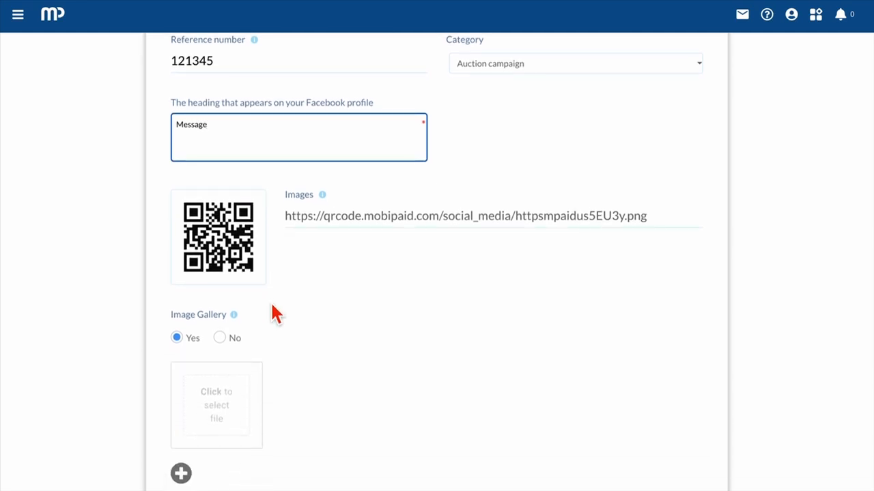
{"action": "left_click", "coordinate": [225, 339]}
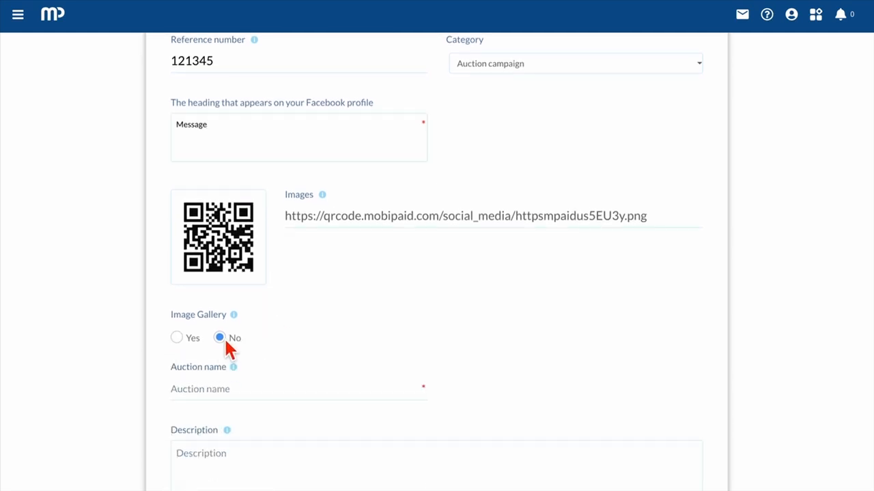
{"action": "left_click", "coordinate": [181, 339]}
{"action": "scroll", "coordinate": [181, 341], "scroll_direction": "down", "scroll_amount": 1}
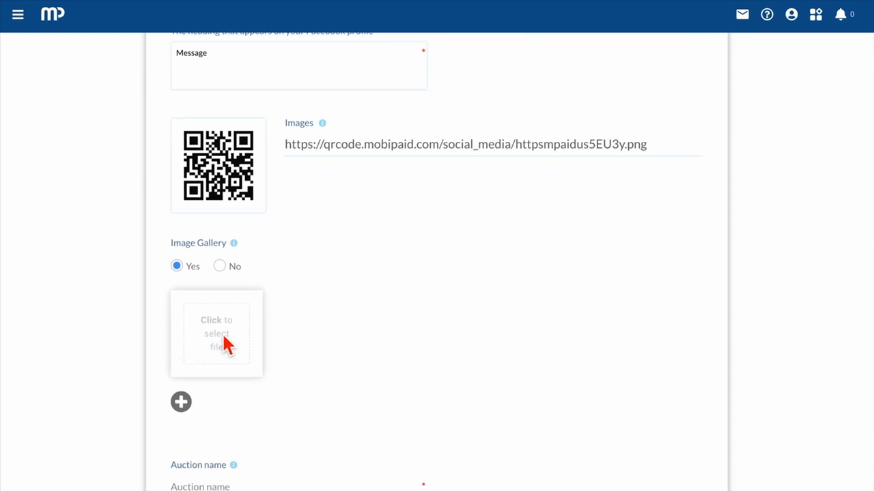
Step: Make 'your logo correct size.png' the only gallery image and open it for cropping
{"action": "left_click", "coordinate": [221, 333]}
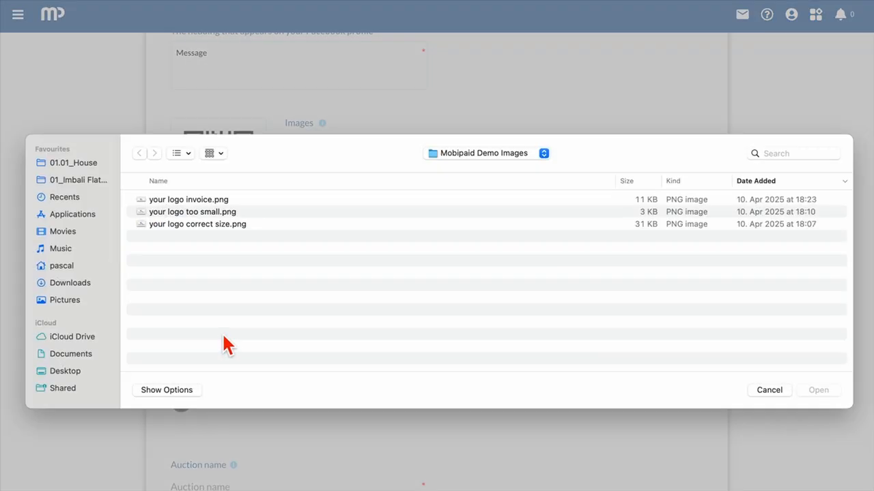
{"action": "double_click", "coordinate": [180, 224]}
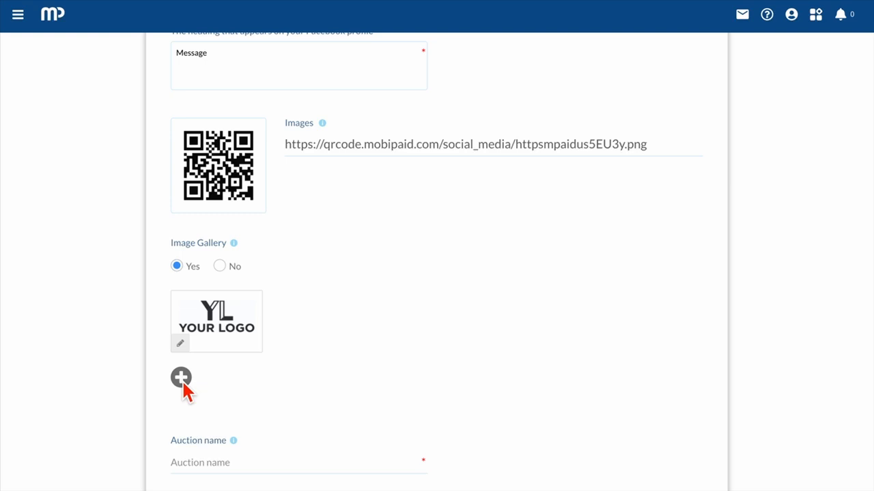
{"action": "left_click", "coordinate": [181, 377]}
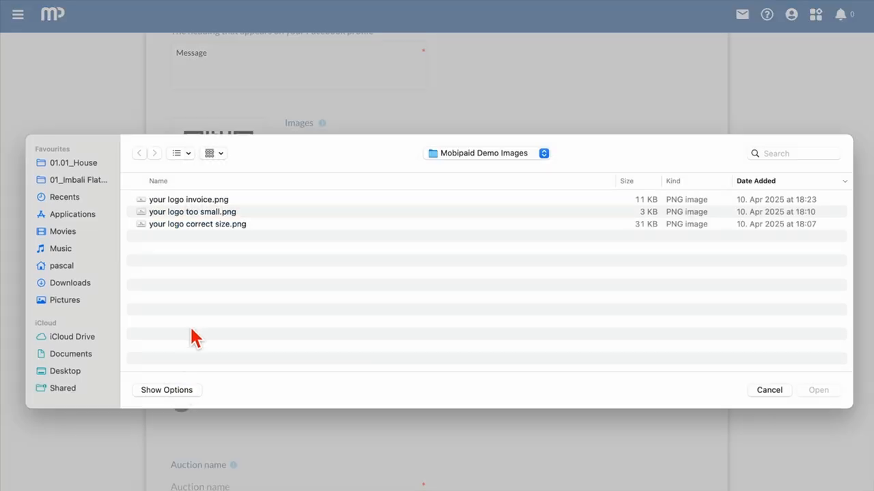
{"action": "double_click", "coordinate": [184, 204]}
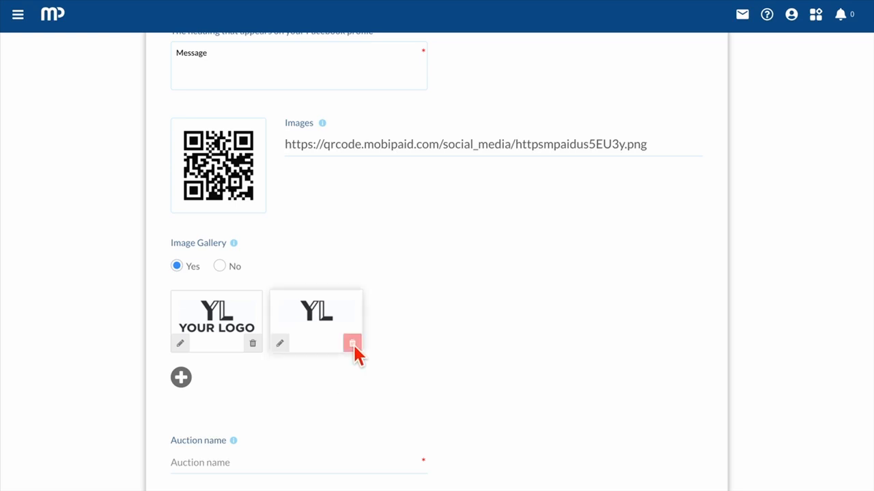
{"action": "left_click", "coordinate": [352, 343]}
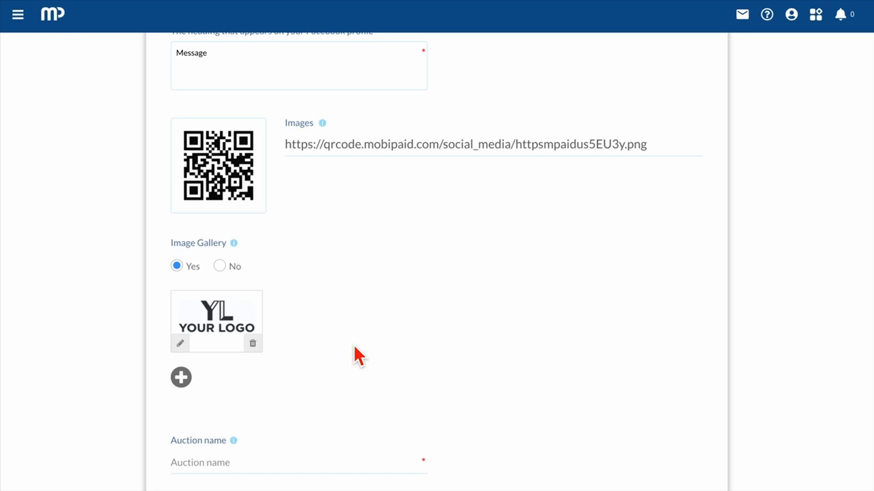
{"action": "left_click", "coordinate": [186, 347]}
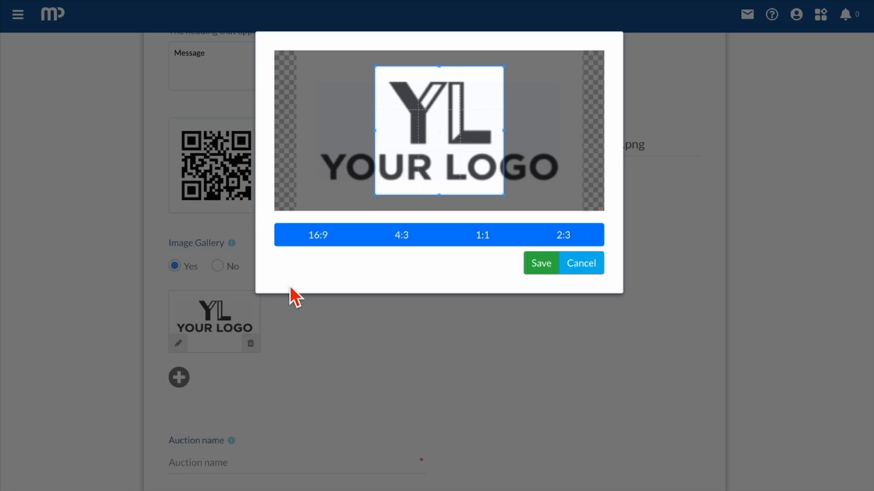
Step: Crop the logo at a 4:3 ratio, widened to include the whole logo, and save it
{"action": "left_click", "coordinate": [348, 244]}
{"action": "left_click", "coordinate": [403, 248]}
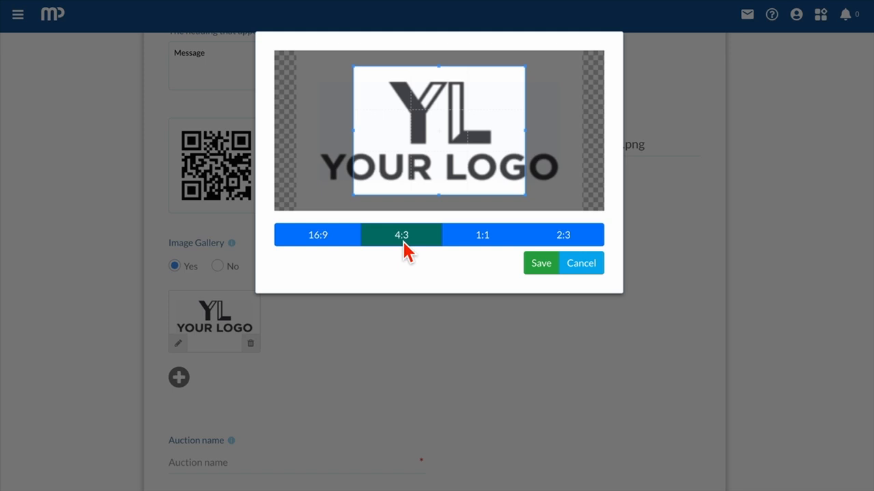
{"action": "left_click", "coordinate": [476, 252]}
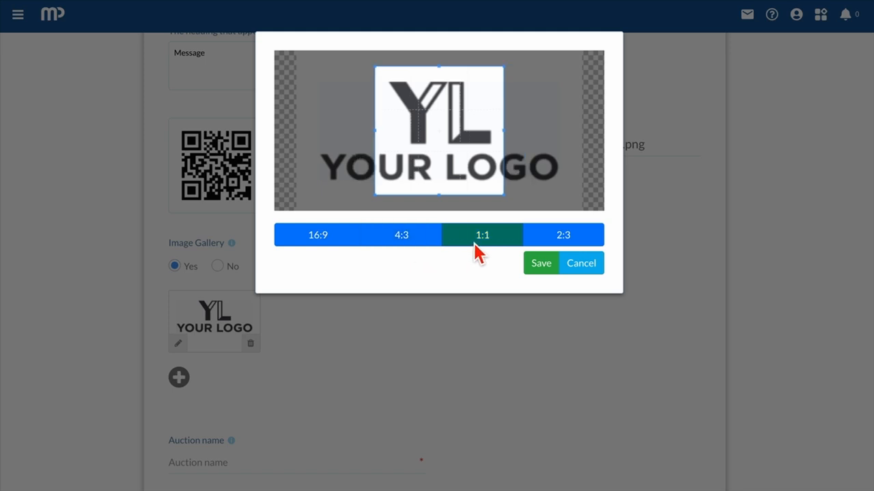
{"action": "left_click", "coordinate": [552, 238]}
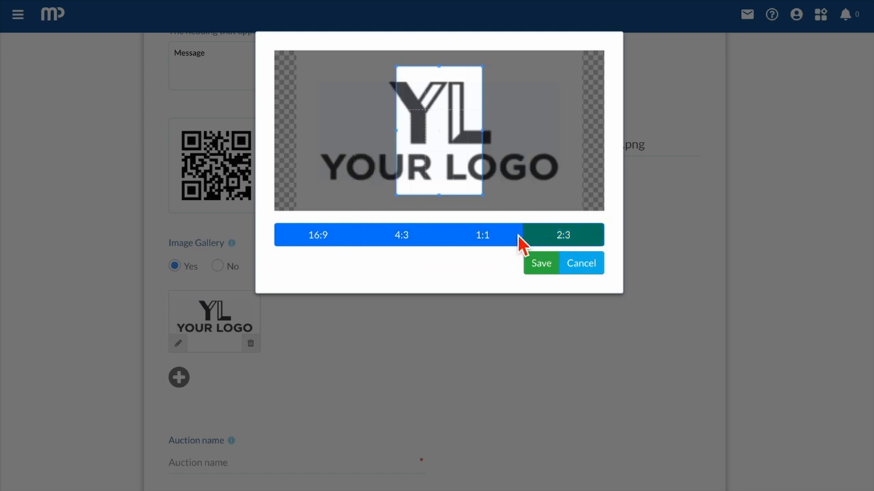
{"action": "left_click", "coordinate": [403, 244]}
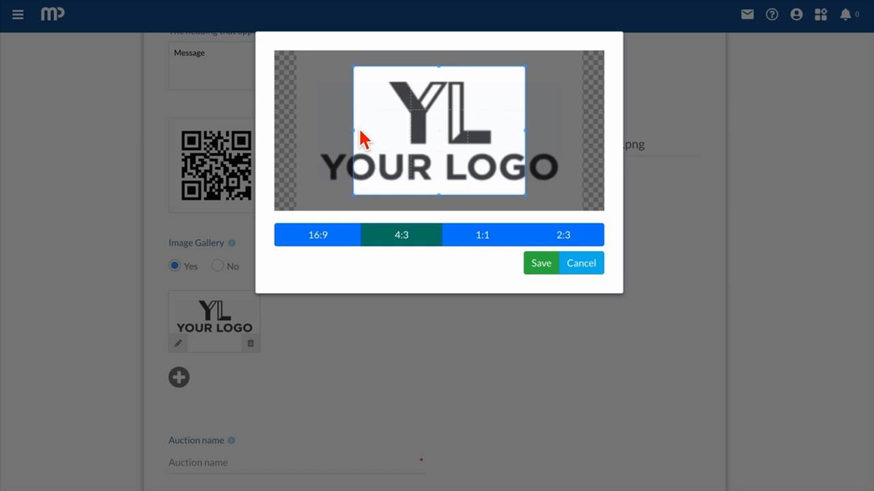
{"action": "mouse_move", "coordinate": [360, 133]}
{"action": "left_mouse_down"}
{"action": "mouse_move", "coordinate": [334, 143]}
{"action": "mouse_move", "coordinate": [314, 135]}
{"action": "mouse_move", "coordinate": [386, 135]}
{"action": "mouse_move", "coordinate": [370, 133]}
{"action": "left_mouse_up"}
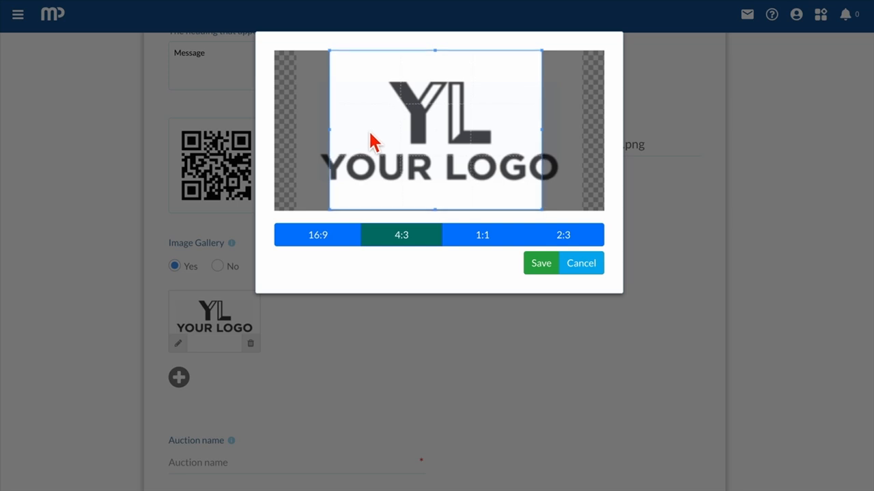
{"action": "left_click", "coordinate": [546, 267]}
Step: Name the auction 'Demo Auction' with the description 'Description'
{"action": "scroll", "coordinate": [433, 347], "scroll_direction": "down", "scroll_amount": 2}
{"action": "left_click", "coordinate": [242, 331]}
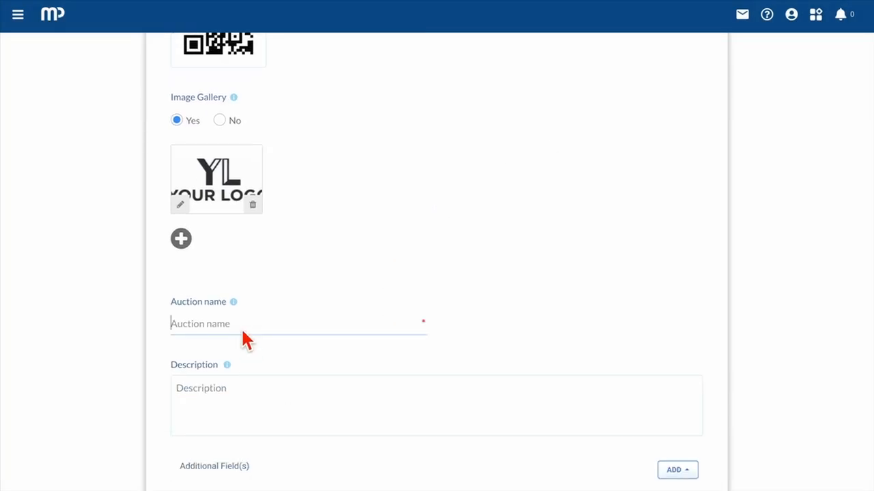
{"action": "type", "text": "Demo Auction"}
{"action": "scroll", "coordinate": [169, 327], "scroll_direction": "down", "scroll_amount": 3}
{"action": "left_click", "coordinate": [210, 307]}
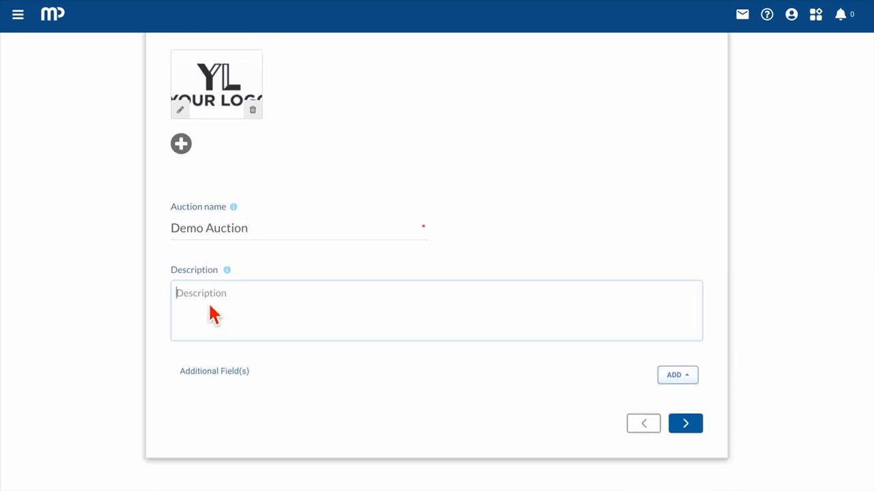
{"action": "type", "text": "Description"}
Step: Add an Info field titled 'Info here' with 'Extra Info', plus a Textbox field
{"action": "scroll", "coordinate": [432, 335], "scroll_direction": "down", "scroll_amount": 1}
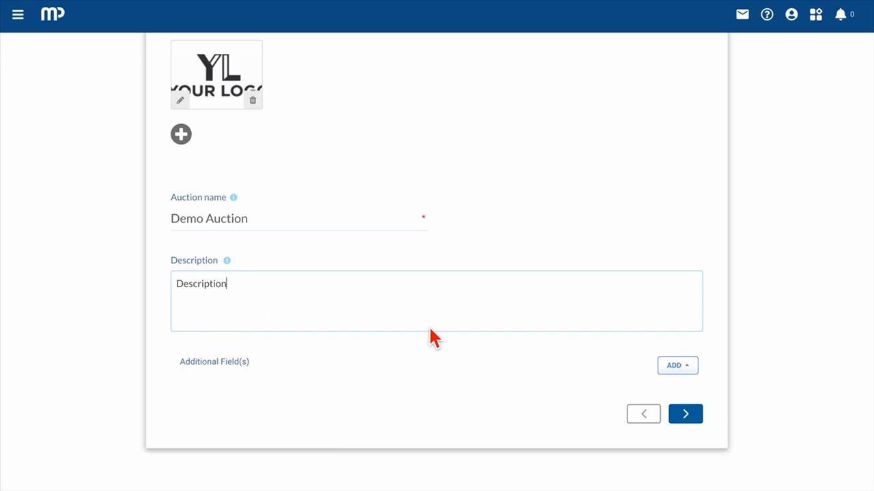
{"action": "left_click", "coordinate": [677, 367]}
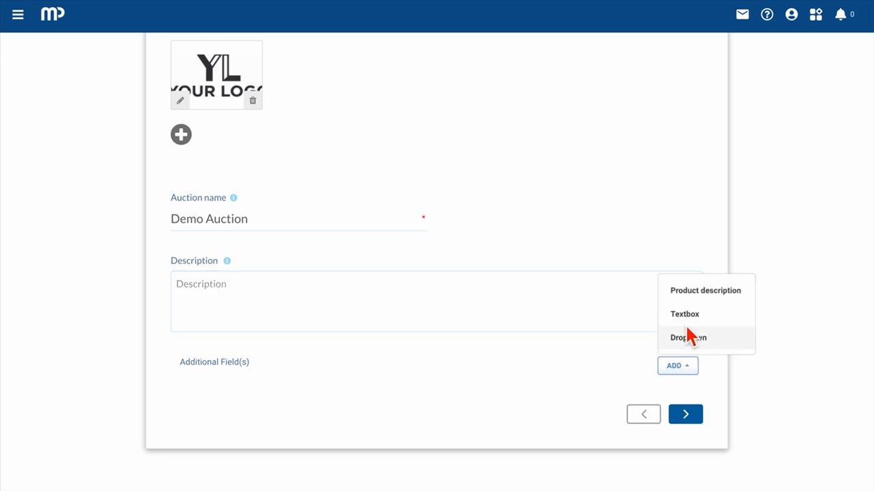
{"action": "left_click", "coordinate": [688, 309]}
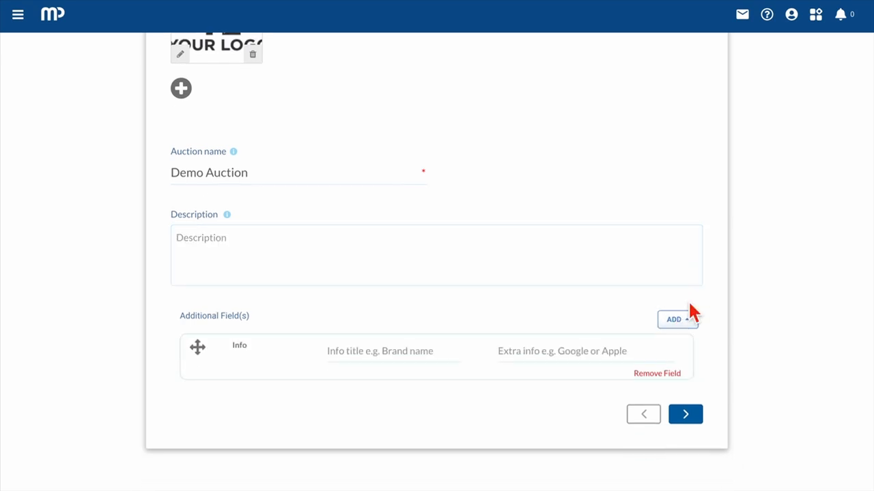
{"action": "left_click", "coordinate": [366, 362]}
{"action": "type", "text": "Inf"}
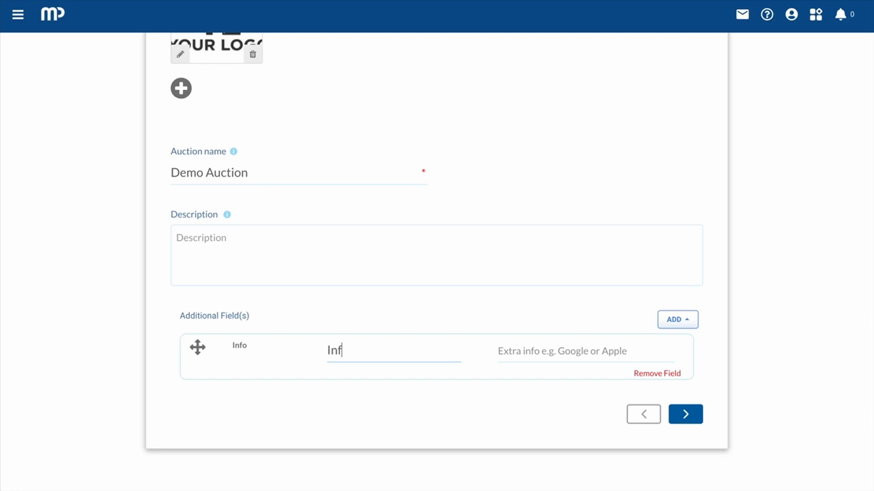
{"action": "type", "text": "o here"}
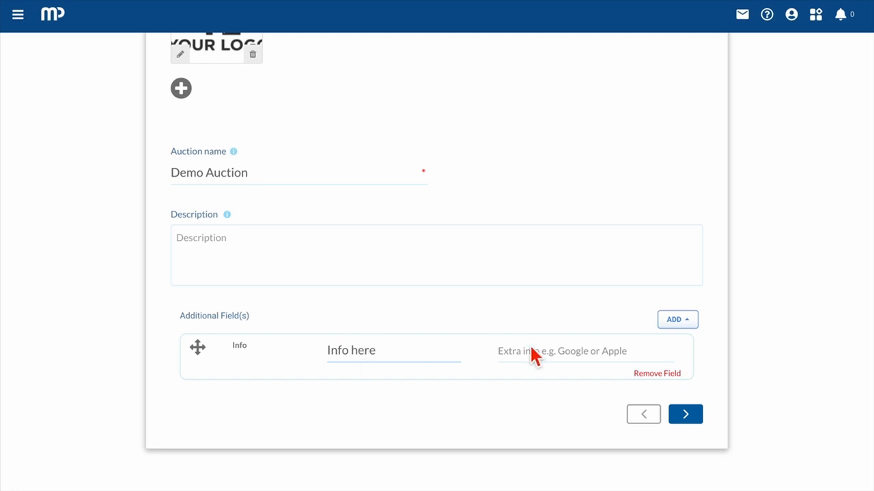
{"action": "left_click", "coordinate": [544, 362]}
{"action": "left_click", "coordinate": [595, 382]}
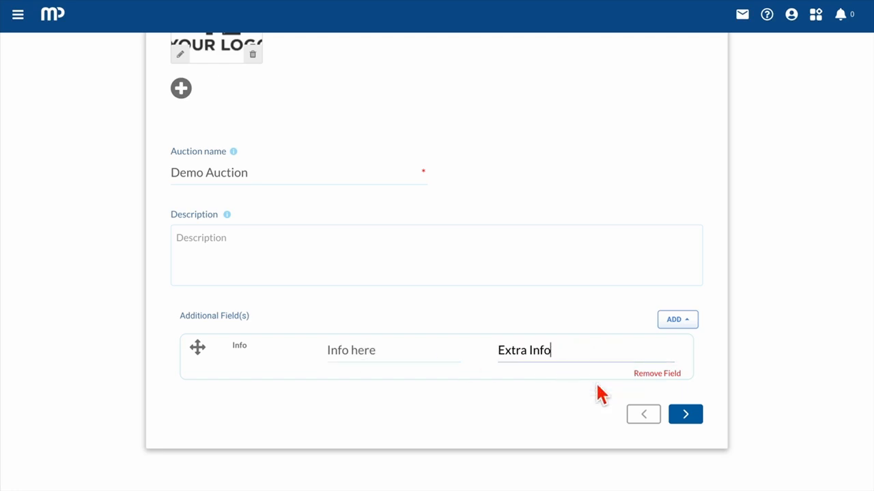
{"action": "left_click", "coordinate": [686, 326]}
{"action": "left_click", "coordinate": [688, 270]}
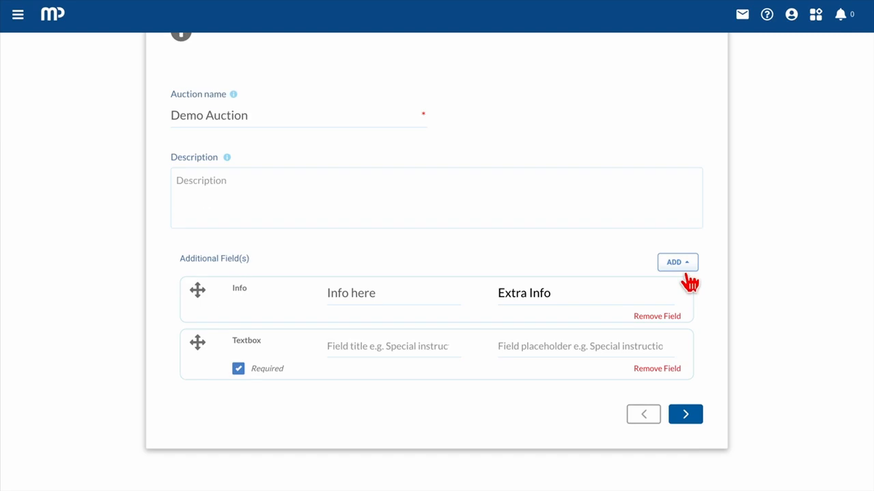
{"action": "left_click", "coordinate": [382, 345]}
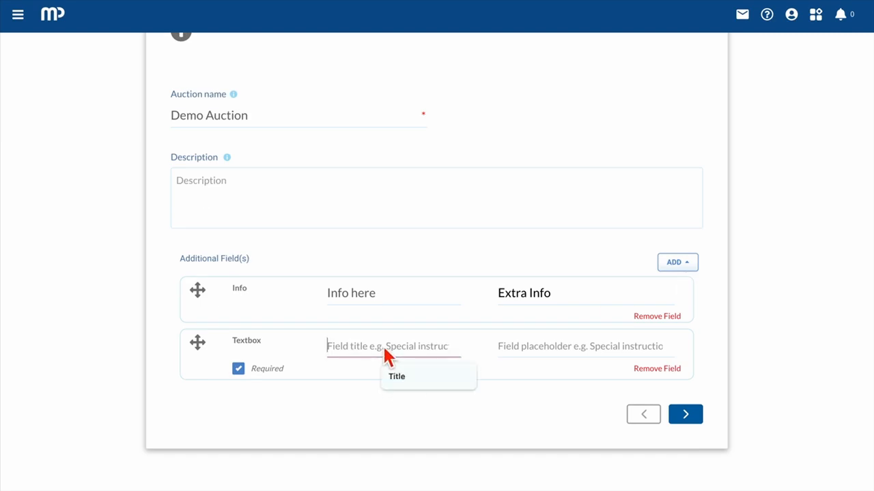
Step: Title the Textbox field 'Title' and start entering its placeholder text
{"action": "type", "text": "Title"}
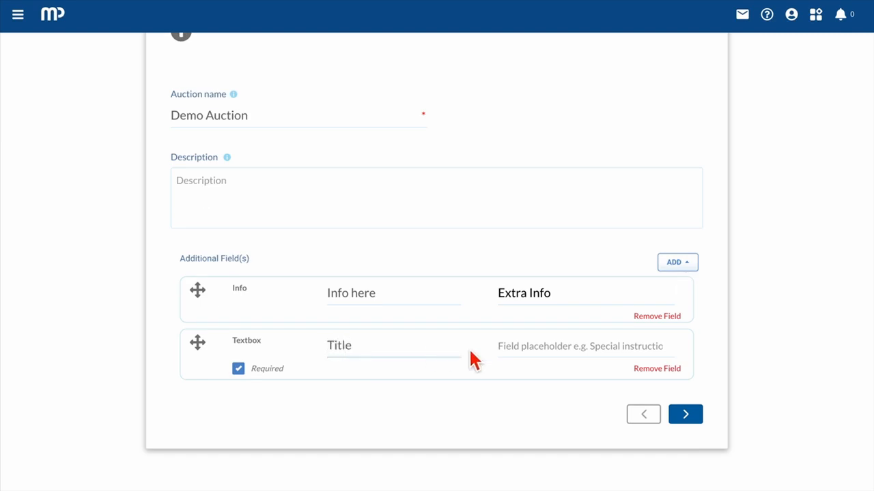
{"action": "left_click", "coordinate": [470, 352]}
{"action": "left_click", "coordinate": [520, 350]}
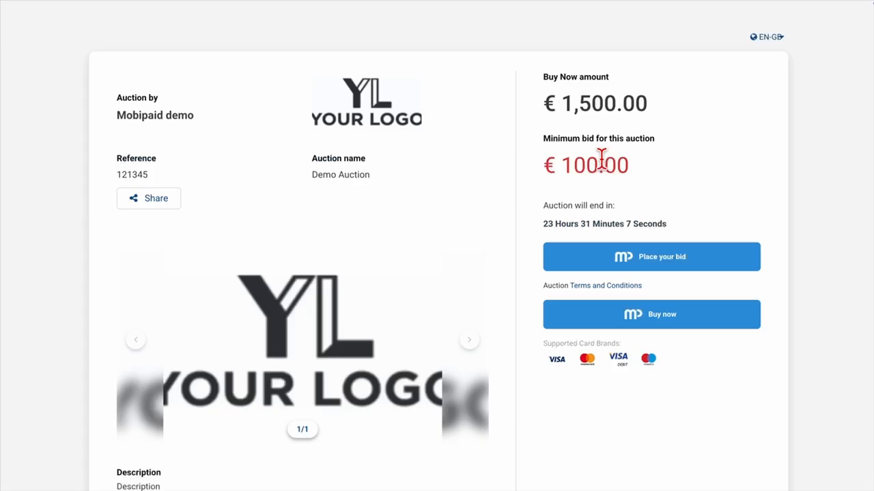
Step: Type 'special' into the Special instructions box on the public auction page
{"action": "scroll", "coordinate": [603, 167], "scroll_direction": "down", "scroll_amount": 3}
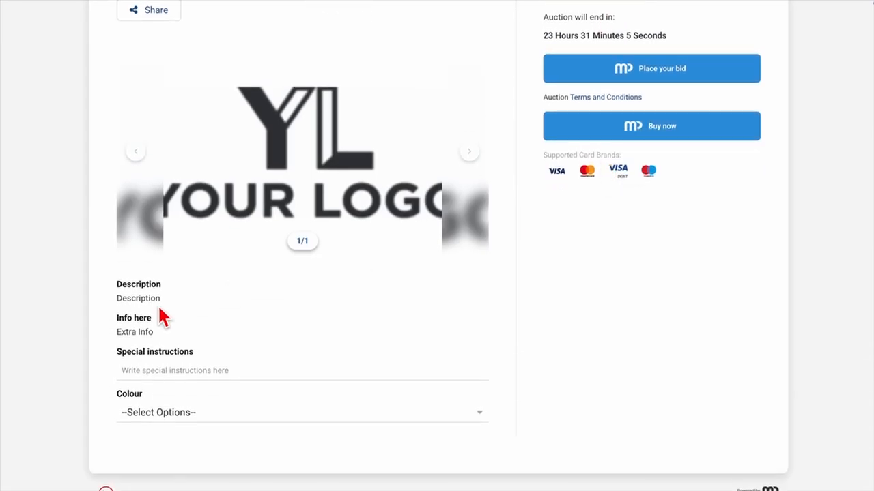
{"action": "left_click", "coordinate": [150, 371]}
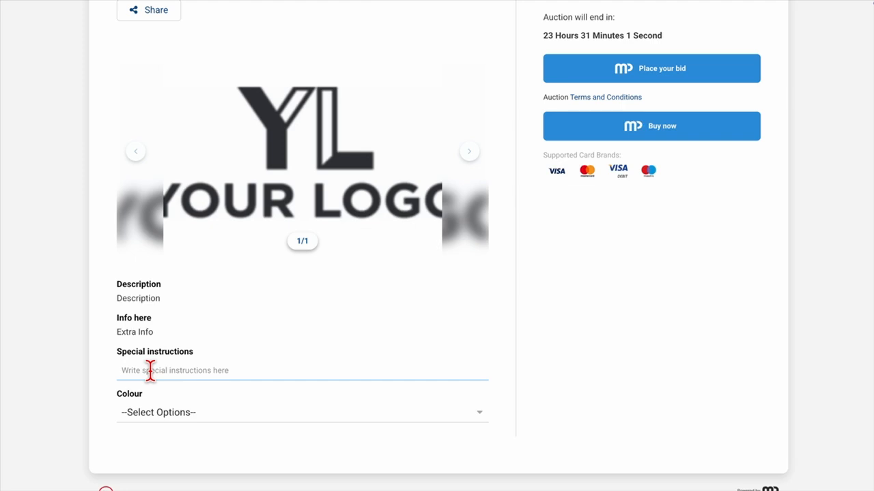
{"action": "type", "text": "special"}
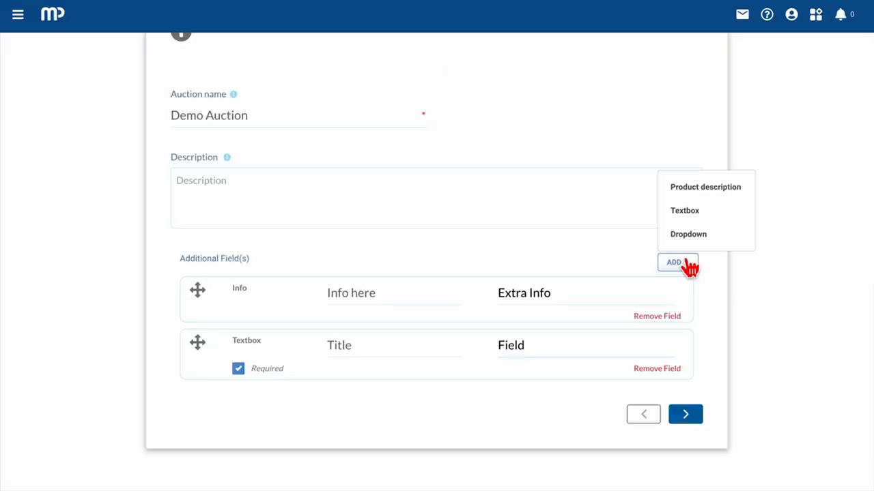
Step: Add a Dropdown field named 'Colour' with the options 'Red, Green, Blue'
{"action": "left_click", "coordinate": [688, 235]}
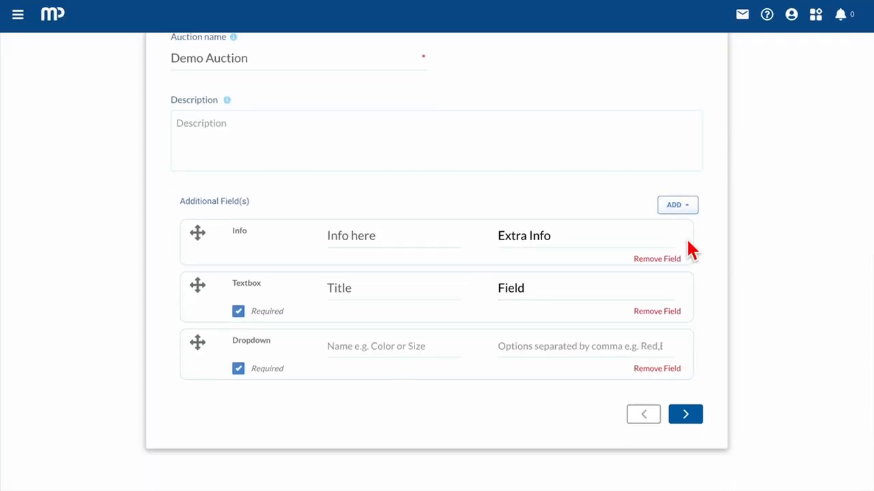
{"action": "left_click", "coordinate": [373, 361]}
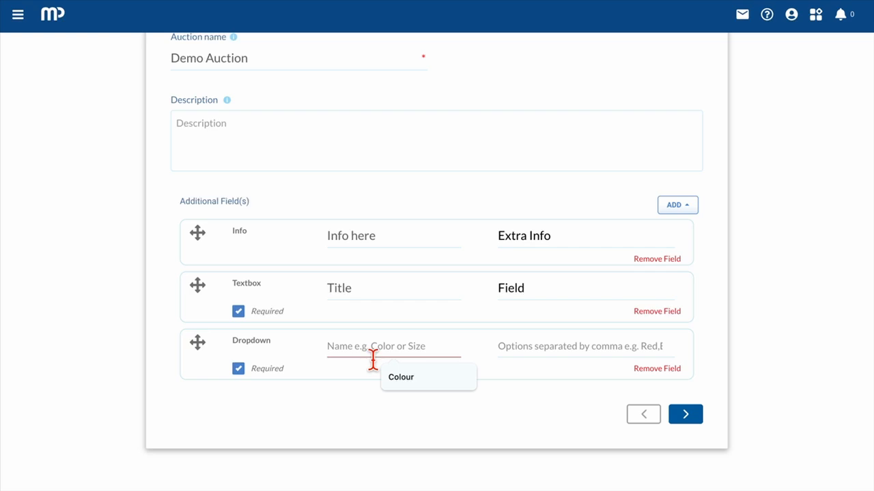
{"action": "type", "text": "Sm"}
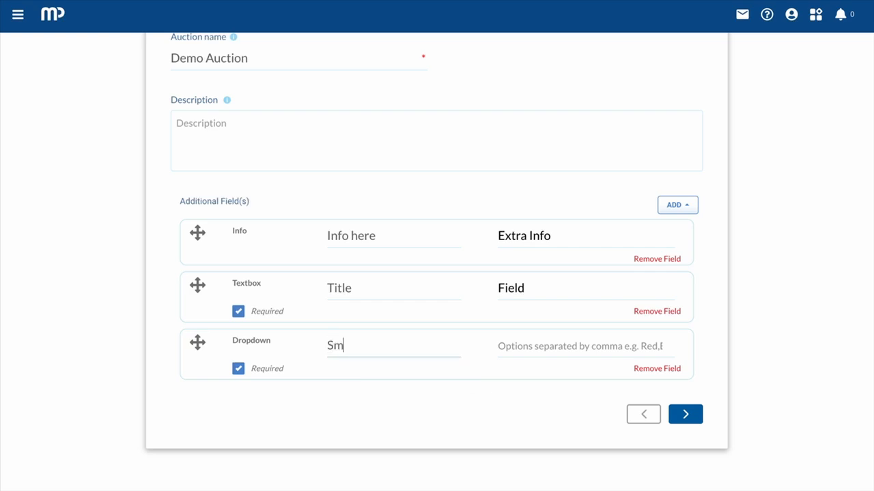
{"action": "type", "text": "oking"}
{"action": "key", "text": "BackSpace"}
{"action": "key", "text": "BackSpace"}
{"action": "key", "text": "BackSpace"}
{"action": "key", "text": "BackSpace"}
{"action": "type", "text": "Co"}
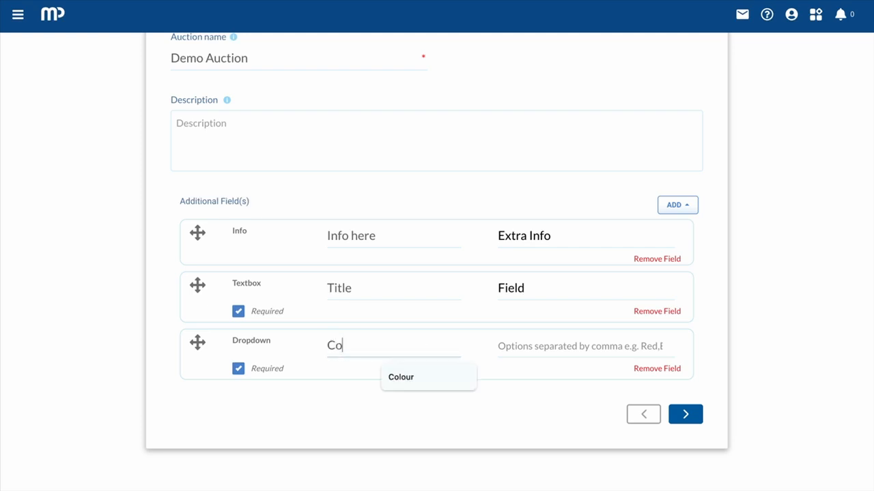
{"action": "left_click", "coordinate": [403, 379]}
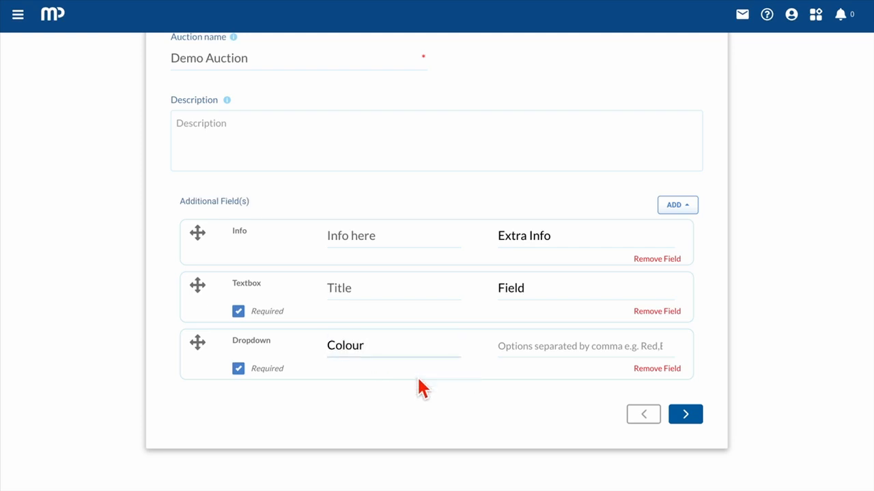
{"action": "left_click", "coordinate": [511, 348]}
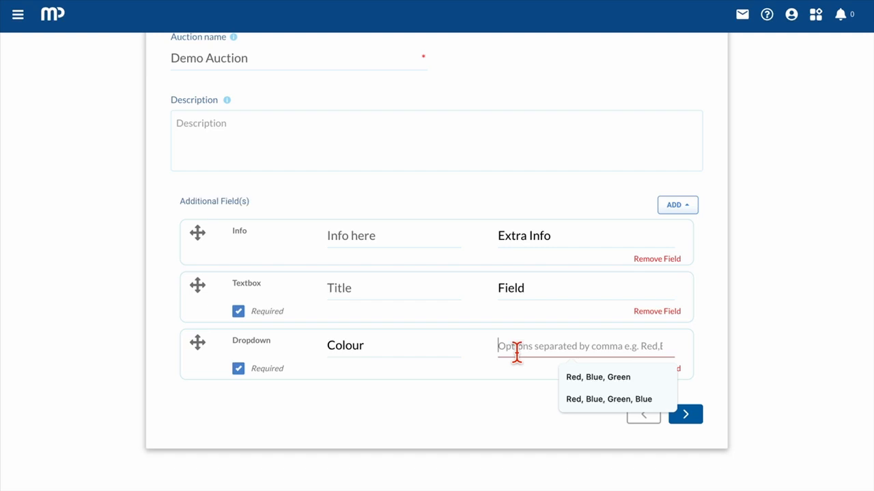
{"action": "type", "text": "Red, "}
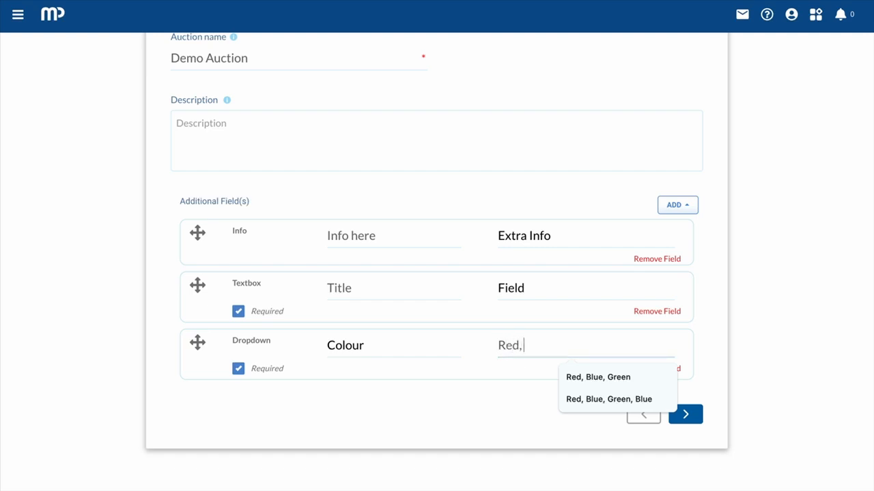
{"action": "type", "text": "Green, Blue"}
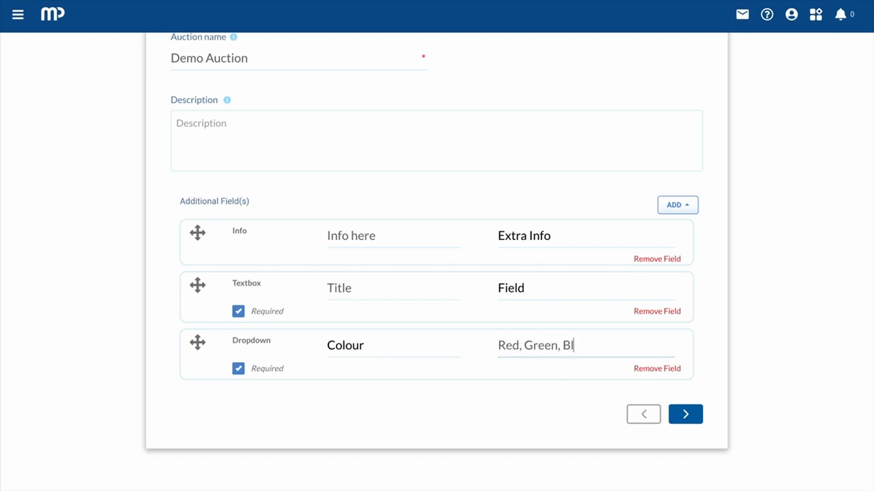
Step: Move to auction configuration and enable shipping info, SMS receipts and e-mail receipt attachments
{"action": "left_click", "coordinate": [688, 416]}
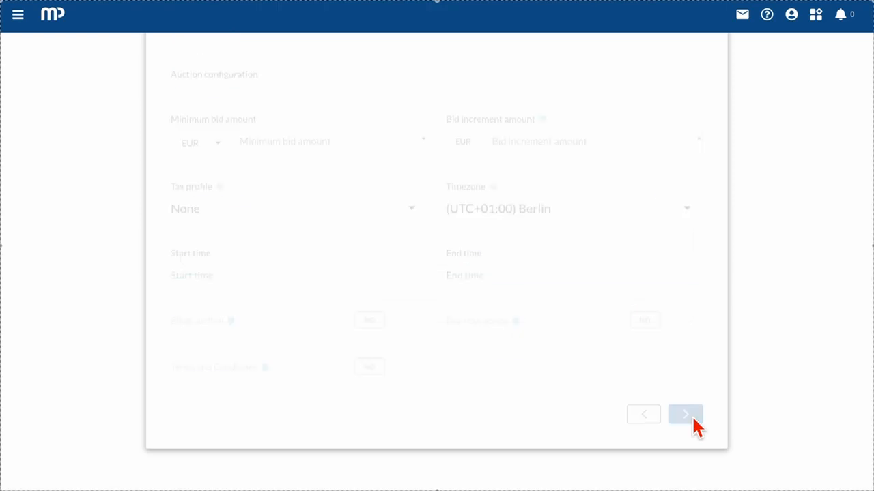
{"action": "scroll", "coordinate": [695, 427], "scroll_direction": "up", "scroll_amount": 5}
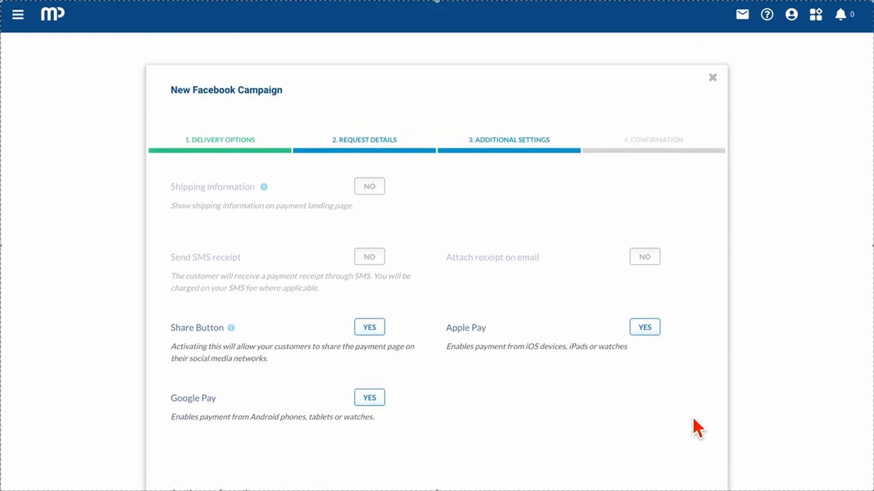
{"action": "left_click", "coordinate": [375, 188]}
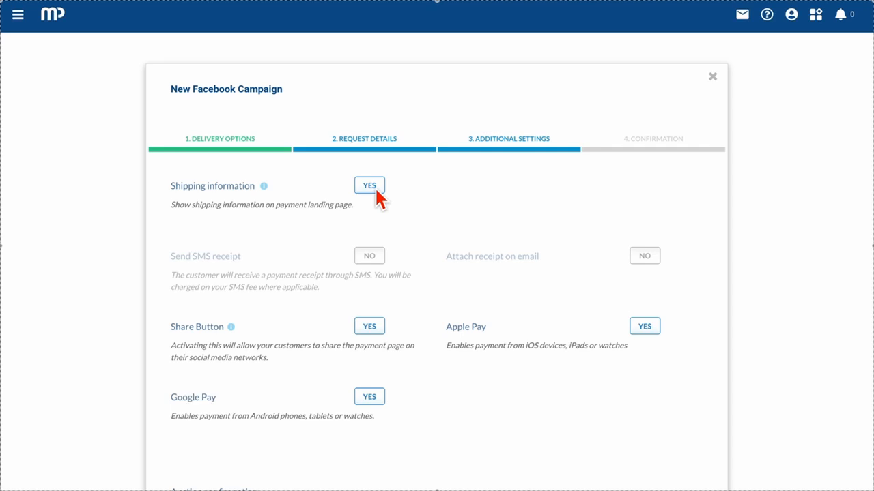
{"action": "left_click", "coordinate": [372, 257]}
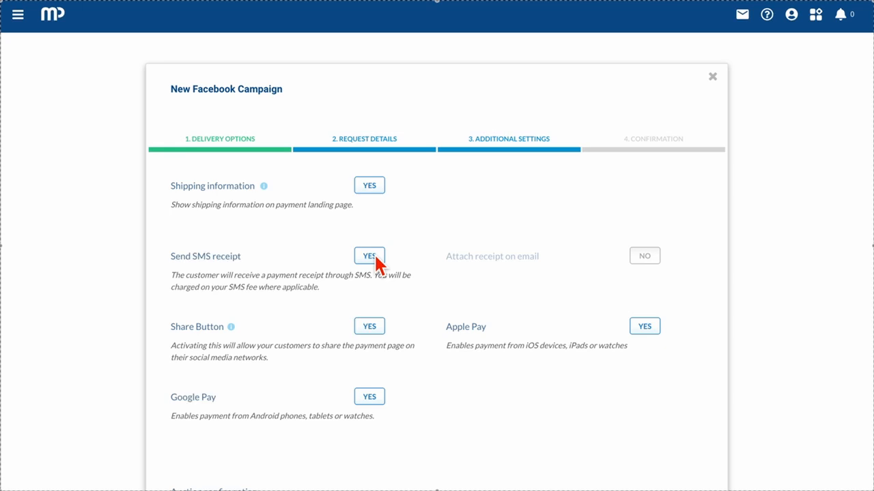
{"action": "left_click", "coordinate": [646, 257]}
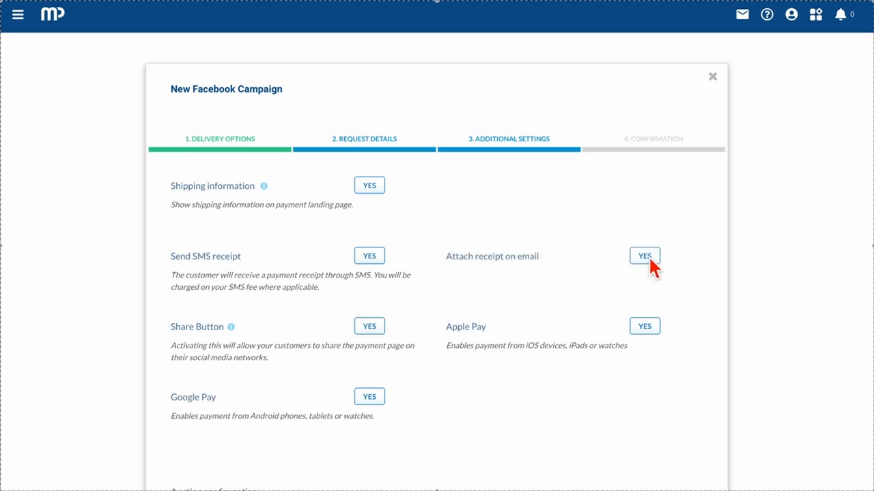
Step: Leave the Share button and Apple Pay both switched on
{"action": "left_click", "coordinate": [371, 327]}
{"action": "left_click", "coordinate": [370, 325]}
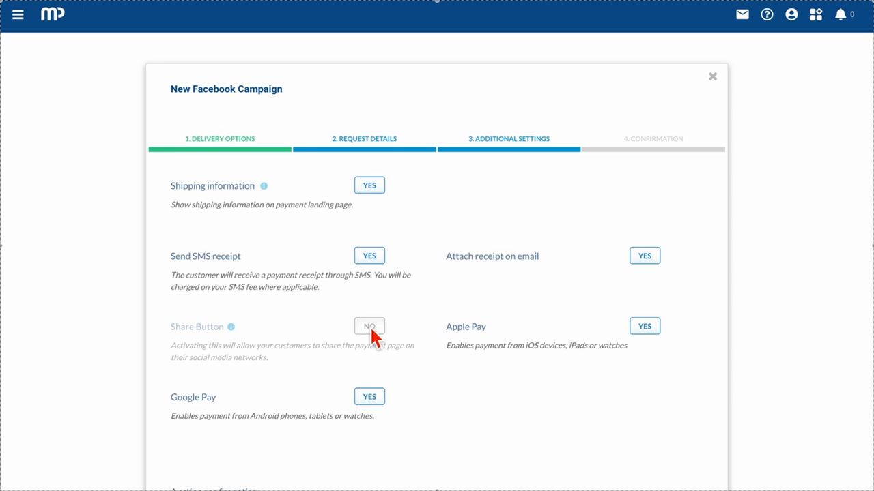
{"action": "left_click", "coordinate": [371, 328]}
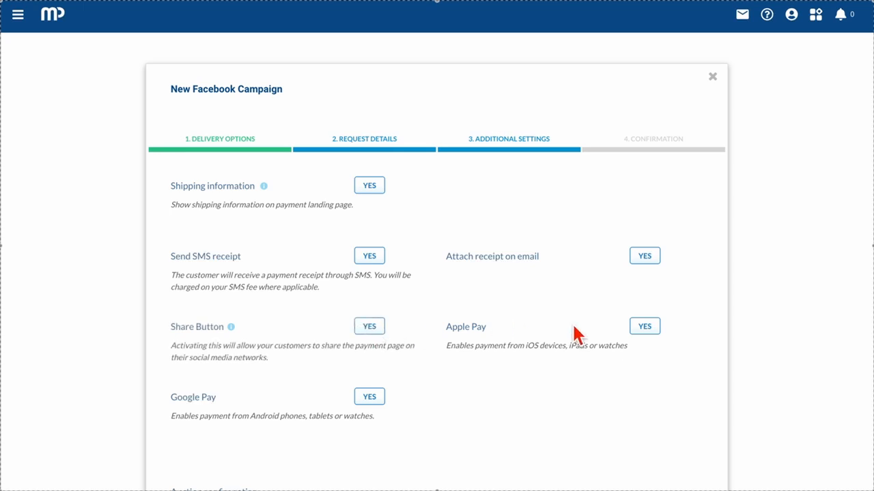
{"action": "left_click", "coordinate": [652, 327]}
{"action": "left_click", "coordinate": [651, 326]}
{"action": "scroll", "coordinate": [377, 409], "scroll_direction": "down", "scroll_amount": 3}
Step: Set the minimum bid to 100 and the bid increment to 10
{"action": "scroll", "coordinate": [374, 407], "scroll_direction": "down", "scroll_amount": 2}
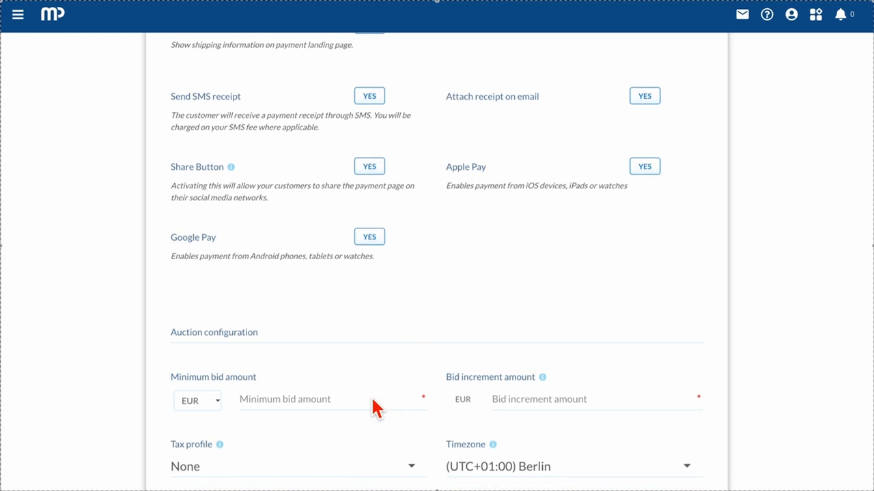
{"action": "left_click", "coordinate": [345, 397]}
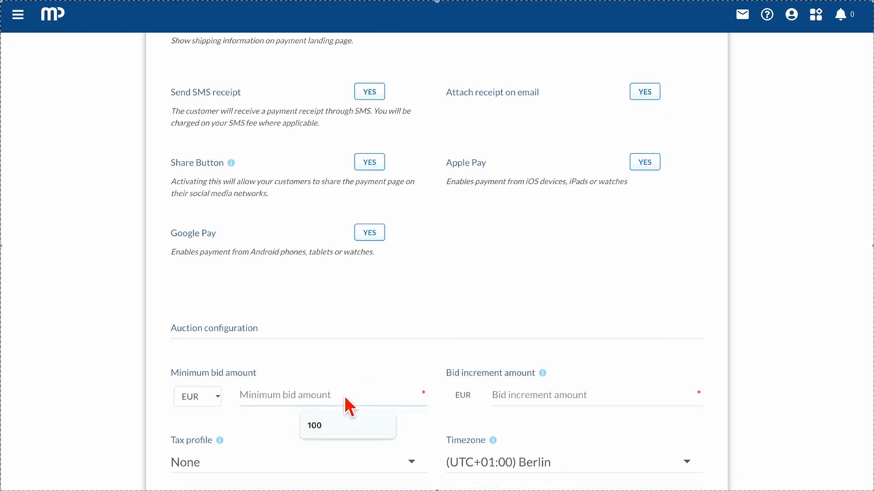
{"action": "type", "text": "100"}
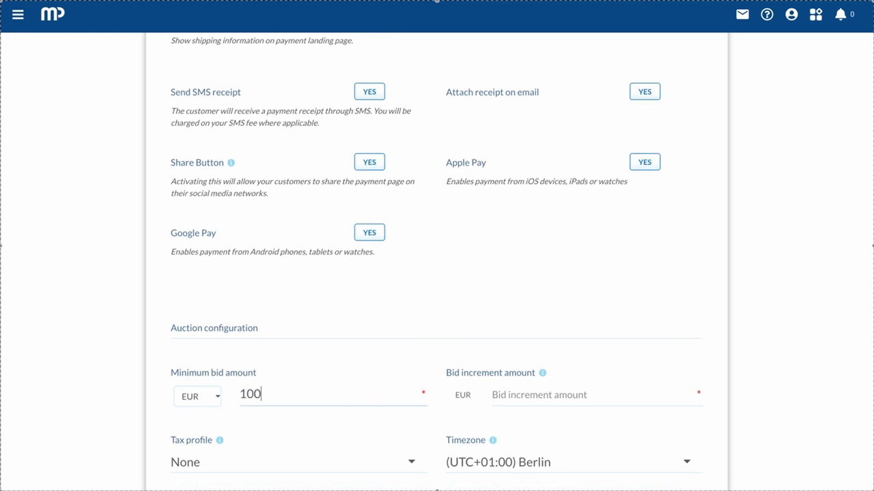
{"action": "left_click", "coordinate": [543, 398]}
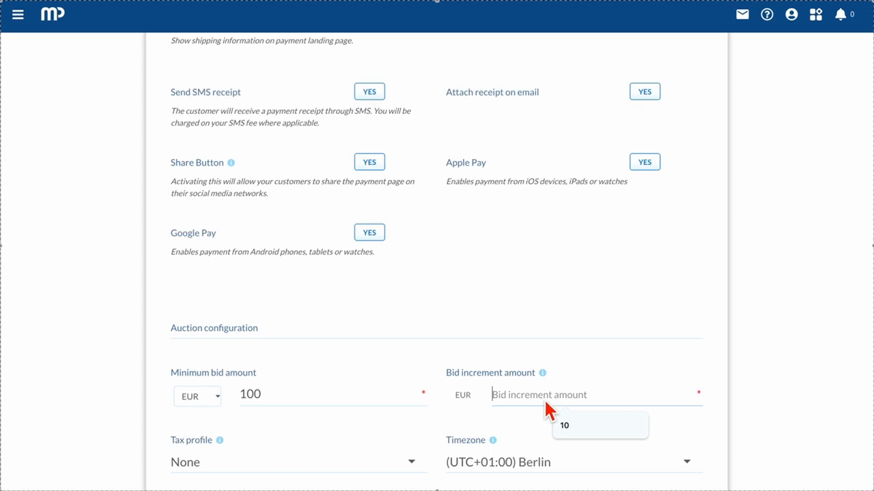
{"action": "type", "text": "10"}
{"action": "scroll", "coordinate": [543, 397], "scroll_direction": "down", "scroll_amount": 1}
{"action": "scroll", "coordinate": [384, 404], "scroll_direction": "down", "scroll_amount": 2}
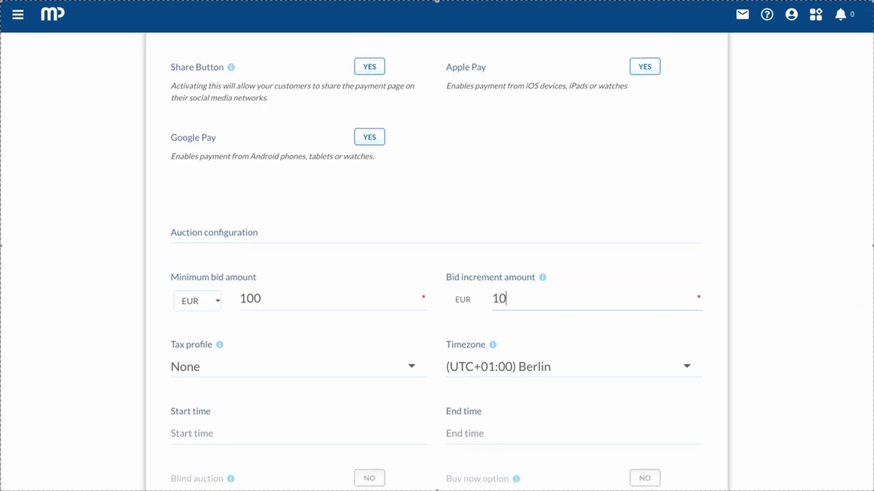
Step: Keep the tax profile at None and the timezone at Berlin
{"action": "left_click", "coordinate": [369, 355]}
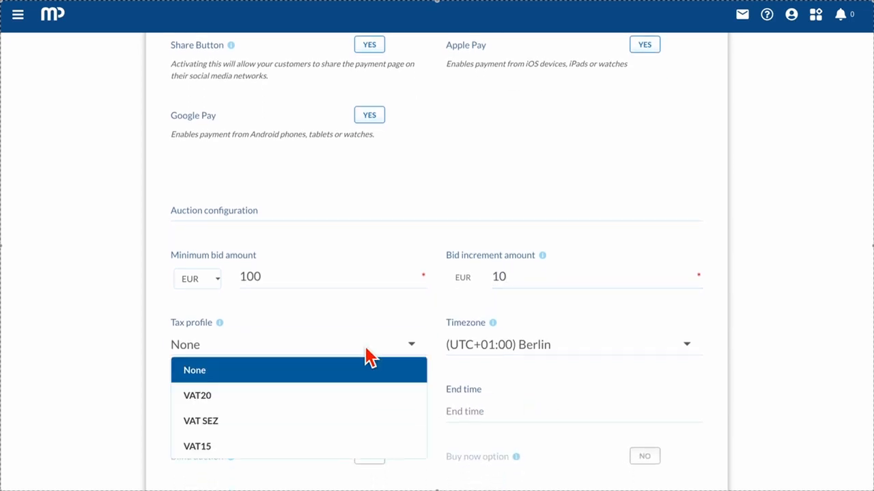
{"action": "left_click", "coordinate": [261, 396]}
{"action": "left_click", "coordinate": [271, 351]}
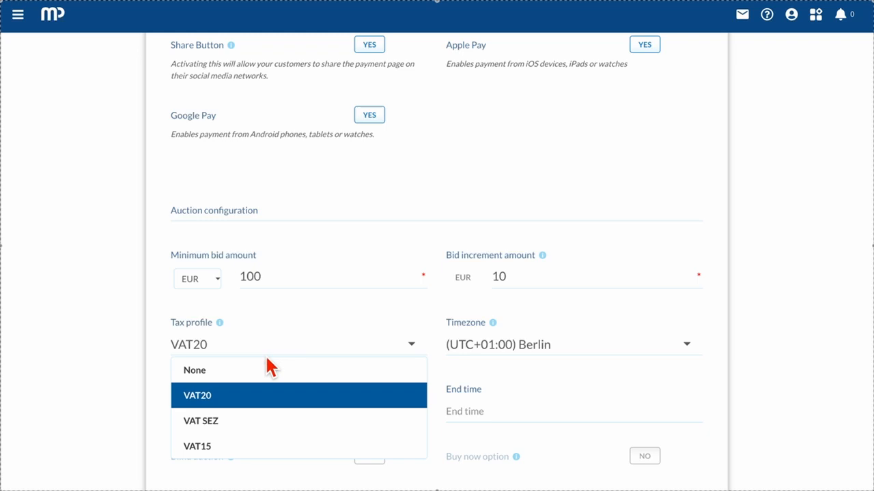
{"action": "left_click", "coordinate": [257, 374]}
{"action": "left_click", "coordinate": [689, 345]}
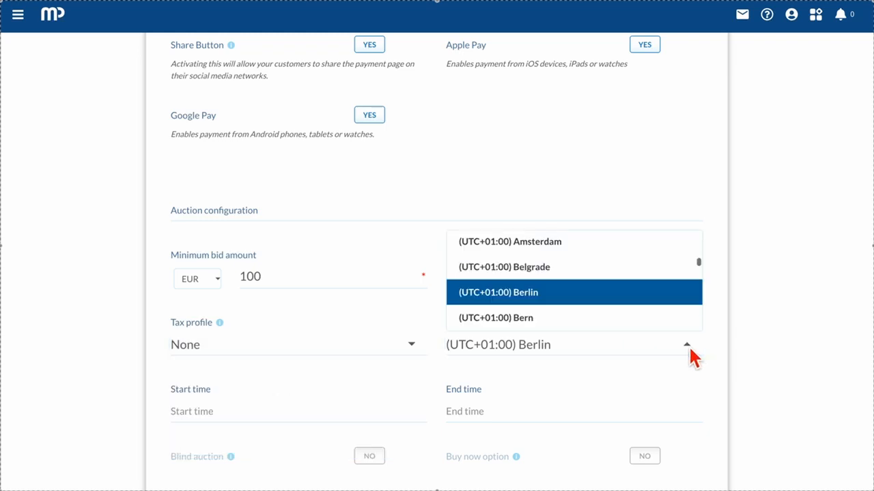
{"action": "left_click", "coordinate": [561, 296]}
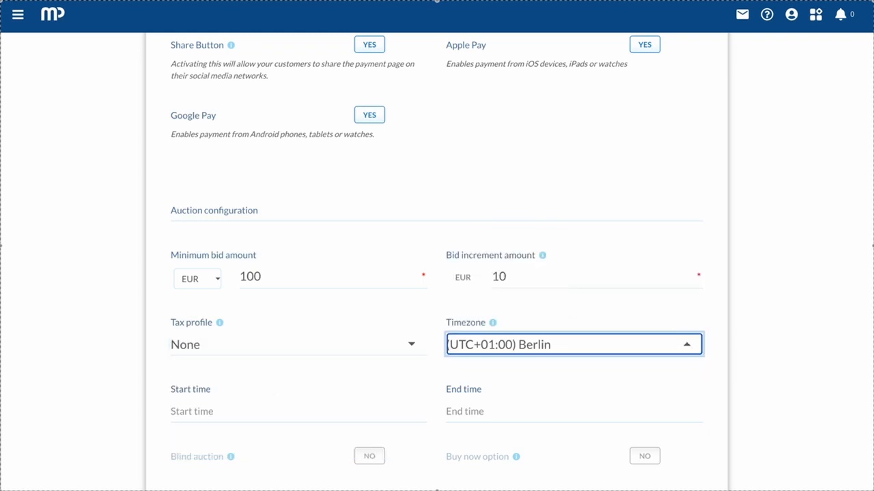
Step: Schedule the auction for 12 June, from 17:00 to 20:00
{"action": "left_click", "coordinate": [294, 411]}
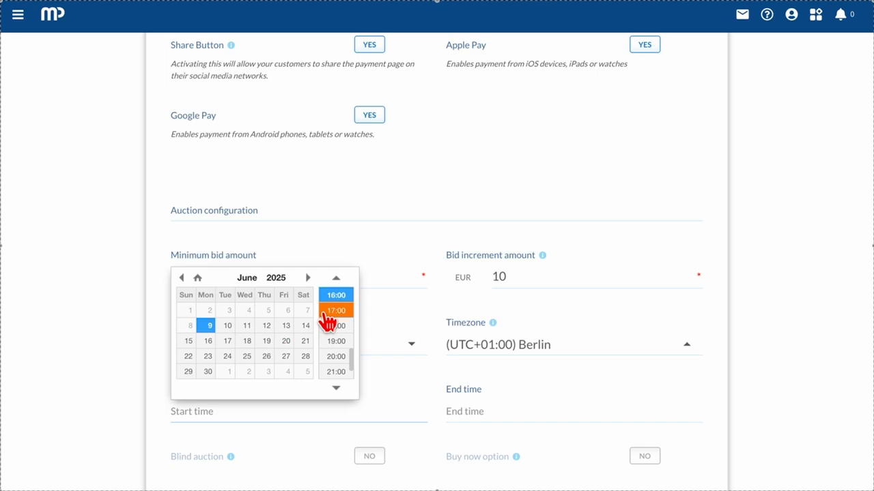
{"action": "left_click", "coordinate": [271, 325]}
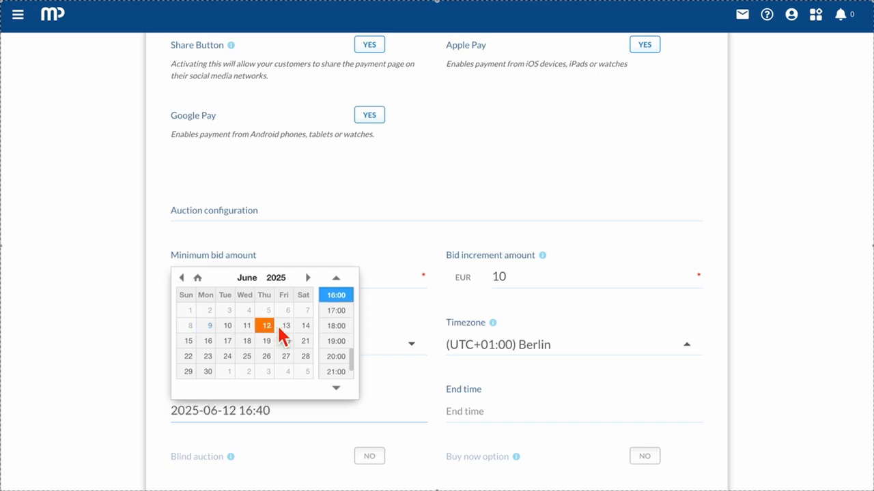
{"action": "left_click", "coordinate": [337, 312]}
{"action": "left_click", "coordinate": [555, 413]}
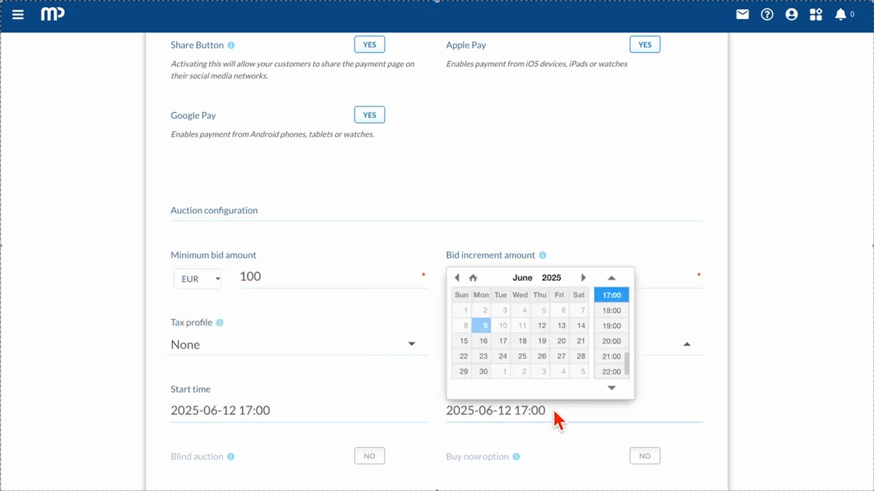
{"action": "left_click", "coordinate": [540, 326]}
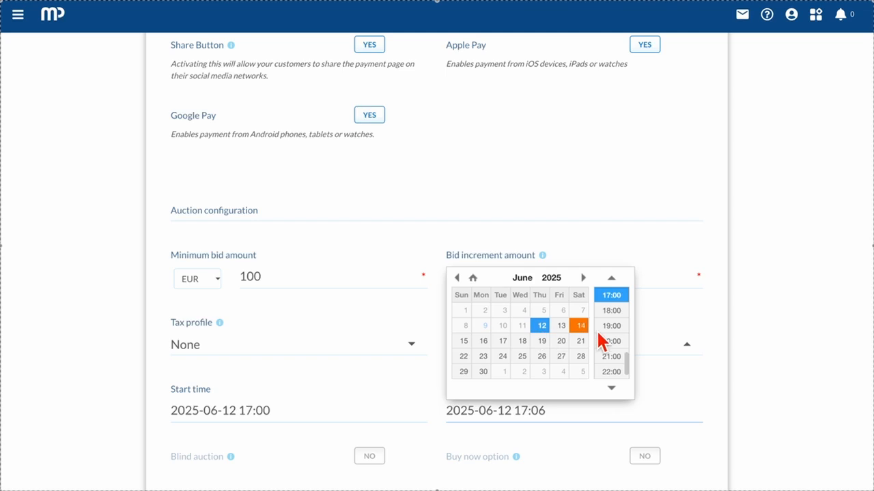
{"action": "left_click", "coordinate": [618, 343]}
{"action": "scroll", "coordinate": [546, 415], "scroll_direction": "down", "scroll_amount": 3}
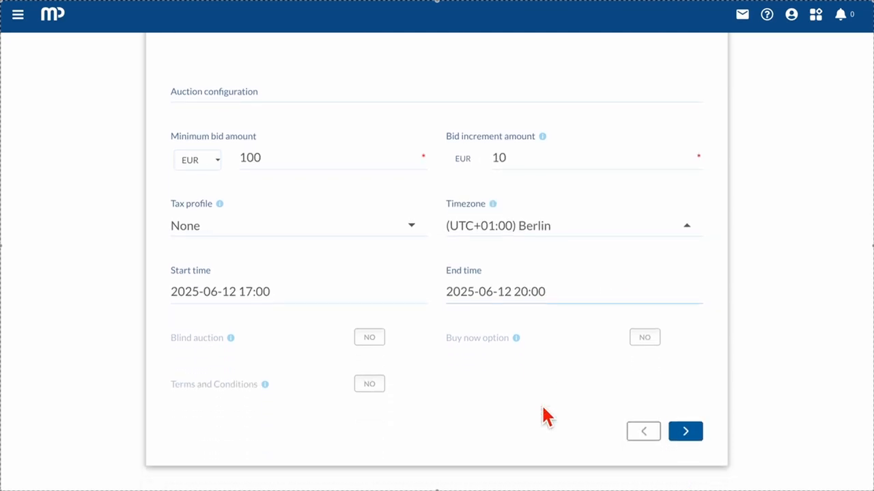
Step: Make the auction blind with a buy-now price of EUR 1500 for quantity 10
{"action": "left_click", "coordinate": [368, 333]}
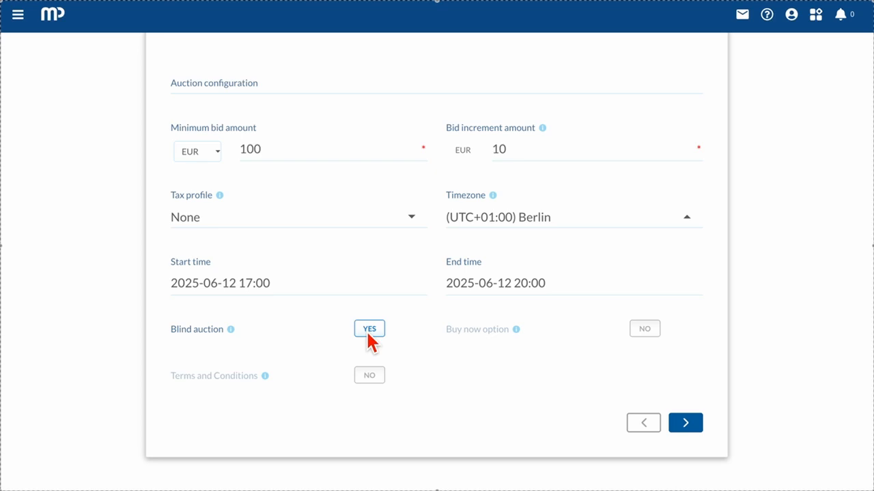
{"action": "left_click", "coordinate": [645, 329]}
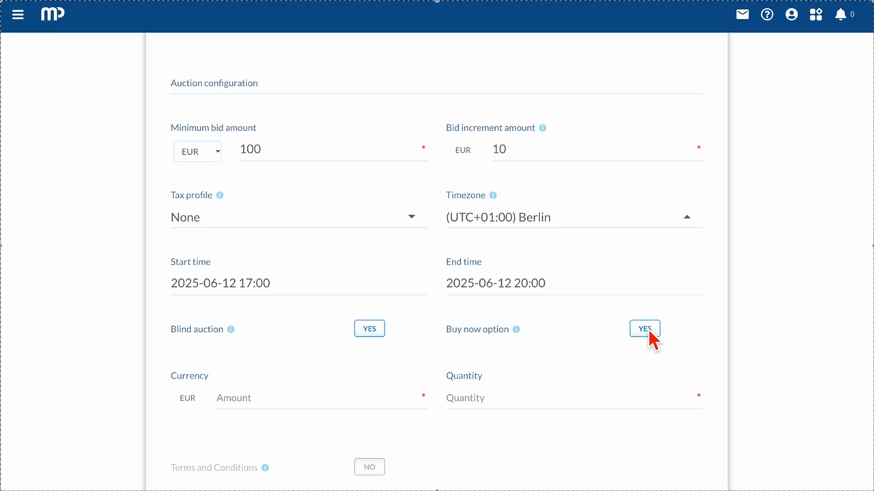
{"action": "left_click", "coordinate": [227, 403]}
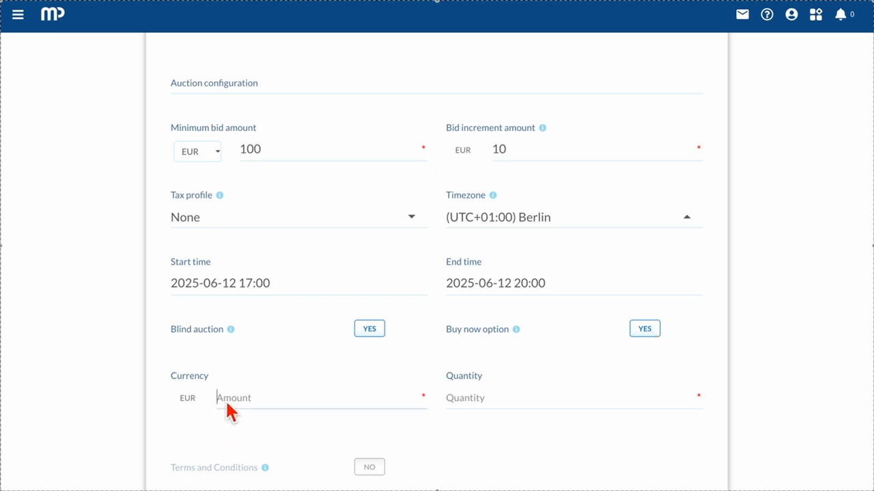
{"action": "type", "text": "1500"}
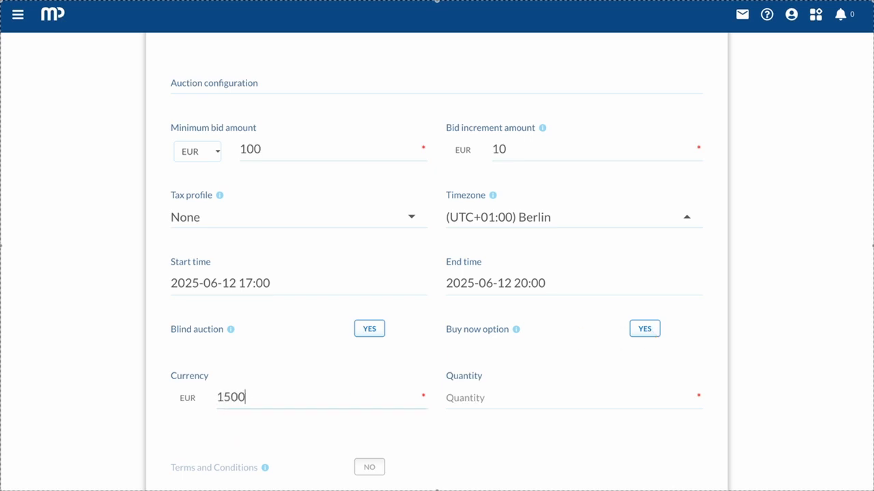
{"action": "left_click", "coordinate": [486, 400]}
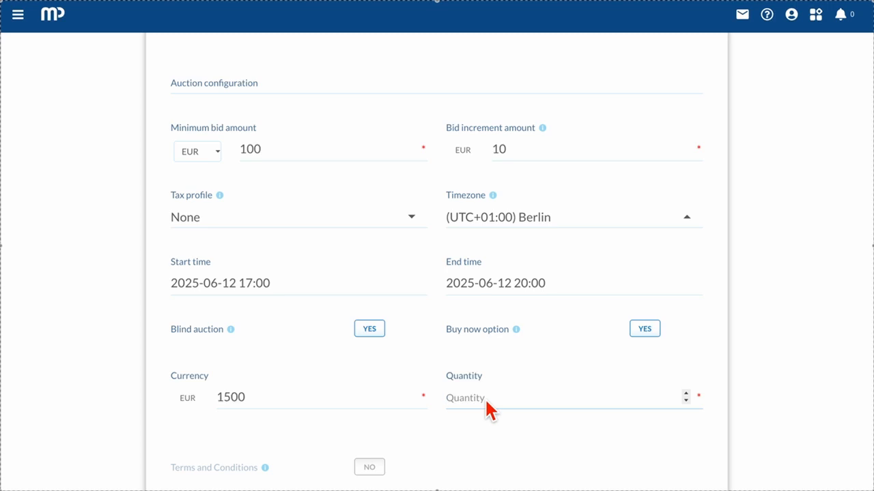
{"action": "type", "text": "10"}
Step: Enable Terms and Conditions with the text 'Our terms and conditions are..'
{"action": "scroll", "coordinate": [485, 398], "scroll_direction": "down", "scroll_amount": 2}
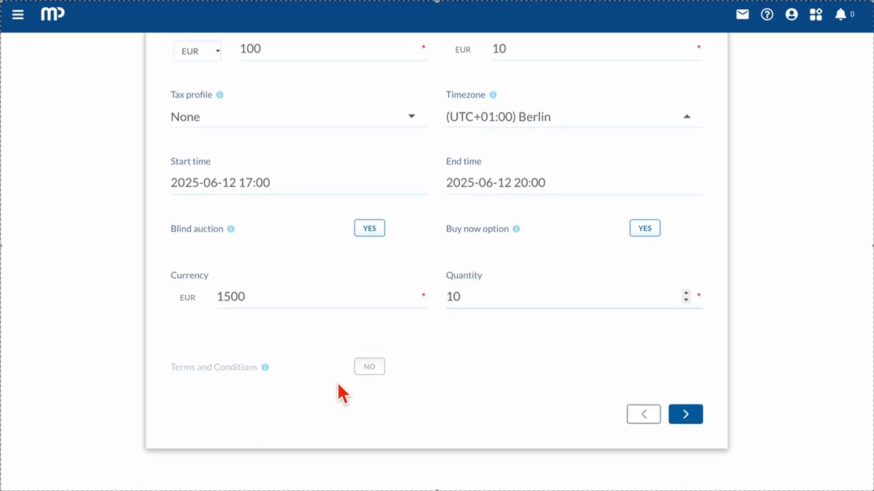
{"action": "left_click", "coordinate": [367, 368]}
{"action": "left_click", "coordinate": [256, 420]}
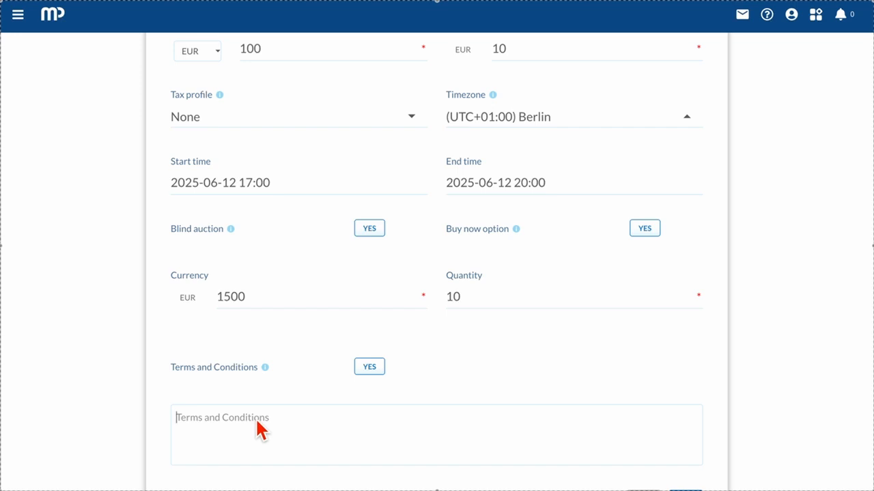
{"action": "type", "text": "Our terms and conditions a"}
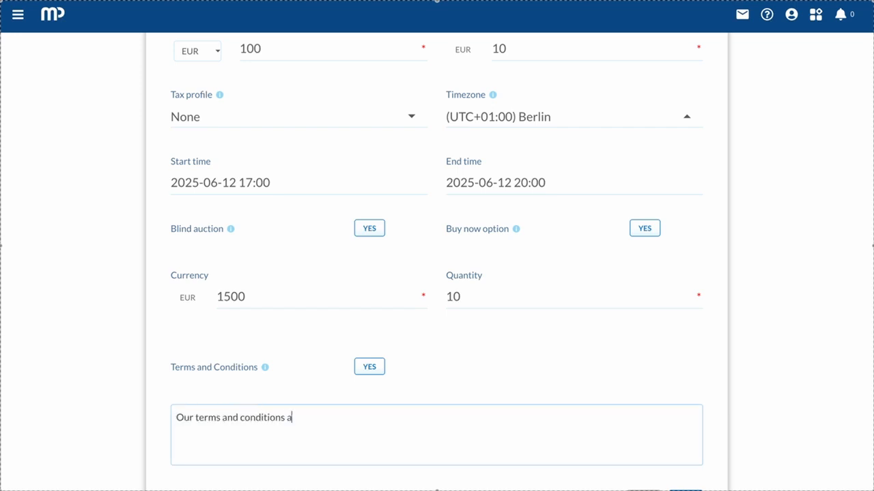
{"action": "type", "text": "re.."}
{"action": "scroll", "coordinate": [437, 273], "scroll_direction": "down", "scroll_amount": 2}
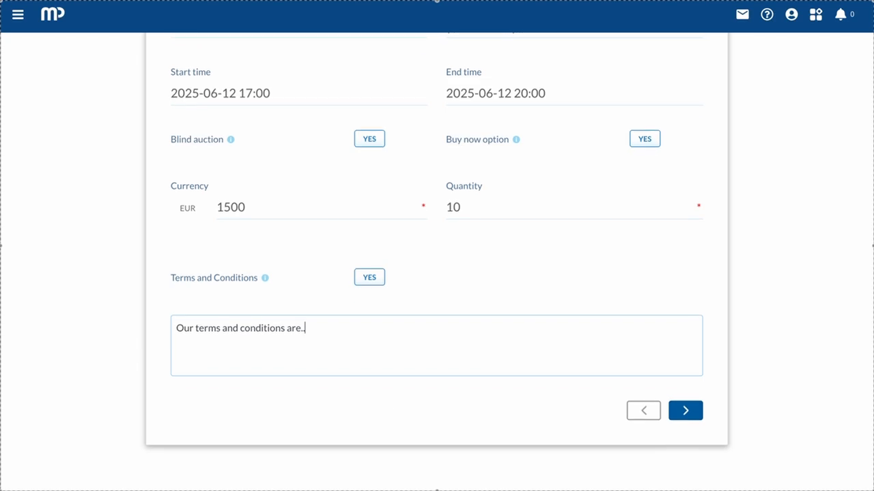
Step: Submit the Demo Auction campaign and open its payment page from the Transaction Log
{"action": "left_click", "coordinate": [687, 415]}
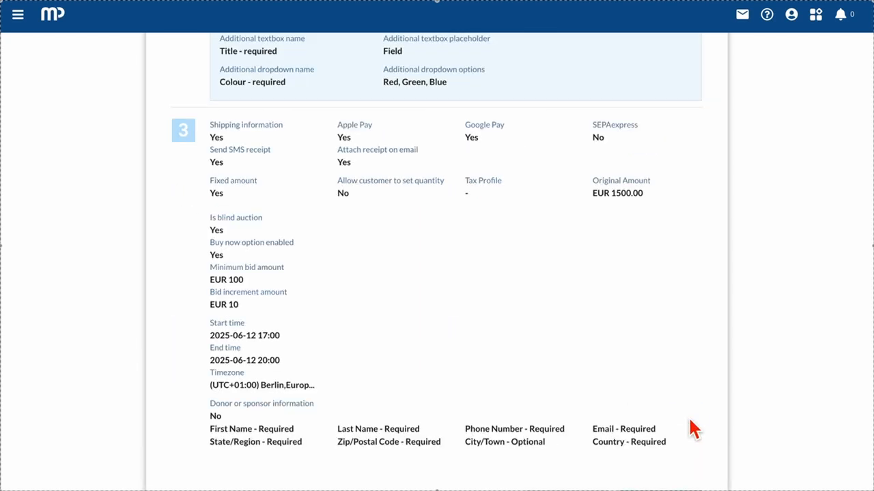
{"action": "scroll", "coordinate": [693, 450], "scroll_direction": "down", "scroll_amount": 3}
{"action": "left_click", "coordinate": [671, 424]}
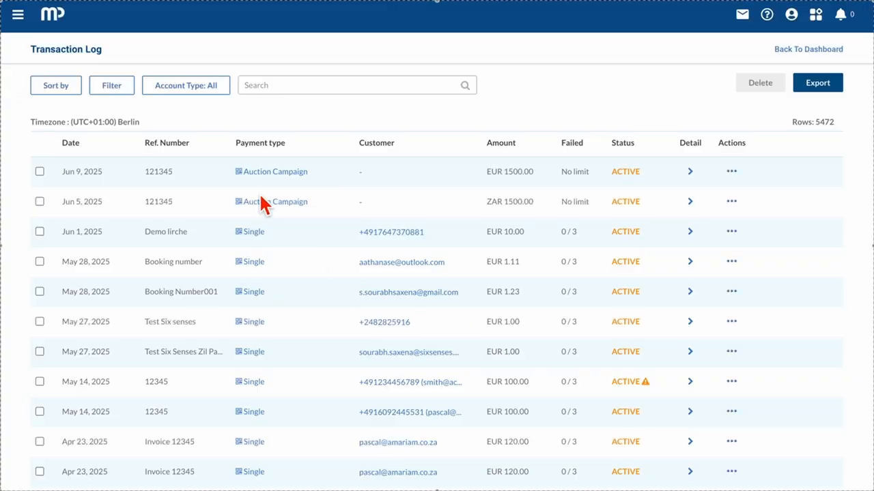
{"action": "left_click", "coordinate": [252, 171]}
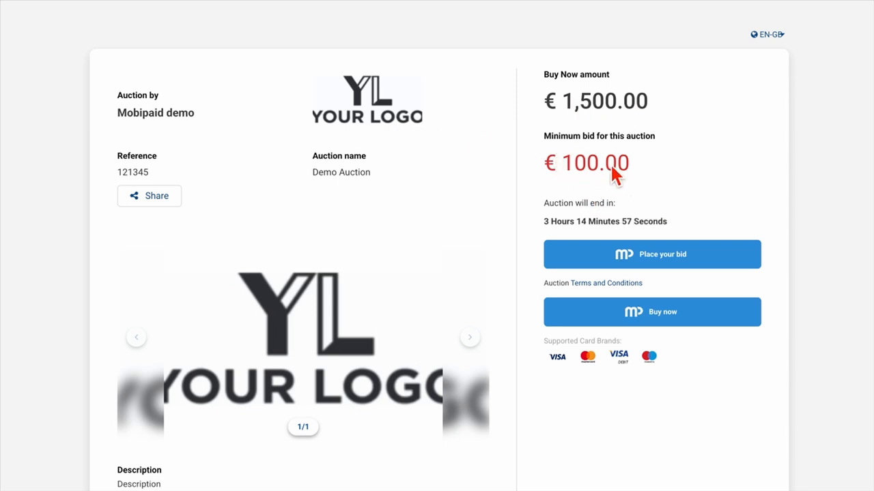
Step: Fill the auction page's Title with 'My Title' and pick Red as the Colour
{"action": "left_click", "coordinate": [610, 258]}
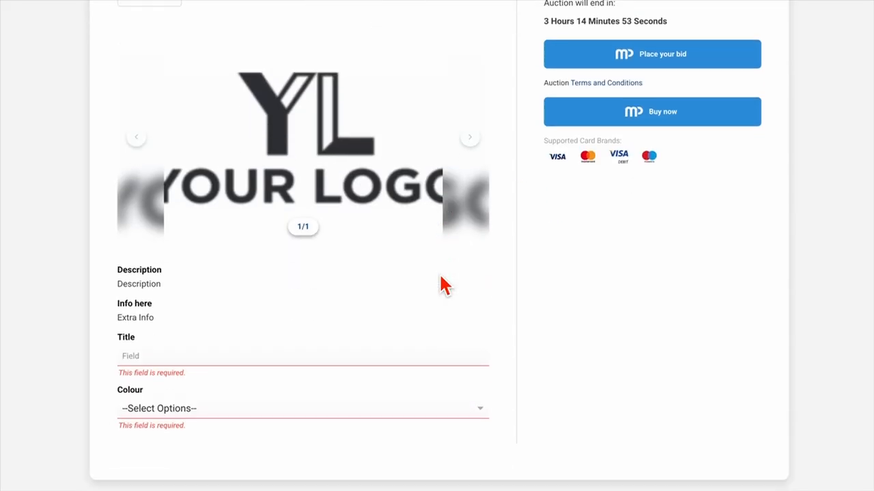
{"action": "left_click", "coordinate": [251, 346]}
{"action": "left_click", "coordinate": [232, 379]}
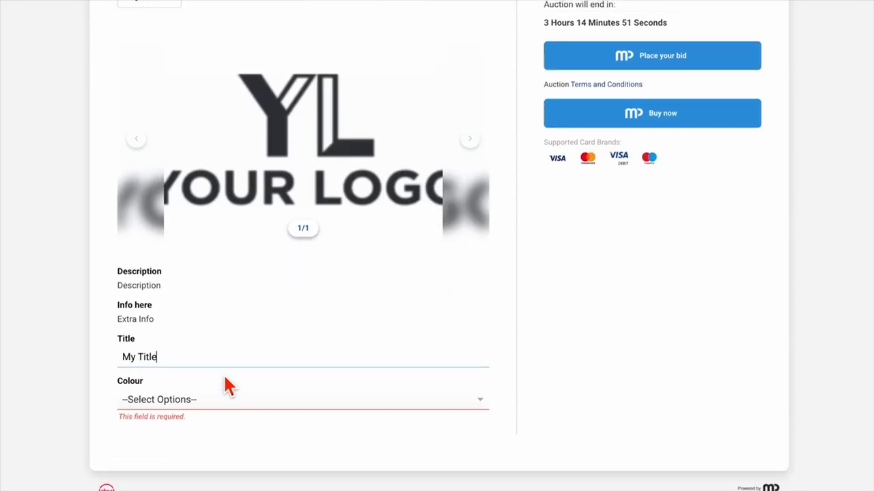
{"action": "left_click", "coordinate": [215, 411]}
{"action": "left_click", "coordinate": [210, 416]}
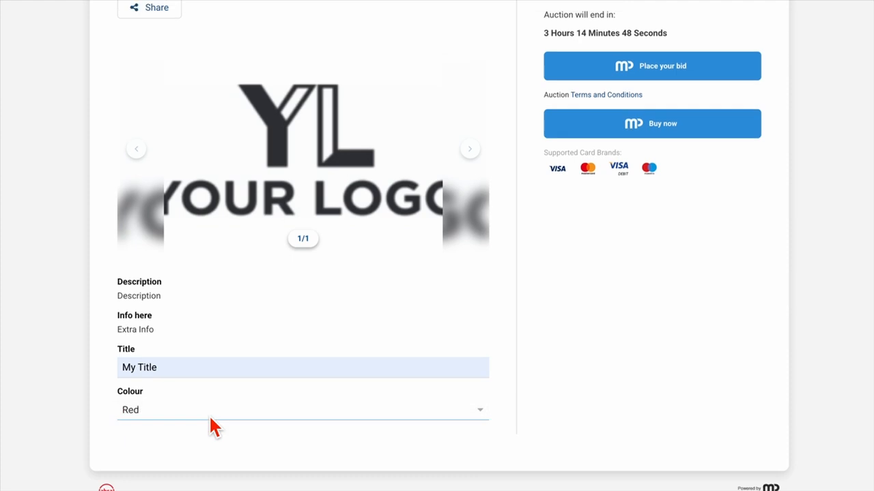
{"action": "scroll", "coordinate": [468, 307], "scroll_direction": "up", "scroll_amount": 3}
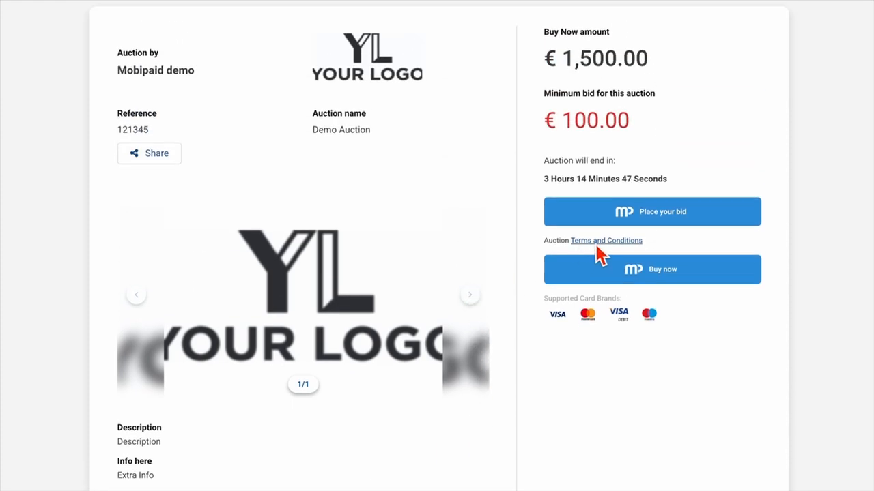
{"action": "left_click", "coordinate": [628, 218]}
Step: Log in to the wallet using the saved credentials
{"action": "left_click", "coordinate": [574, 34]}
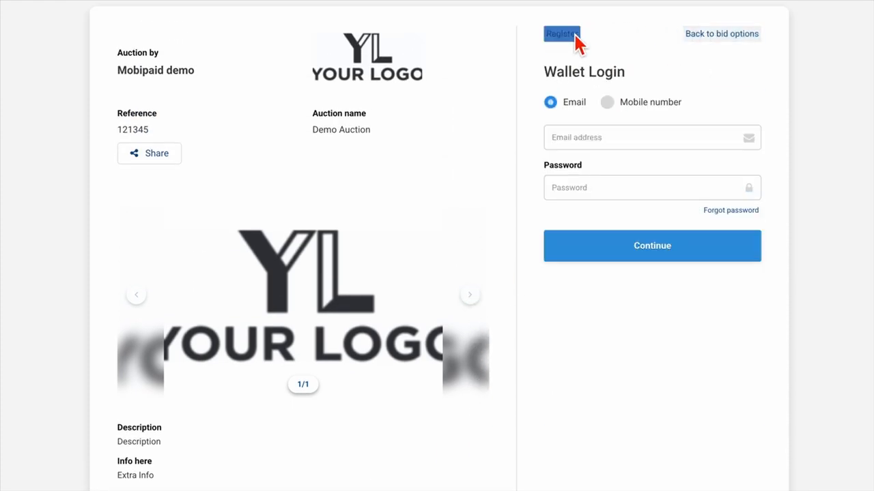
{"action": "left_click", "coordinate": [614, 142]}
{"action": "left_click", "coordinate": [628, 172]}
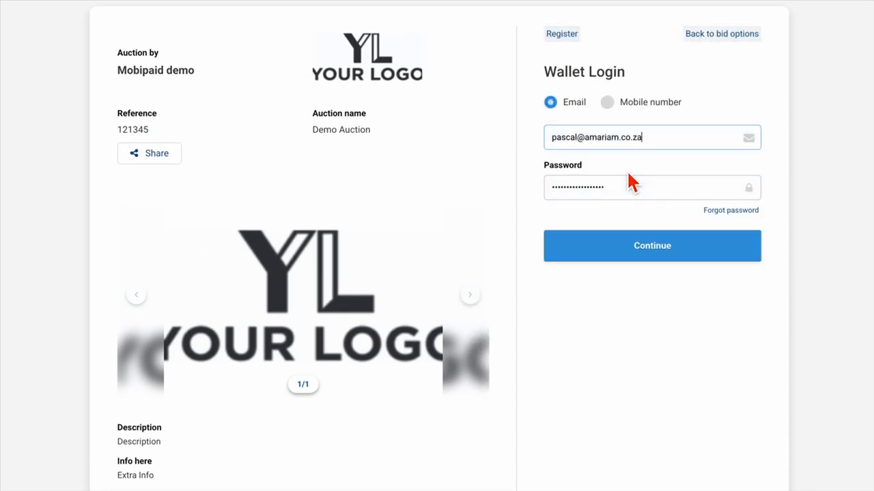
{"action": "left_click", "coordinate": [648, 245]}
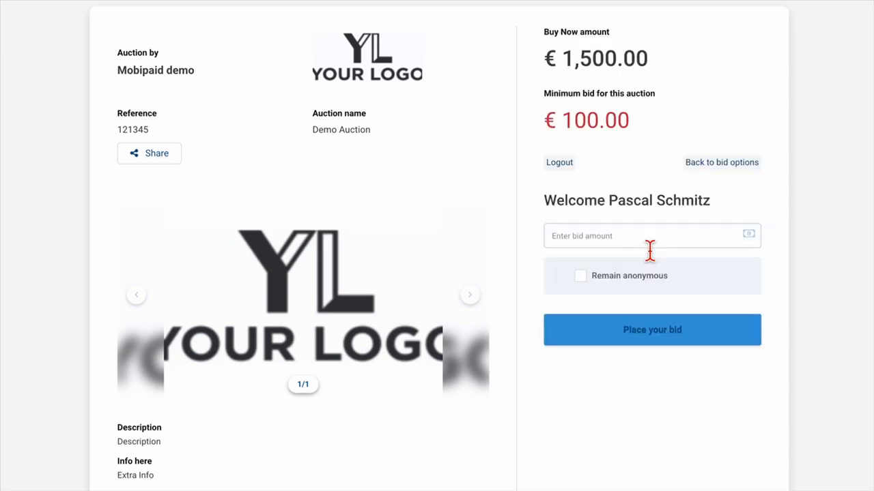
Step: Place an anonymous €200.00 bid on the Demo Auction and confirm it
{"action": "left_click", "coordinate": [649, 240]}
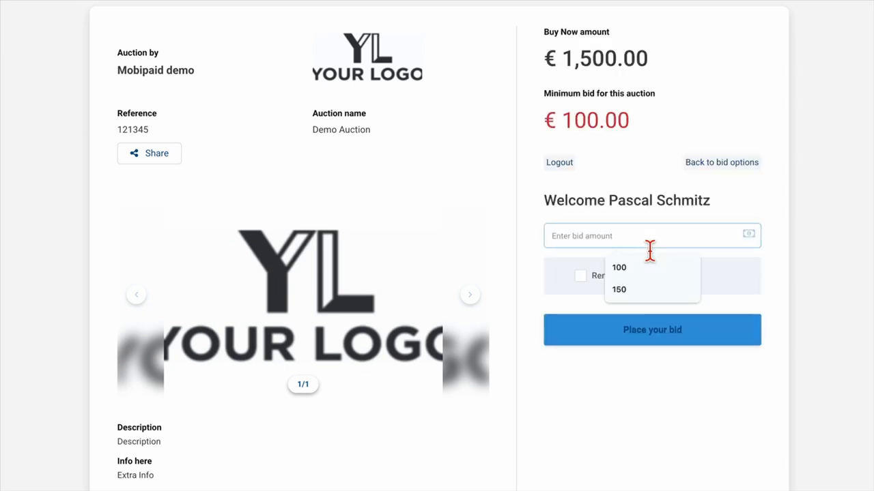
{"action": "type", "text": "200"}
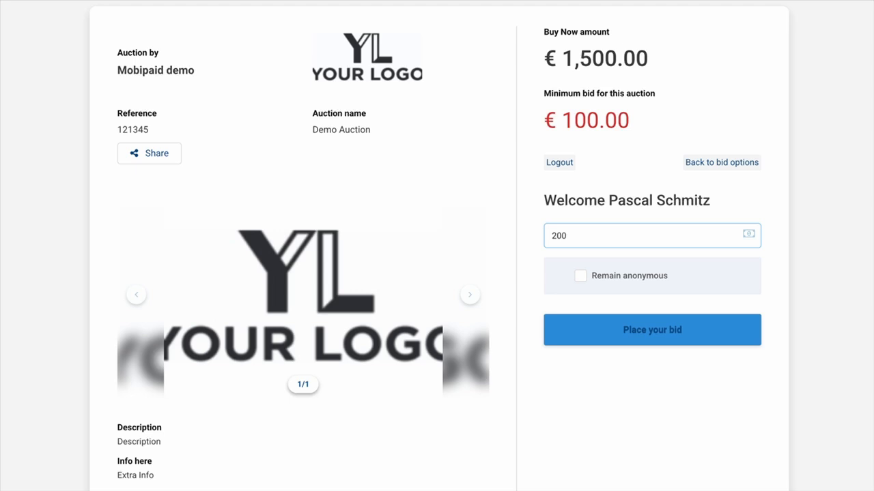
{"action": "left_click", "coordinate": [584, 277]}
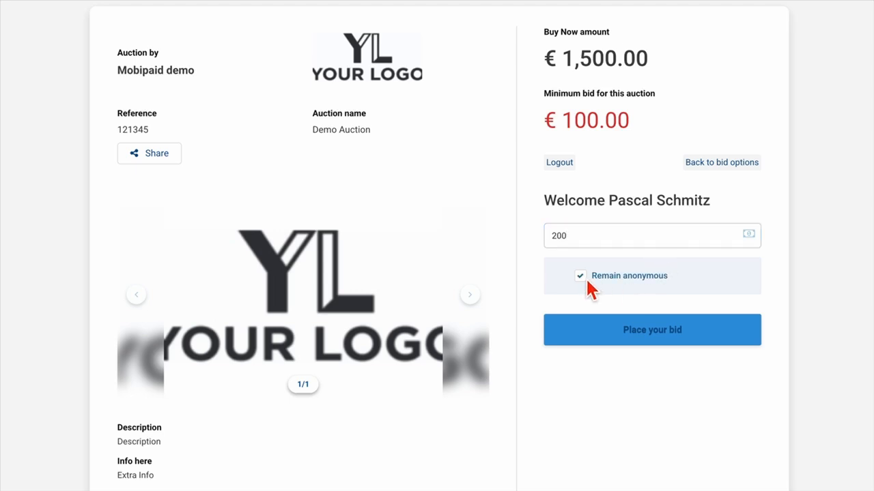
{"action": "left_click", "coordinate": [635, 334]}
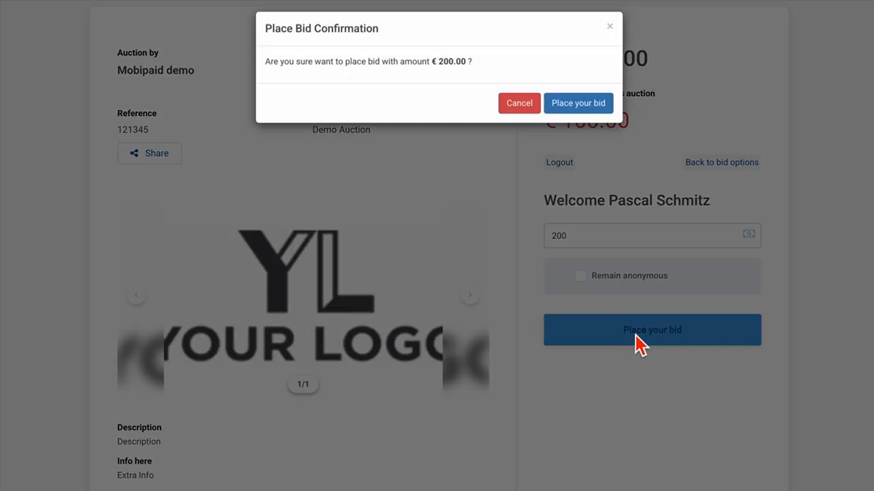
{"action": "left_click", "coordinate": [575, 112]}
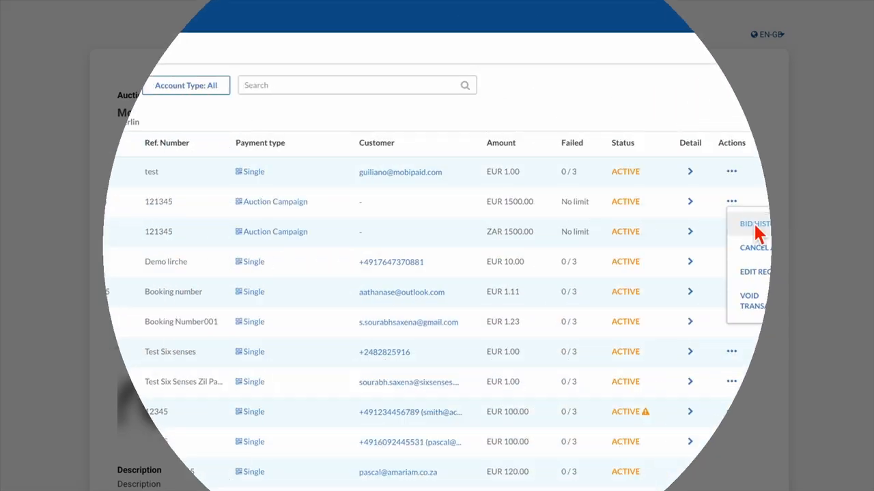
{"action": "left_click", "coordinate": [755, 231]}
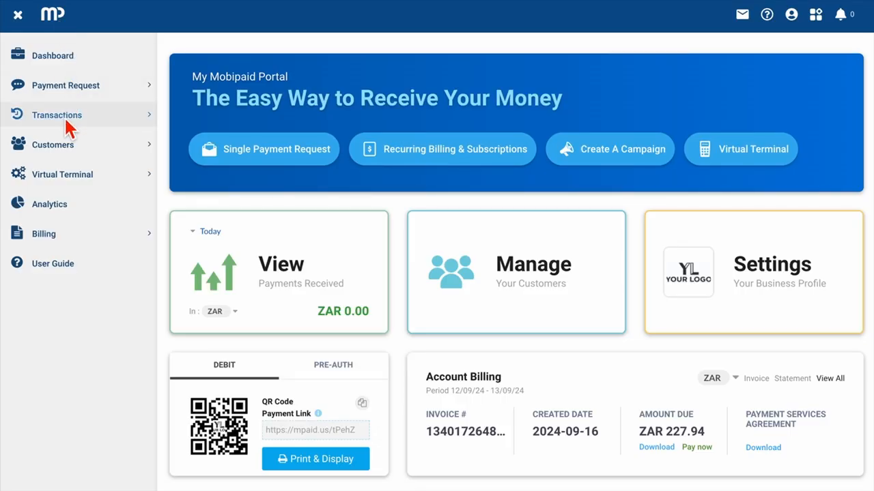
Step: Open auction 121345's bid history in the Transaction Log and choose the 200.00 bidder as winner
{"action": "left_click", "coordinate": [64, 116]}
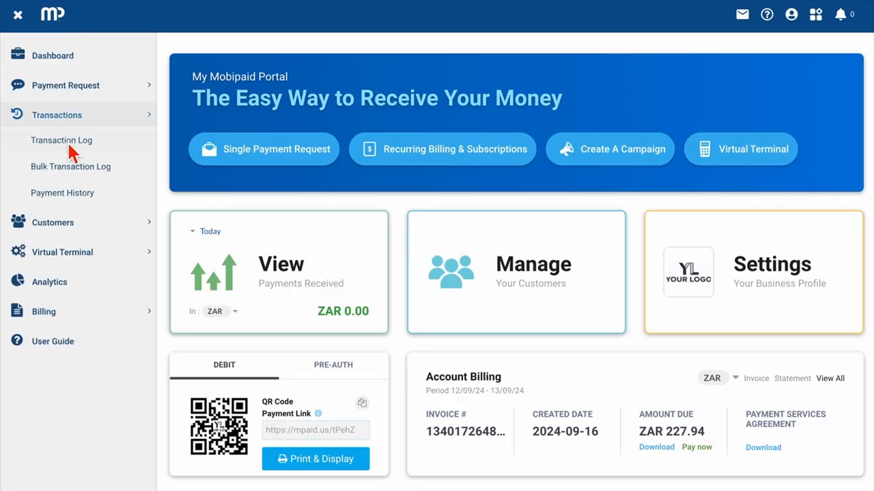
{"action": "left_click", "coordinate": [68, 143]}
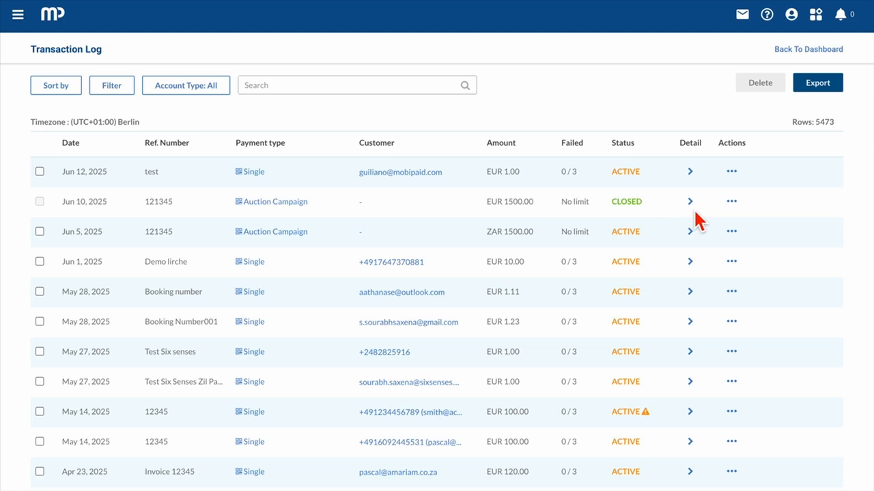
{"action": "left_click", "coordinate": [731, 201]}
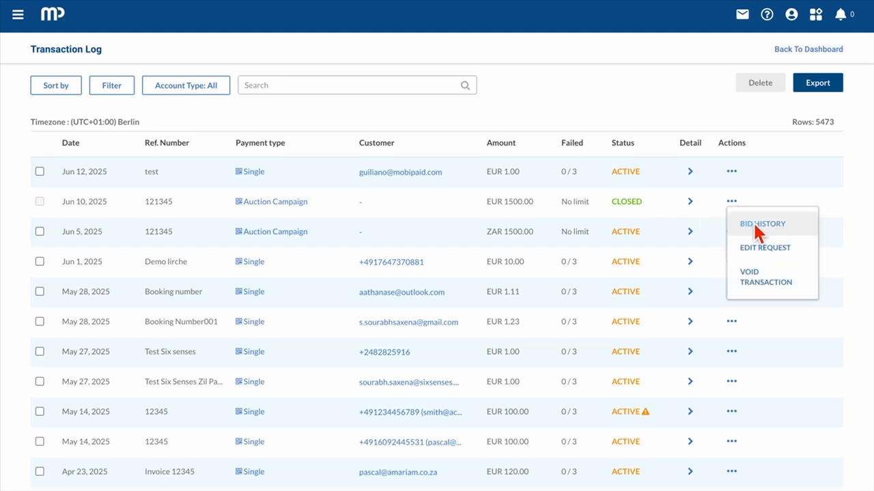
{"action": "left_click", "coordinate": [754, 223]}
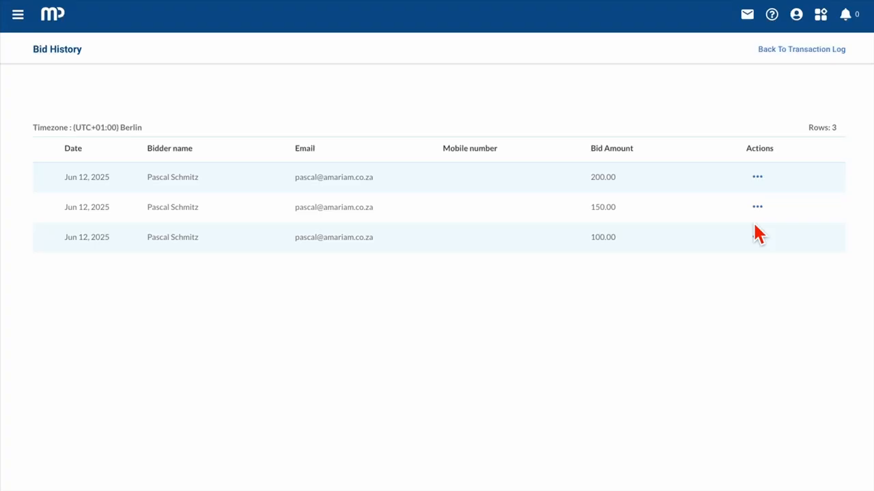
{"action": "left_click", "coordinate": [758, 177]}
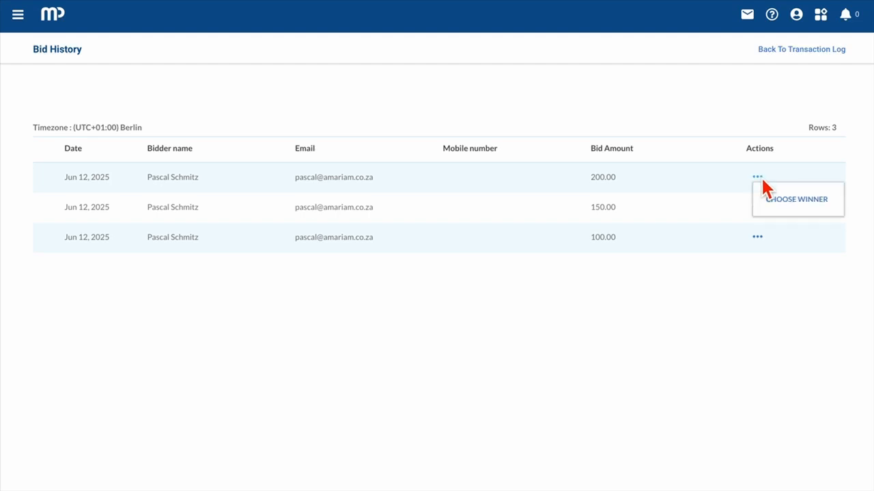
{"action": "left_click", "coordinate": [780, 204]}
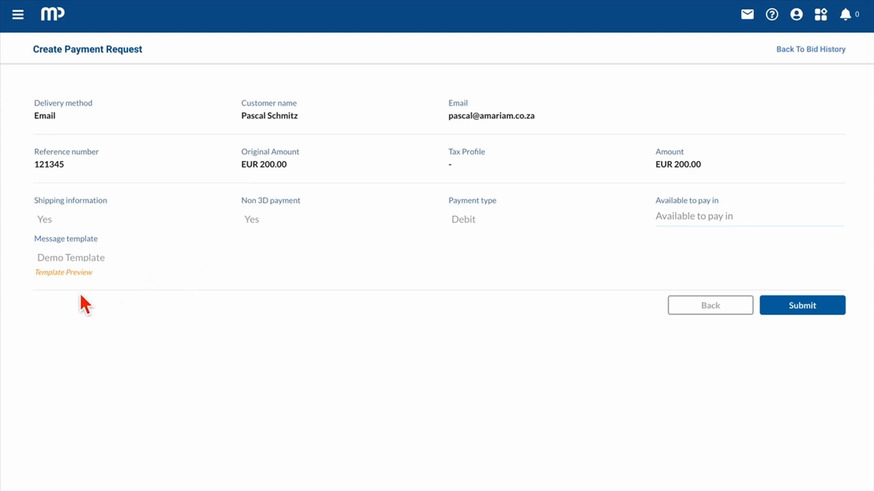
Step: Preview the Demo Template message, then send the EUR 200.00 payment request
{"action": "left_click", "coordinate": [62, 273]}
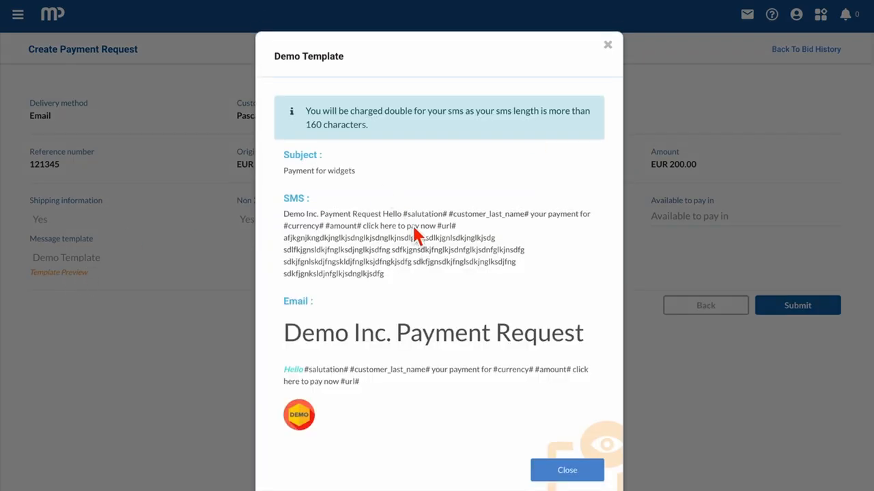
{"action": "left_click", "coordinate": [565, 474]}
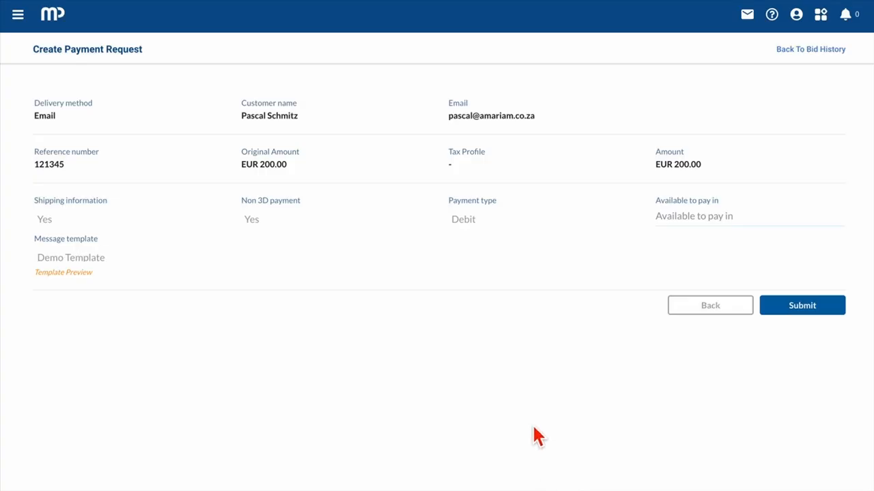
{"action": "left_click", "coordinate": [813, 308]}
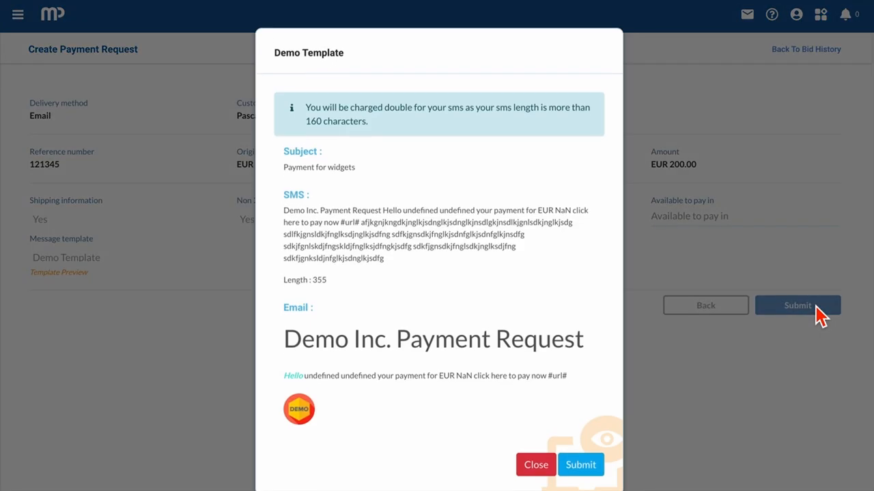
{"action": "left_click", "coordinate": [587, 470]}
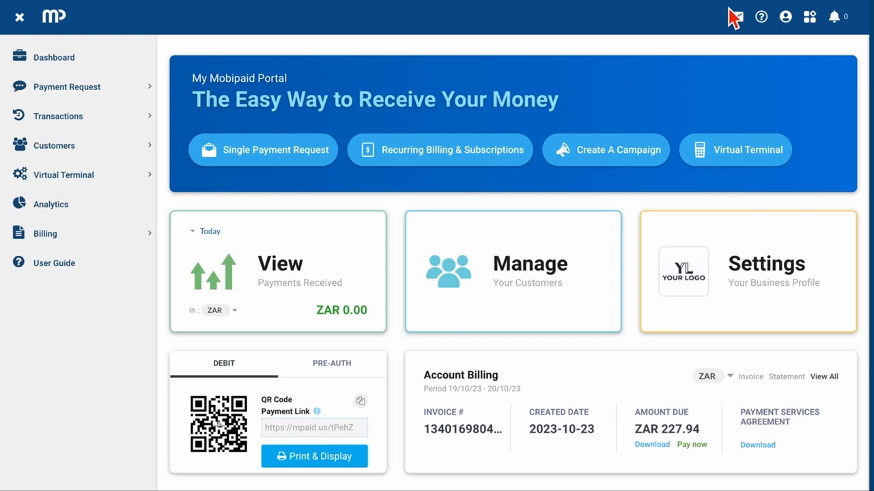
Step: Set the Facebook post's call to action to Donate Now and continue to request details
{"action": "left_click", "coordinate": [735, 17]}
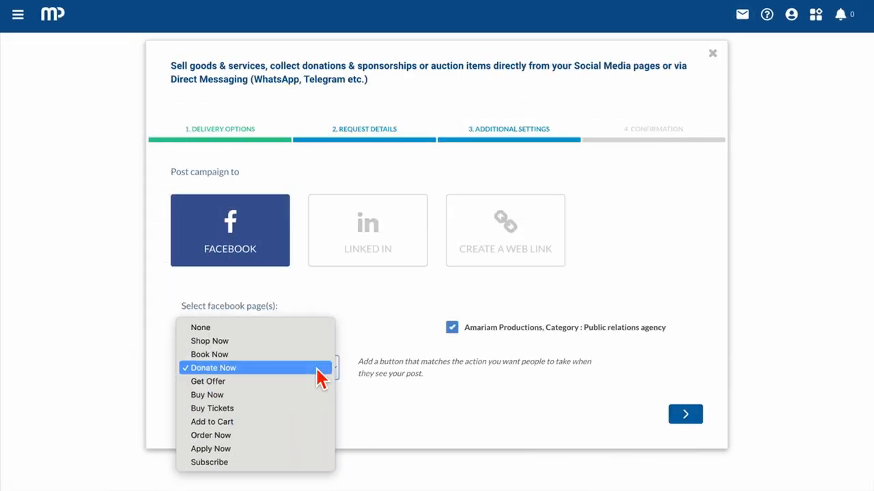
{"action": "left_click", "coordinate": [318, 370]}
{"action": "left_click", "coordinate": [685, 414]}
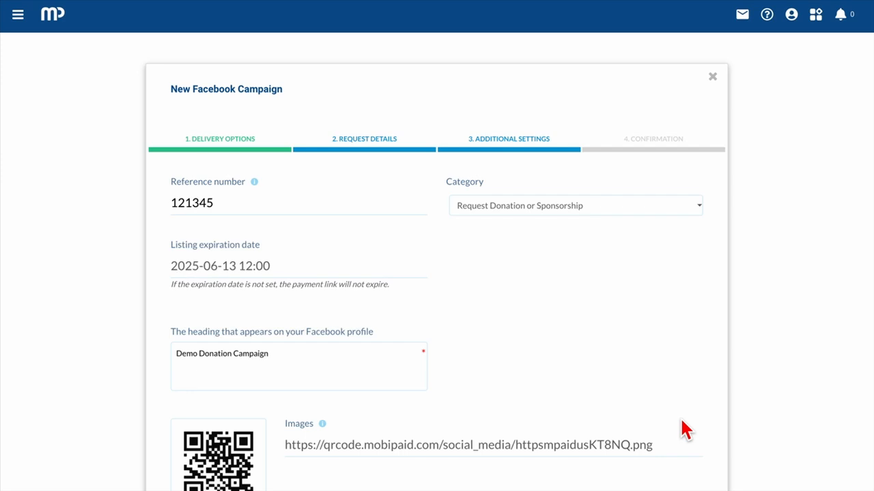
Step: Let donors choose their own amount, with a target amount of 1000
{"action": "scroll", "coordinate": [475, 376], "scroll_direction": "down", "scroll_amount": 7}
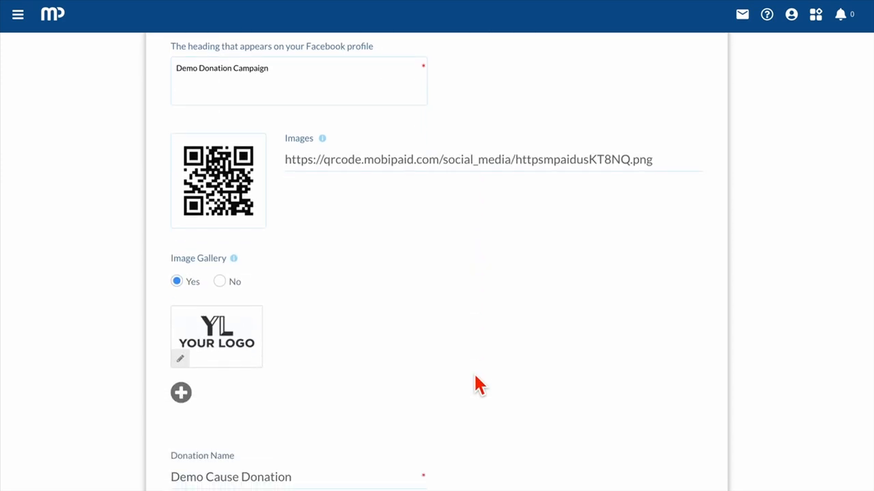
{"action": "scroll", "coordinate": [473, 374], "scroll_direction": "down", "scroll_amount": 1}
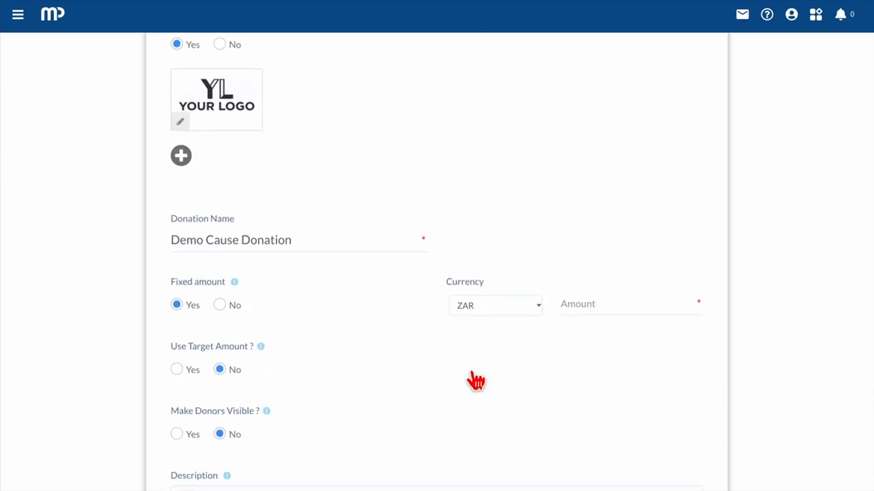
{"action": "left_click", "coordinate": [220, 294]}
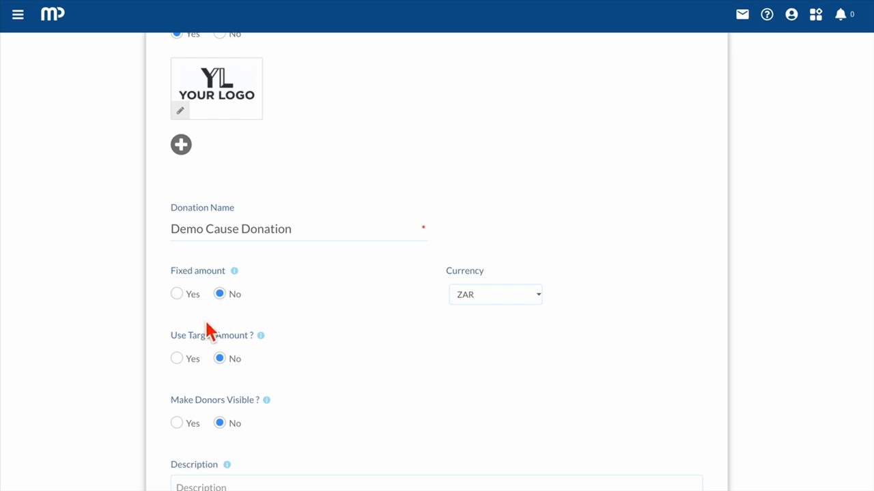
{"action": "left_click", "coordinate": [177, 359]}
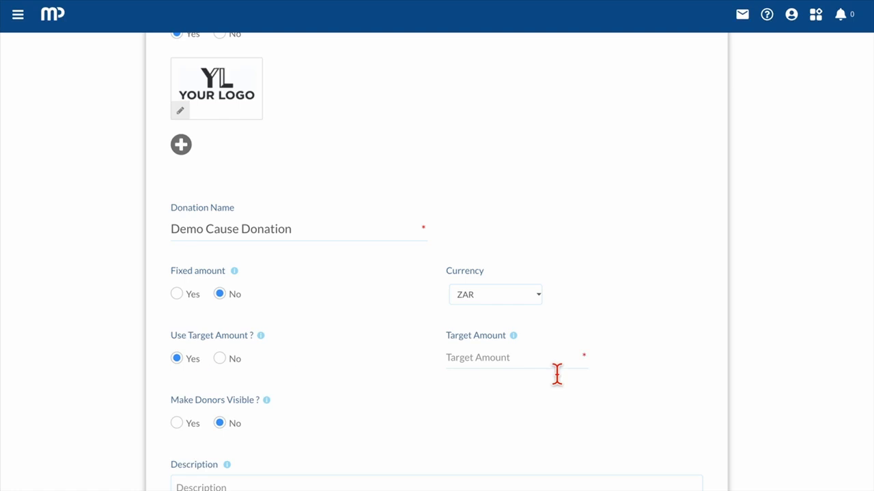
{"action": "type", "text": "100"}
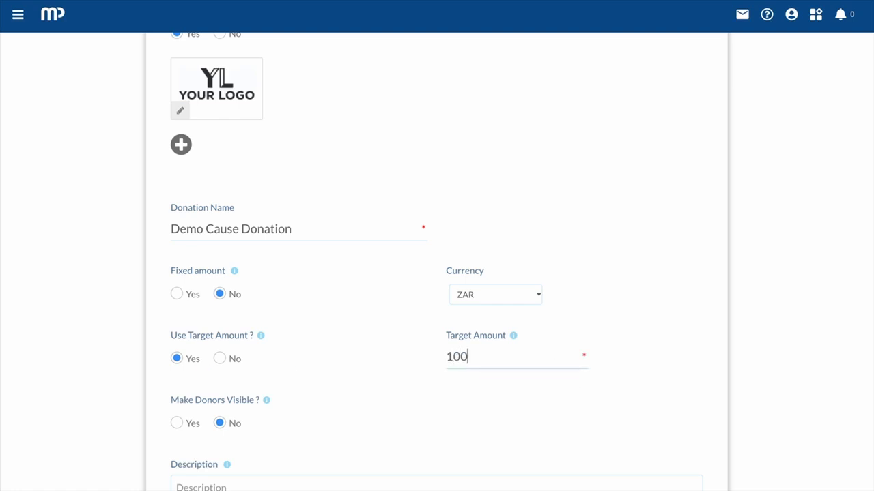
{"action": "type", "text": "0"}
Step: Keep donors hidden and start the campaign description with 'Cam'
{"action": "scroll", "coordinate": [275, 353], "scroll_direction": "down", "scroll_amount": 3}
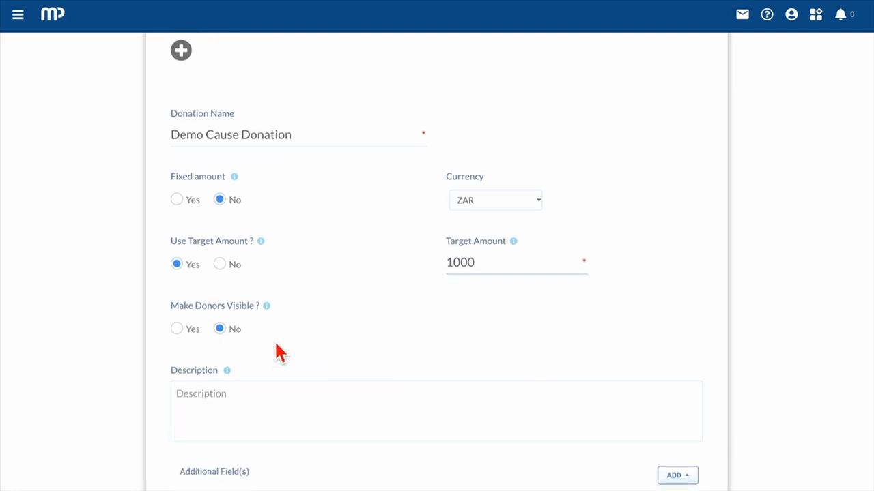
{"action": "left_click", "coordinate": [177, 330]}
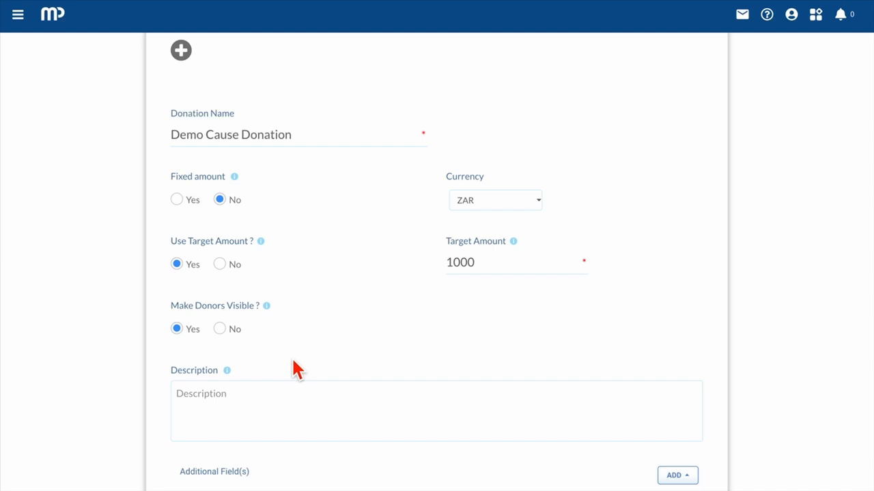
{"action": "scroll", "coordinate": [294, 365], "scroll_direction": "down", "scroll_amount": 1}
{"action": "left_click", "coordinate": [222, 297]}
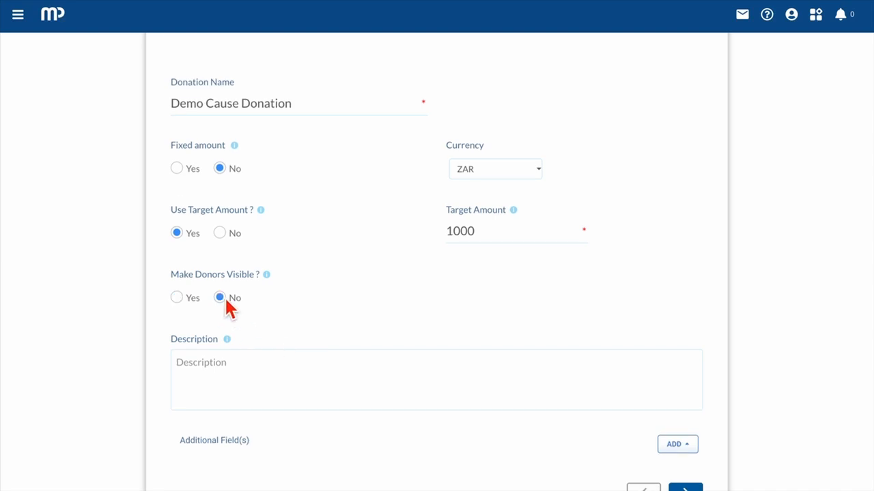
{"action": "left_click", "coordinate": [218, 372]}
{"action": "type", "text": "Campaign description"}
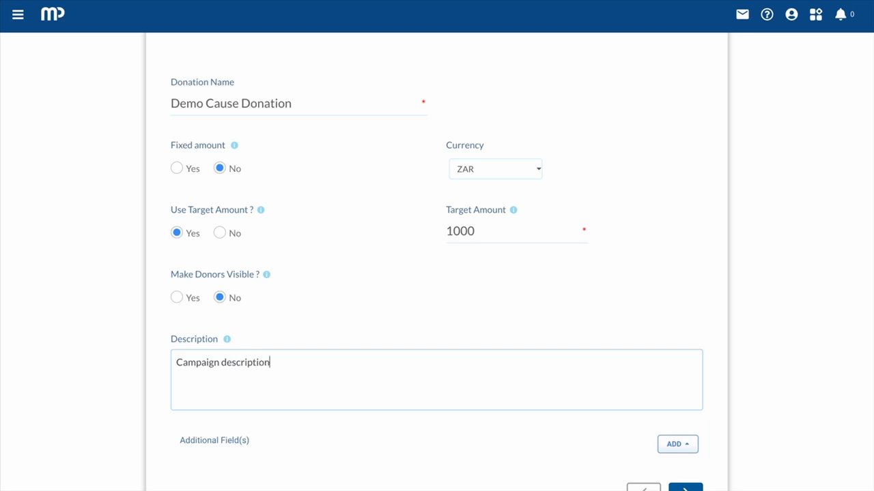
Step: Review the additional field types and advance to Additional Settings
{"action": "scroll", "coordinate": [462, 333], "scroll_direction": "down", "scroll_amount": 2}
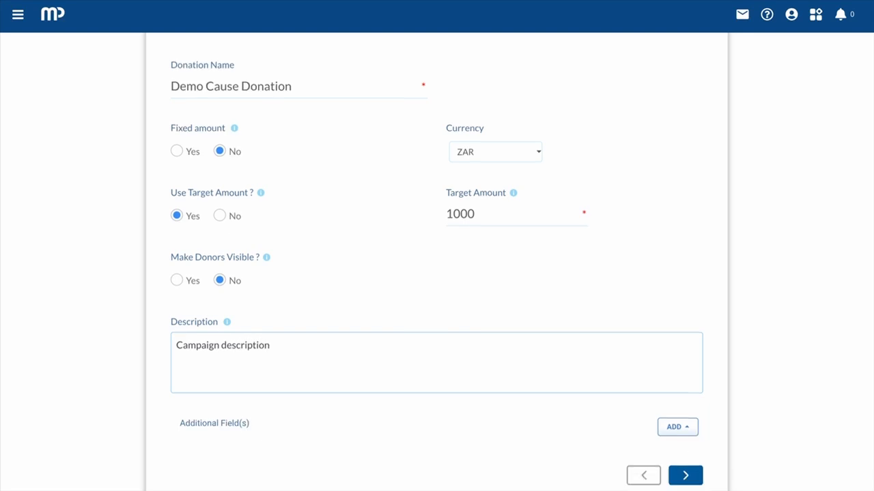
{"action": "left_click", "coordinate": [680, 367]}
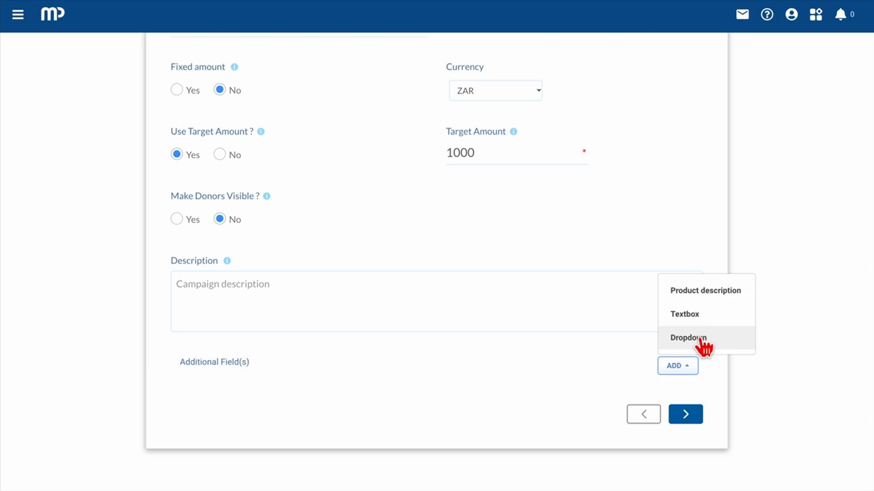
{"action": "left_click", "coordinate": [686, 415]}
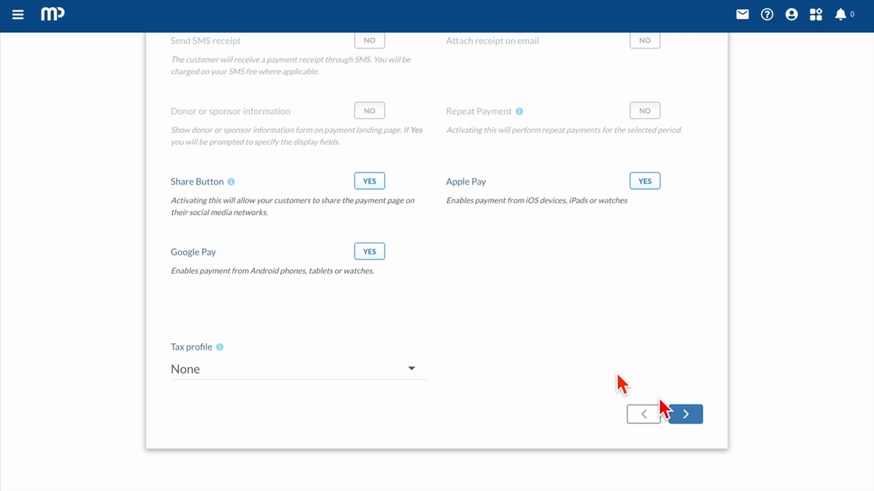
Step: Enter the customer's last name and phone number on the Widget checkout form
{"action": "scroll", "coordinate": [522, 323], "scroll_direction": "up", "scroll_amount": 3}
{"action": "scroll", "coordinate": [522, 316], "scroll_direction": "down", "scroll_amount": 2}
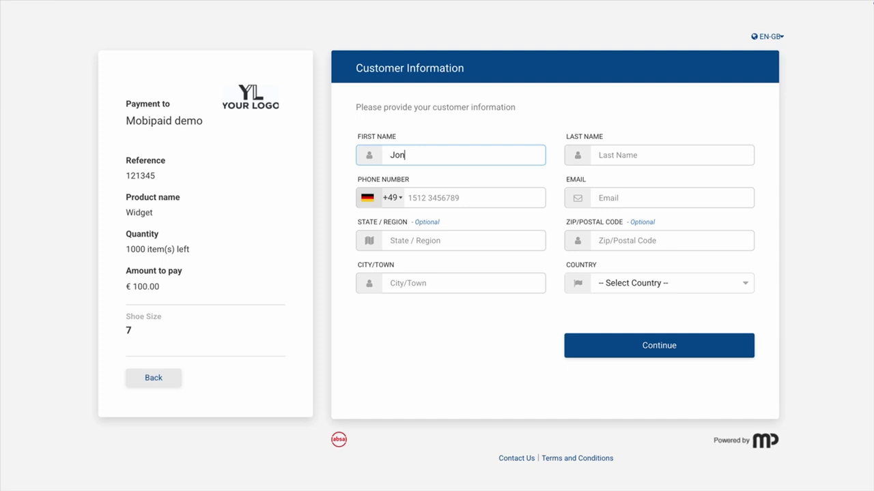
{"action": "left_click", "coordinate": [658, 155]}
{"action": "type", "text": "Smith"}
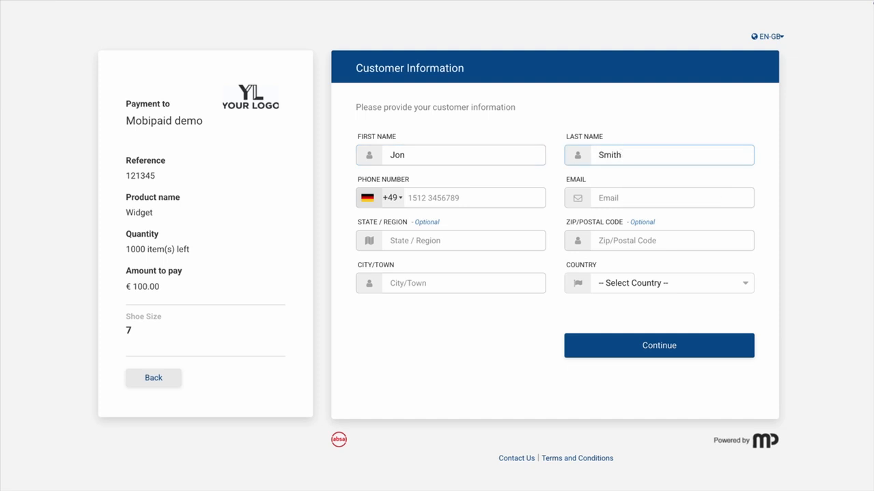
{"action": "left_click", "coordinate": [535, 202]}
{"action": "type", "text": "1234"}
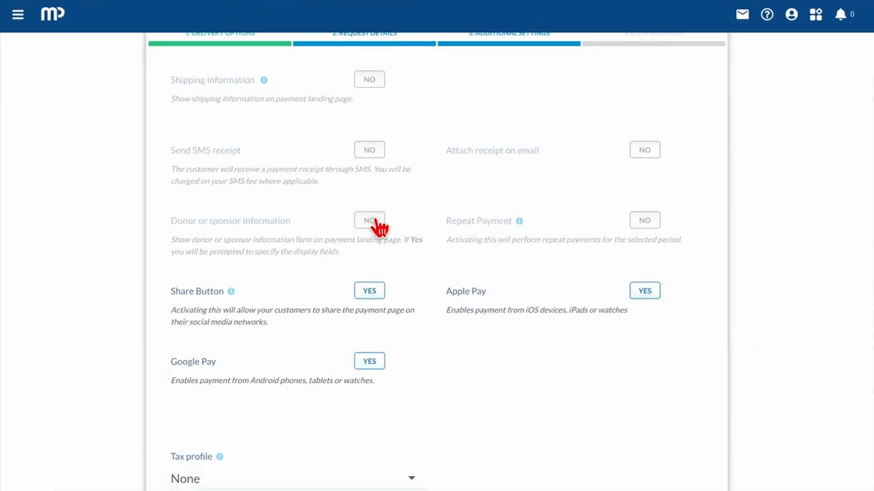
Step: Collect donor or sponsor information with State/Region optional, and save the field settings
{"action": "left_click", "coordinate": [376, 224]}
{"action": "scroll", "coordinate": [376, 230], "scroll_direction": "down", "scroll_amount": 1}
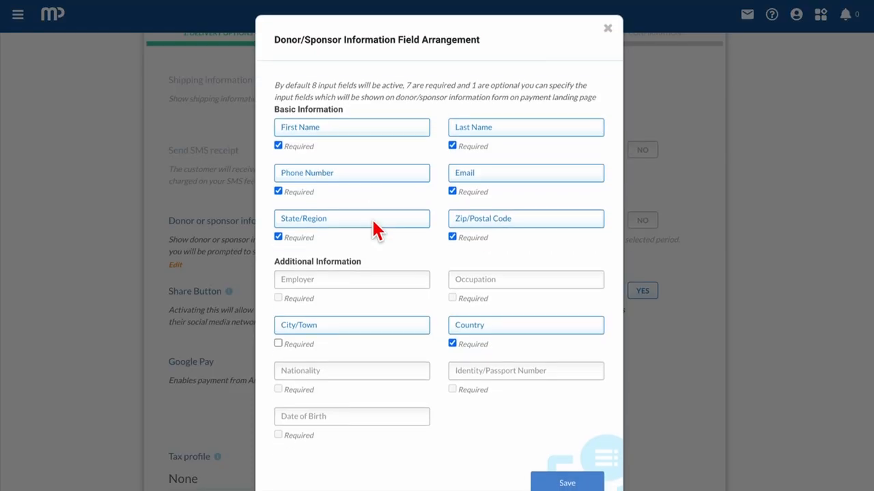
{"action": "left_click", "coordinate": [278, 235]}
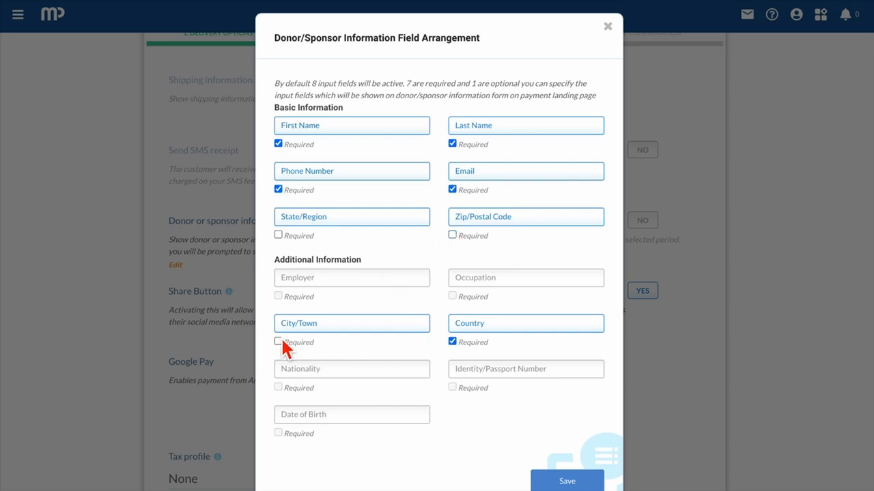
{"action": "left_click", "coordinate": [569, 482]}
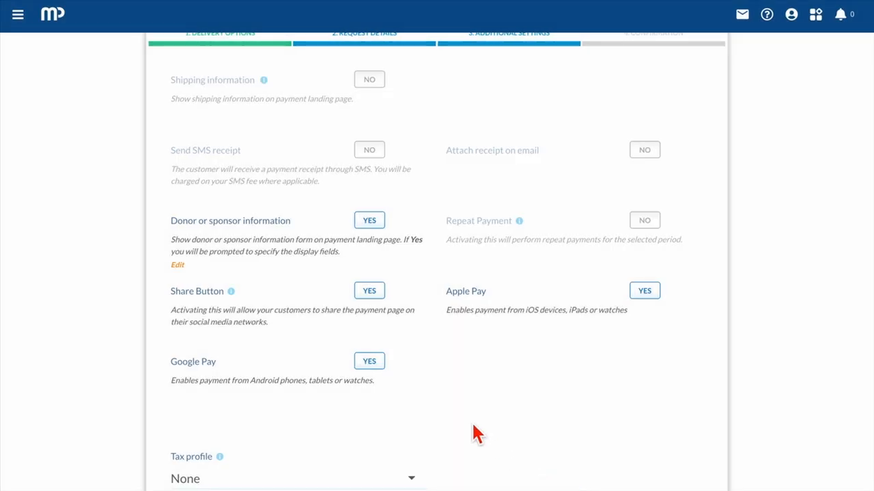
Step: Leave repeat payments off and the tax profile at None, then proceed to confirmation
{"action": "scroll", "coordinate": [473, 425], "scroll_direction": "down", "scroll_amount": 1}
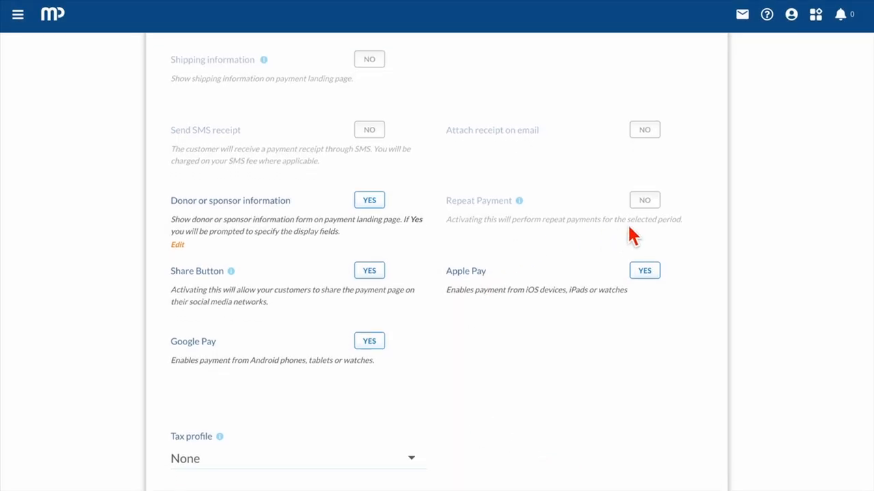
{"action": "left_click", "coordinate": [645, 204]}
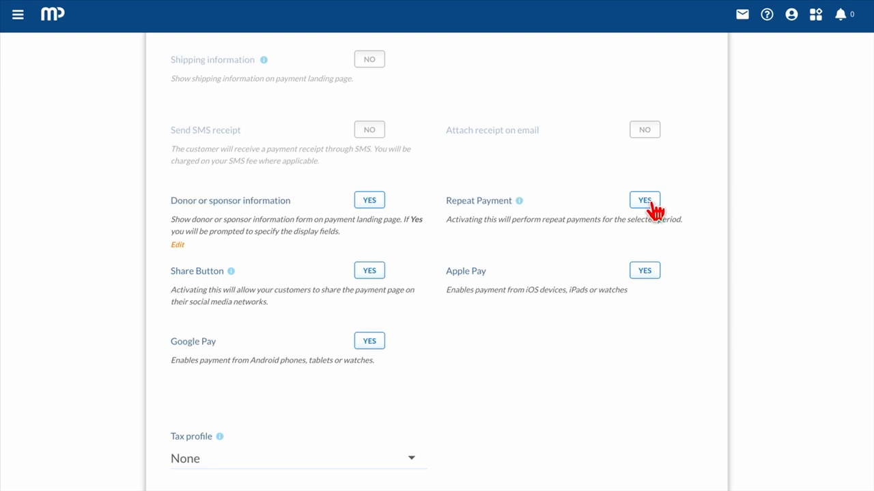
{"action": "left_click", "coordinate": [646, 202]}
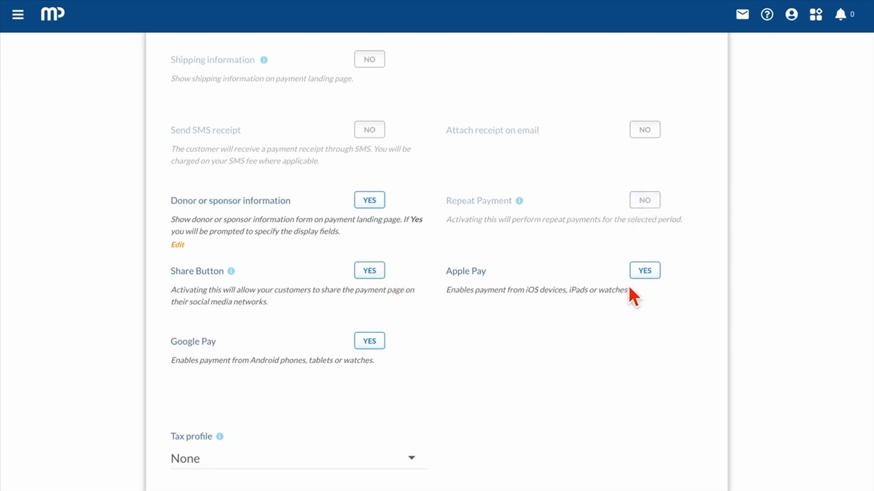
{"action": "scroll", "coordinate": [423, 383], "scroll_direction": "down", "scroll_amount": 2}
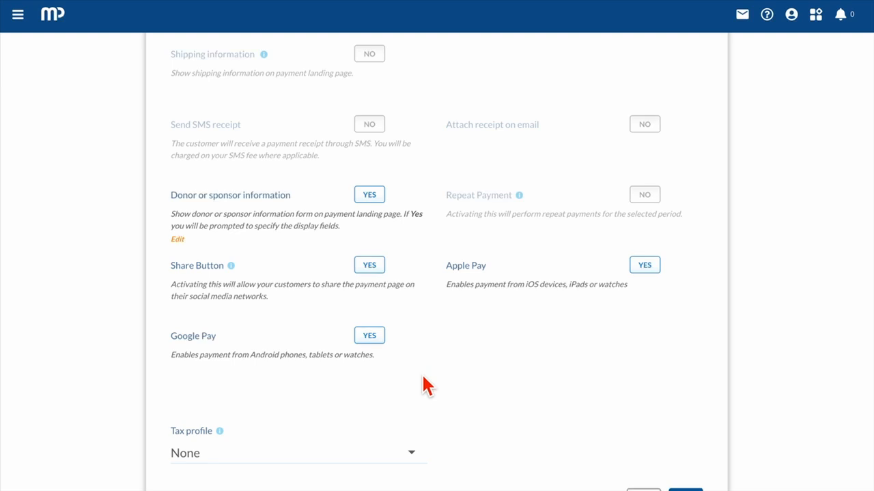
{"action": "left_click", "coordinate": [416, 374]}
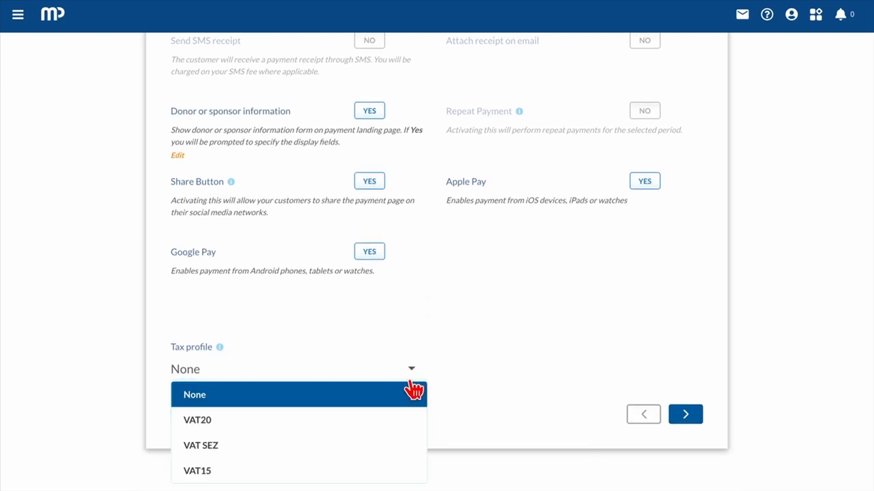
{"action": "left_click", "coordinate": [407, 395]}
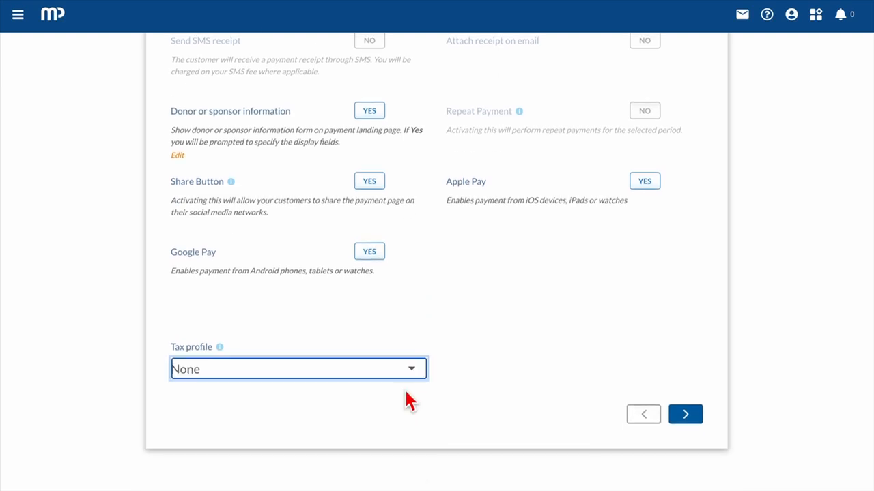
{"action": "left_click", "coordinate": [689, 416]}
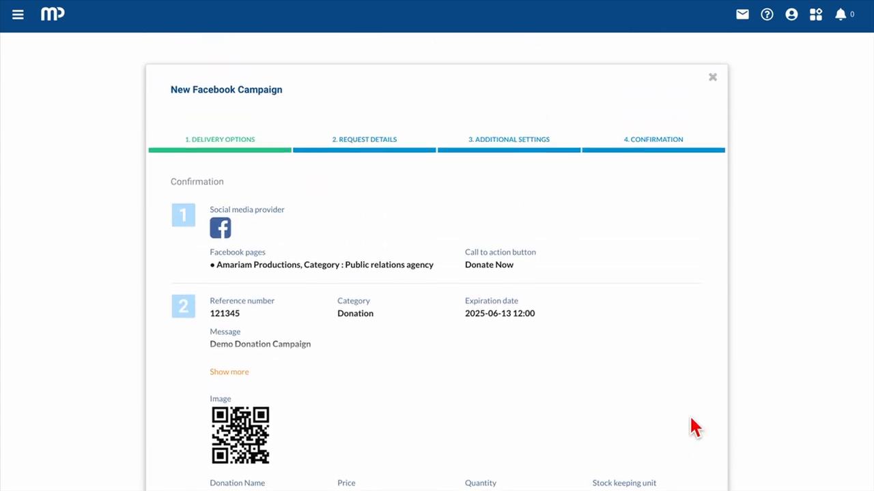
Step: Submit donation campaign 121345 from the bottom of the Confirmation page
{"action": "scroll", "coordinate": [398, 389], "scroll_direction": "down", "scroll_amount": 3}
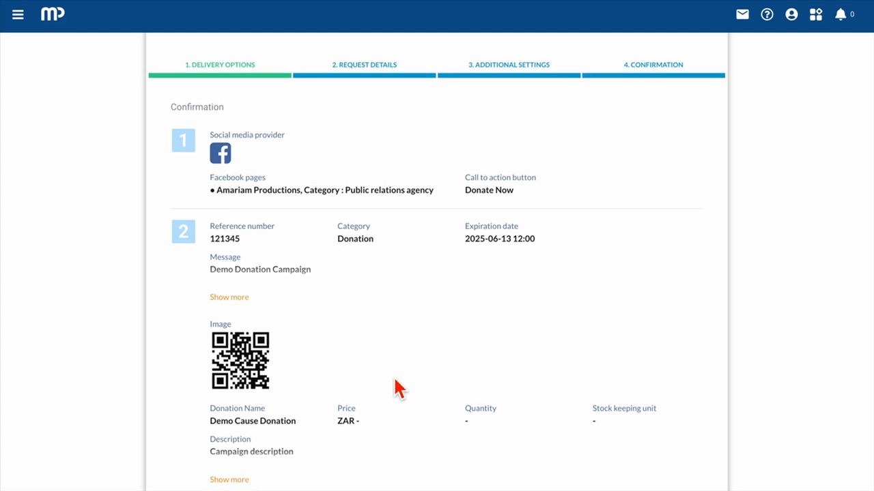
{"action": "scroll", "coordinate": [398, 389], "scroll_direction": "down", "scroll_amount": 5}
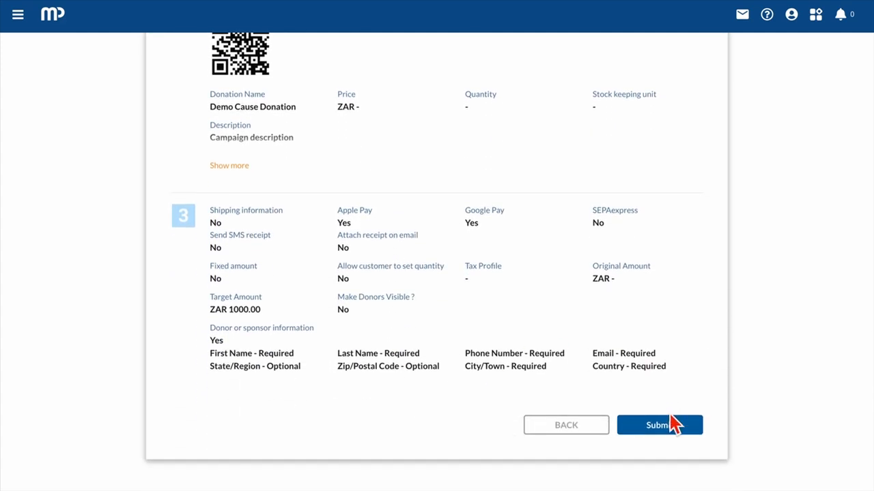
{"action": "left_click", "coordinate": [668, 426]}
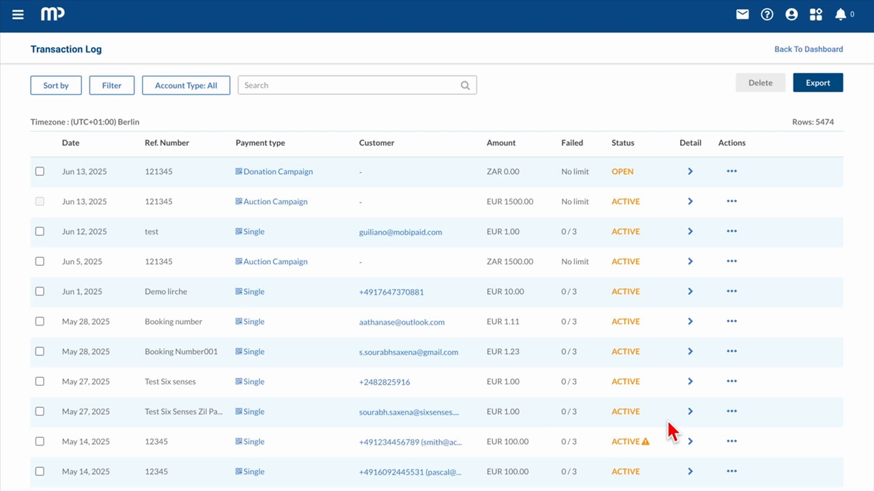
Step: Follow the campaign link and the Facebook post's Donate now button to the Demo Cause Donation page
{"action": "left_click", "coordinate": [281, 172]}
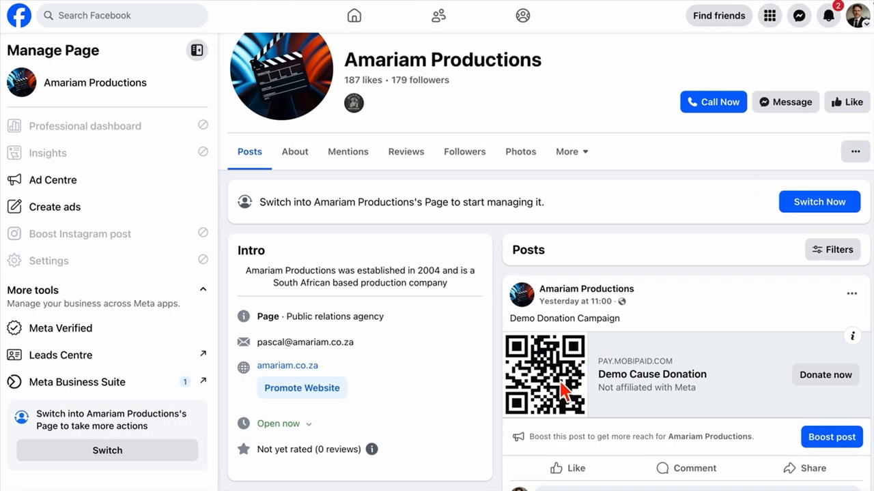
{"action": "left_click", "coordinate": [819, 380]}
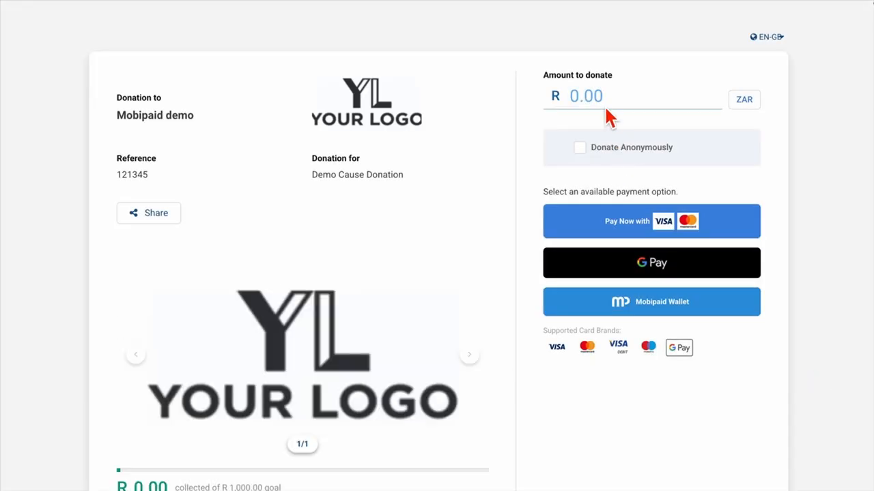
Step: Enter a R 1,000.00 donation amount and proceed to card payment
{"action": "left_click", "coordinate": [604, 104]}
{"action": "type", "text": "1000"}
{"action": "left_click", "coordinate": [647, 228]}
Step: Fill in the donor's phone number and e-mail, city Berlin and country Germany, then continue
{"action": "left_click", "coordinate": [484, 202]}
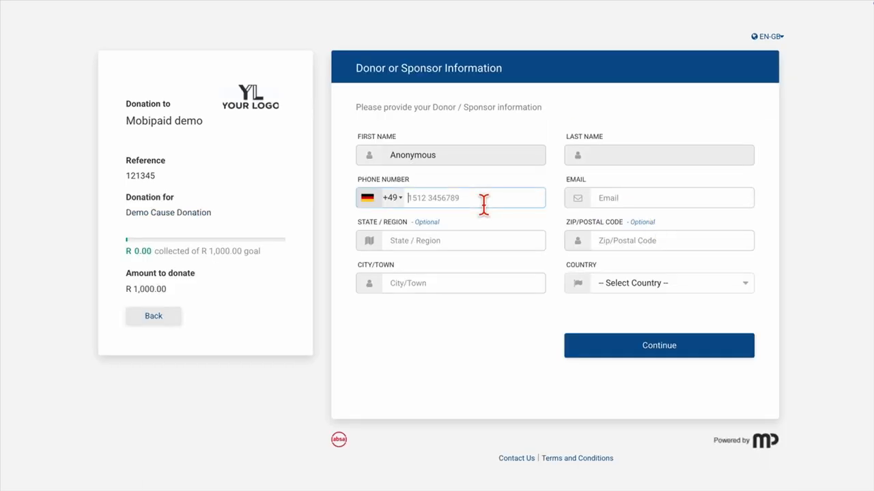
{"action": "left_click", "coordinate": [629, 202]}
{"action": "left_click", "coordinate": [628, 222]}
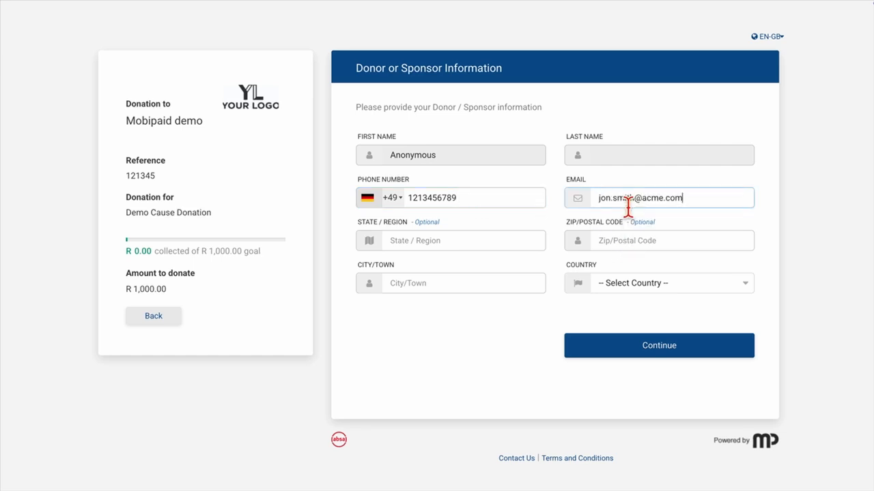
{"action": "left_click", "coordinate": [475, 289]}
{"action": "type", "text": "Berlin"}
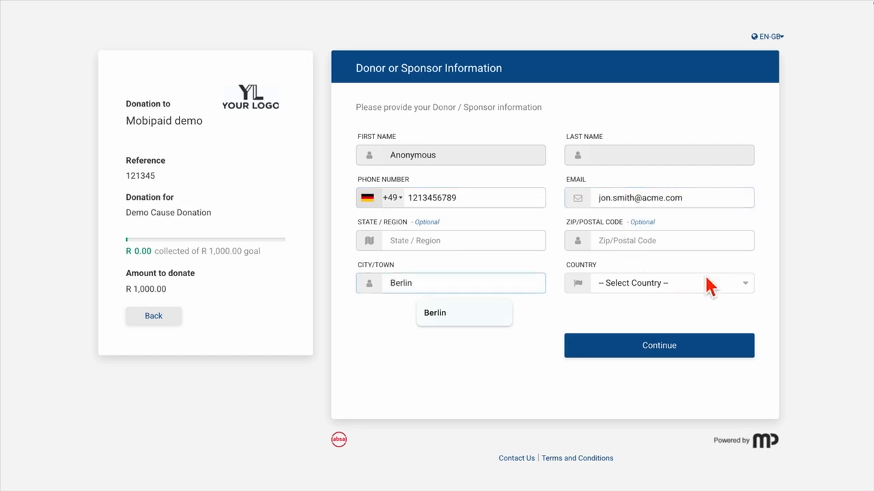
{"action": "left_click", "coordinate": [707, 280]}
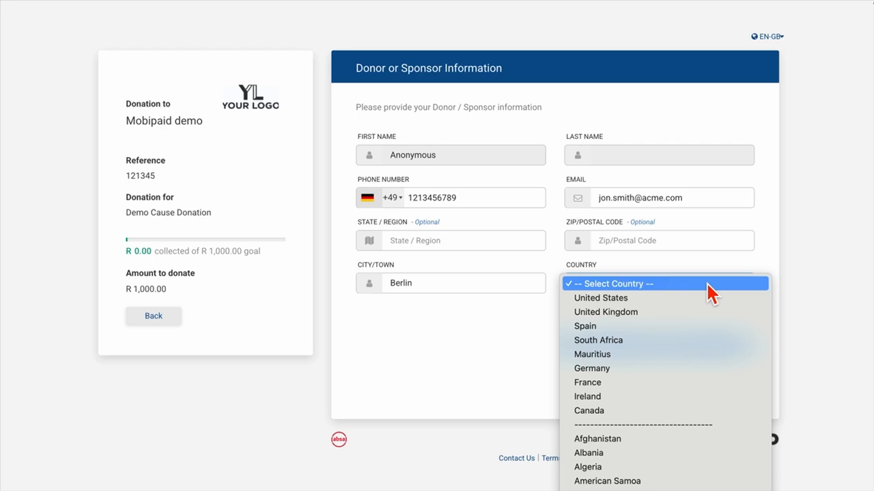
{"action": "left_click", "coordinate": [673, 368]}
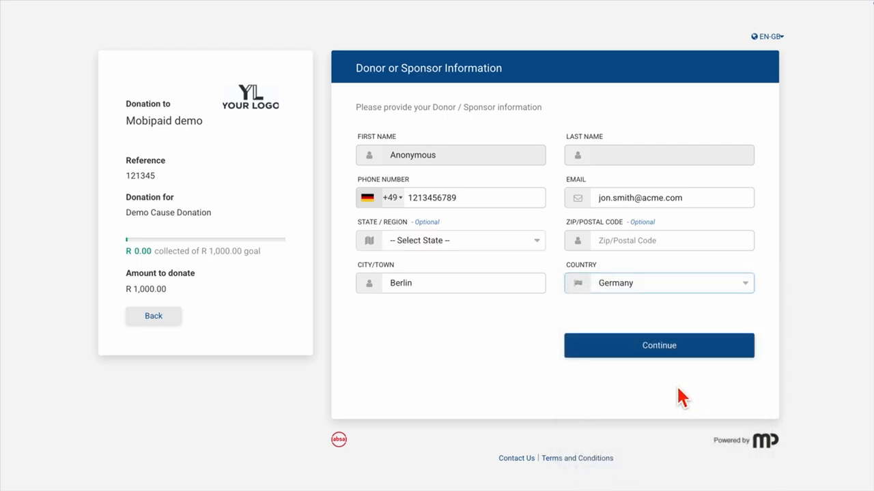
{"action": "left_click", "coordinate": [671, 350]}
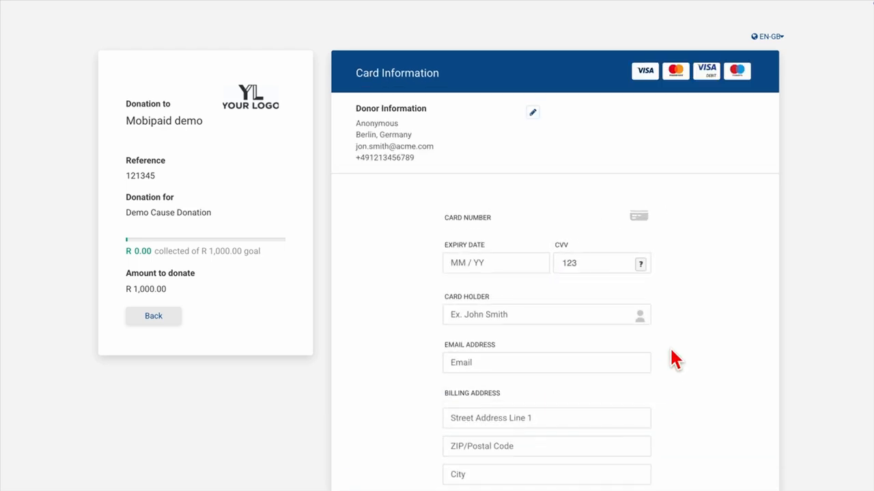
Step: Enter the card number, security code, cardholder name, e-mail and street address
{"action": "left_click", "coordinate": [503, 239]}
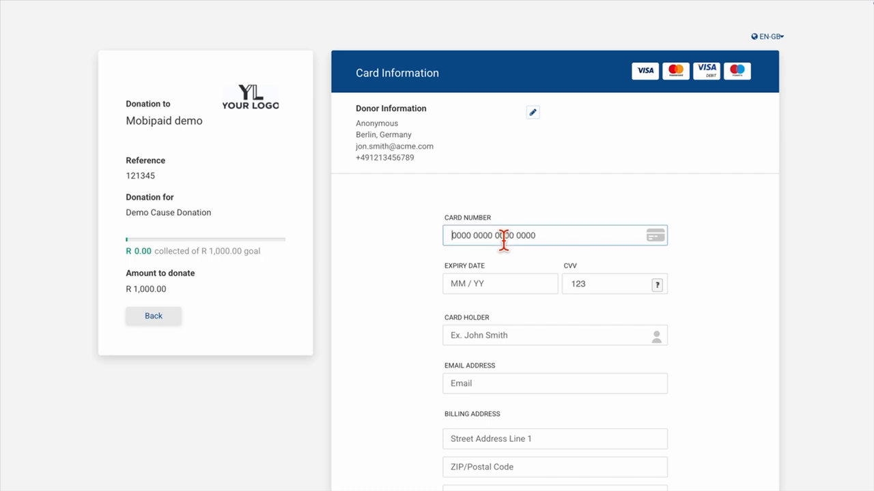
{"action": "key", "text": "Tab"}
{"action": "type", "text": "123"}
{"action": "key", "text": "Tab"}
{"action": "type", "text": "Jon Smith"}
{"action": "key", "text": "Tab"}
{"action": "type", "text": "jon.smith@acme.com"}
{"action": "key", "text": "Tab"}
{"action": "type", "text": "STreet 11"}
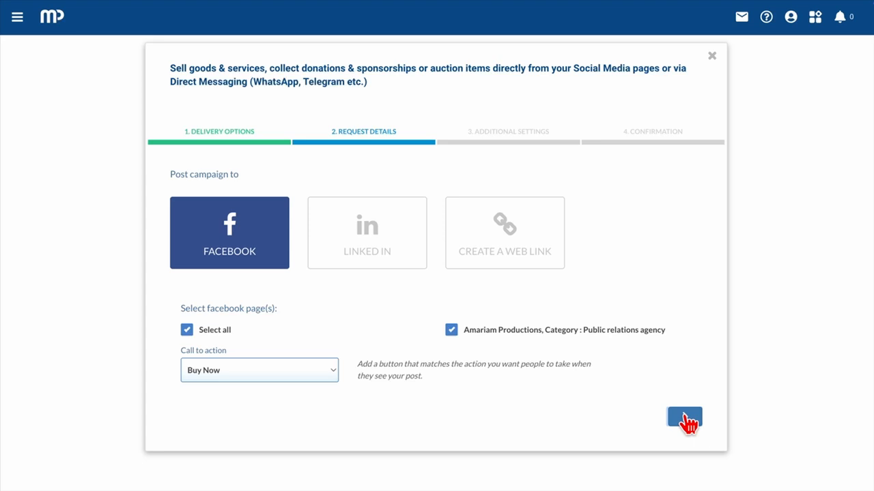
Step: Continue to the request details and leave the listing with no expiration date
{"action": "left_click", "coordinate": [684, 418]}
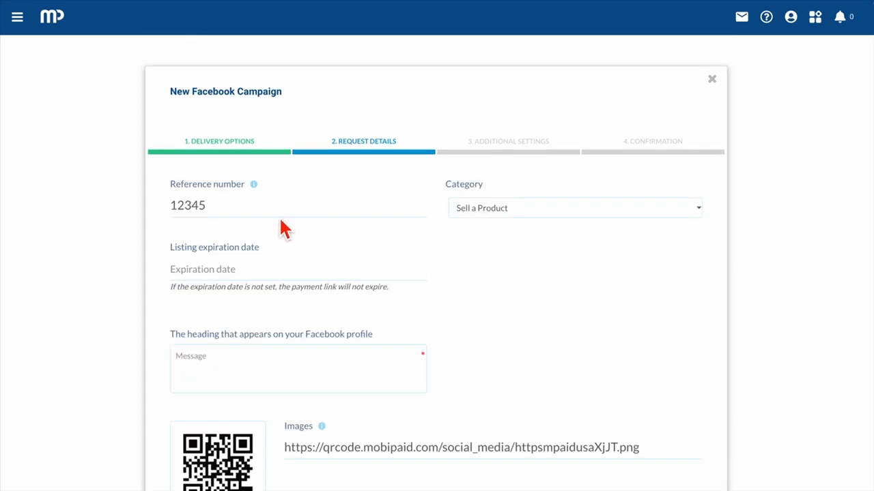
{"action": "left_click", "coordinate": [252, 272]}
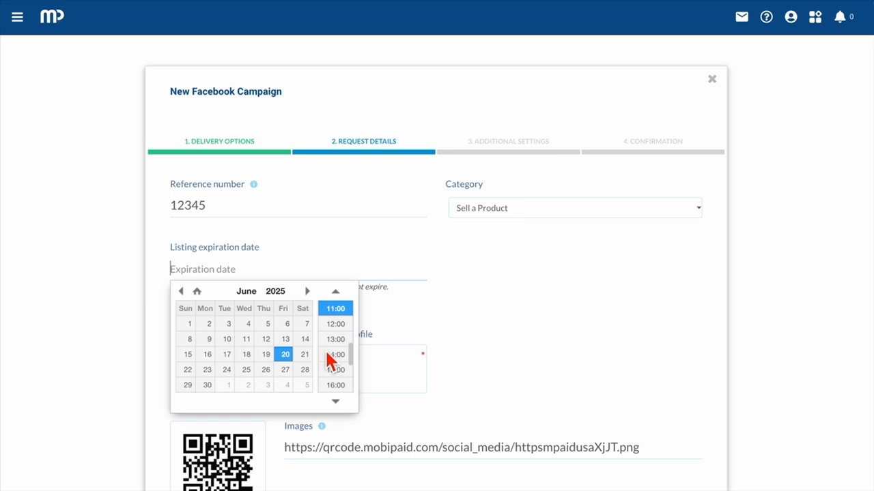
{"action": "left_click", "coordinate": [282, 281]}
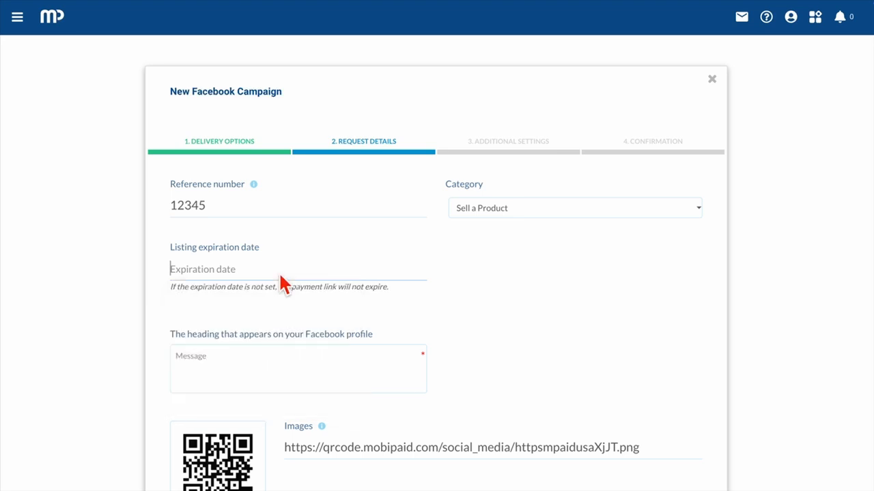
{"action": "scroll", "coordinate": [279, 282], "scroll_direction": "down", "scroll_amount": 1}
Step: Enter 'Post Heading' as the post message and paste the end-grain wood plugs image URL
{"action": "left_click", "coordinate": [247, 293]}
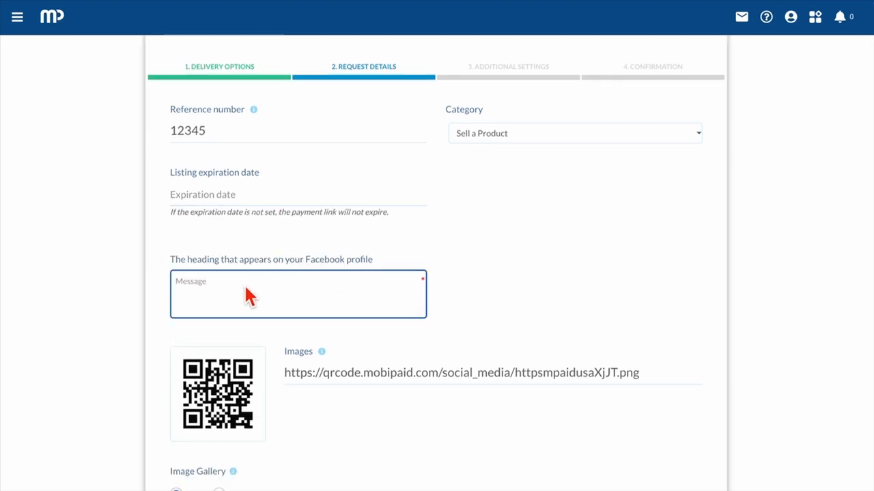
{"action": "type", "text": "Post Heading"}
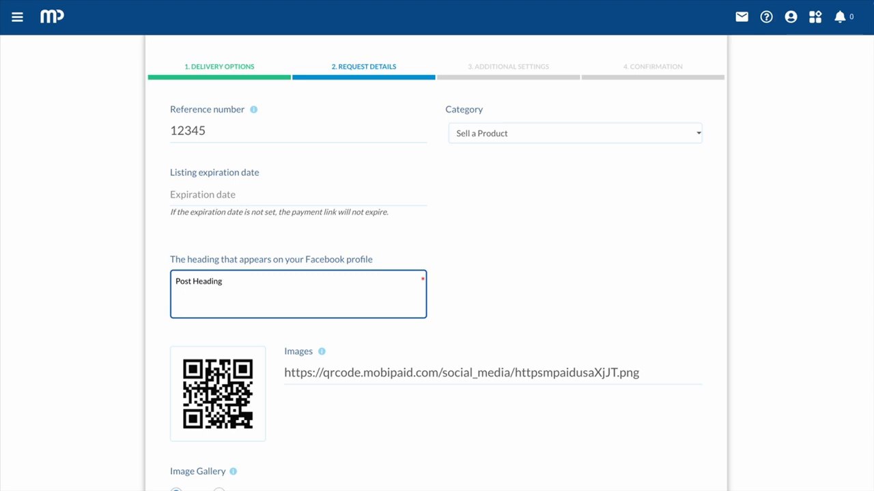
{"action": "scroll", "coordinate": [468, 249], "scroll_direction": "down", "scroll_amount": 2}
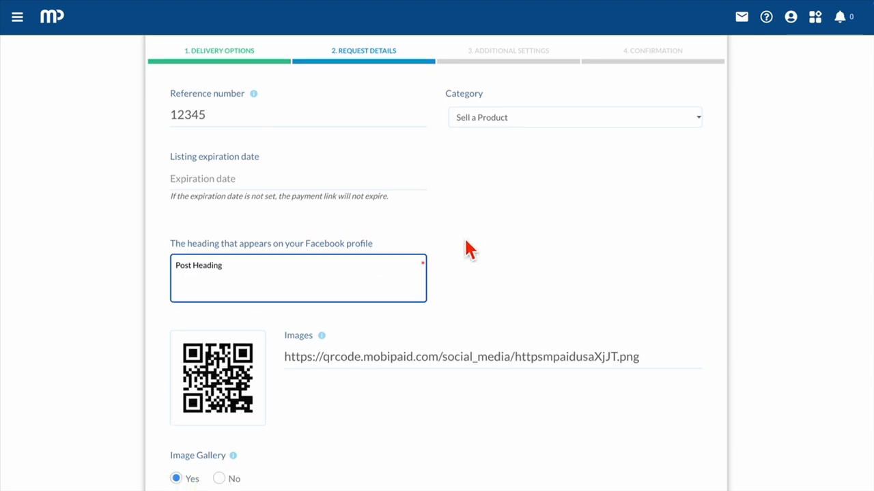
{"action": "left_click", "coordinate": [653, 261]}
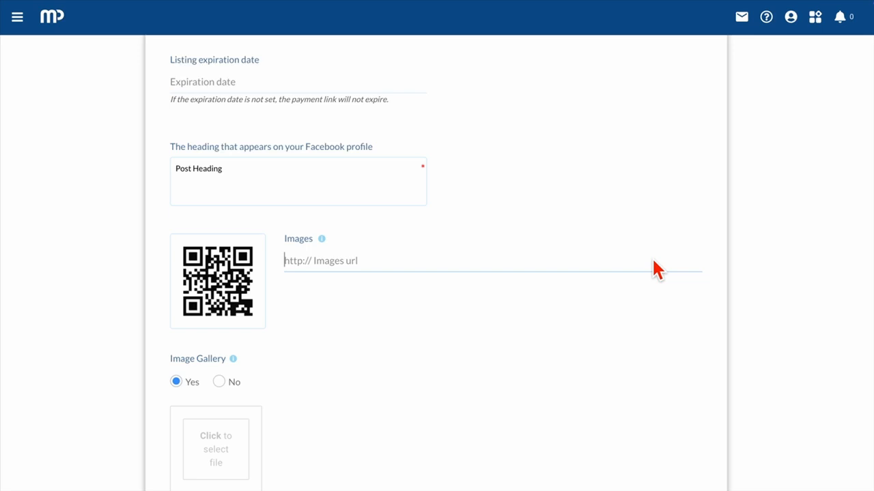
{"action": "type", "text": "https://www.widgetco.com/cdn/shop/files/end-grain-wood-plugs.jpg"}
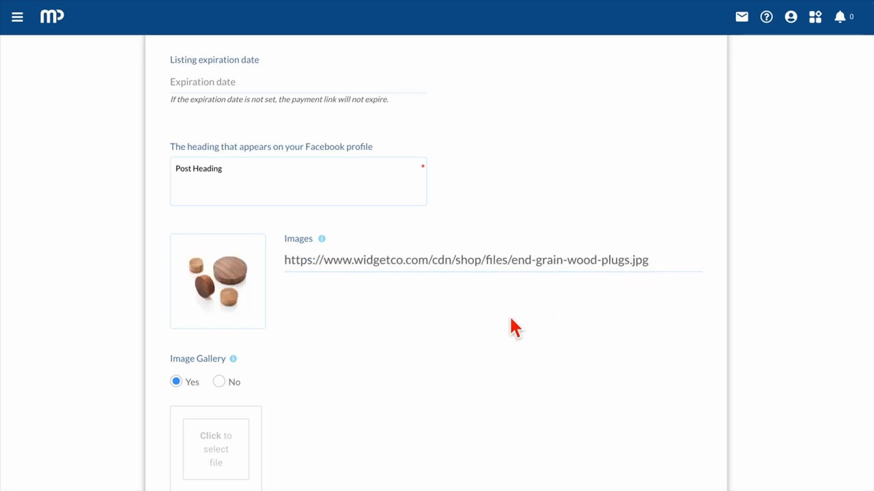
{"action": "scroll", "coordinate": [514, 328], "scroll_direction": "down", "scroll_amount": 2}
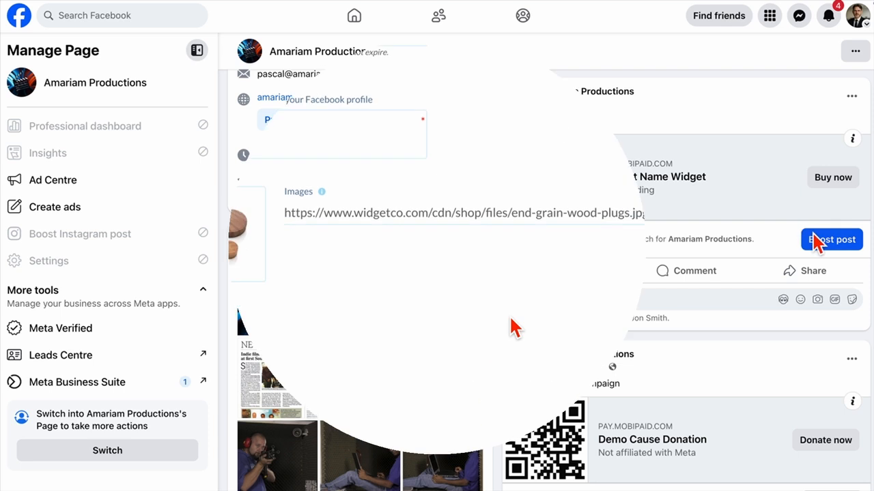
{"action": "scroll", "coordinate": [511, 325], "scroll_direction": "down", "scroll_amount": 1}
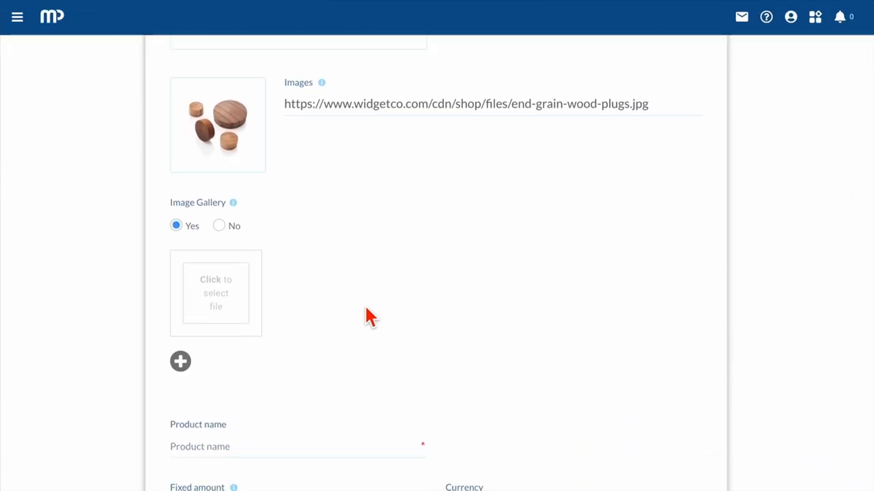
Step: Add Pictures 4, 2 and 5 from the Widgets folder to the image gallery
{"action": "left_click", "coordinate": [219, 307]}
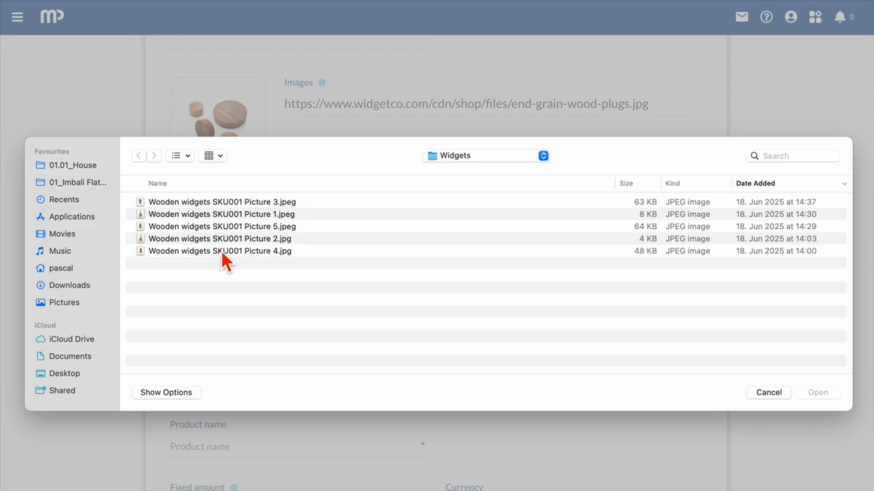
{"action": "double_click", "coordinate": [220, 249]}
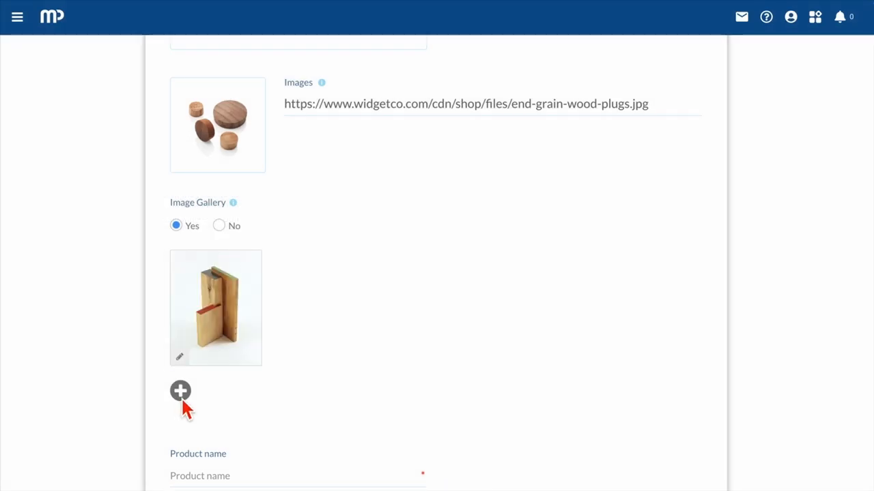
{"action": "left_click", "coordinate": [182, 399]}
{"action": "left_click", "coordinate": [262, 240]}
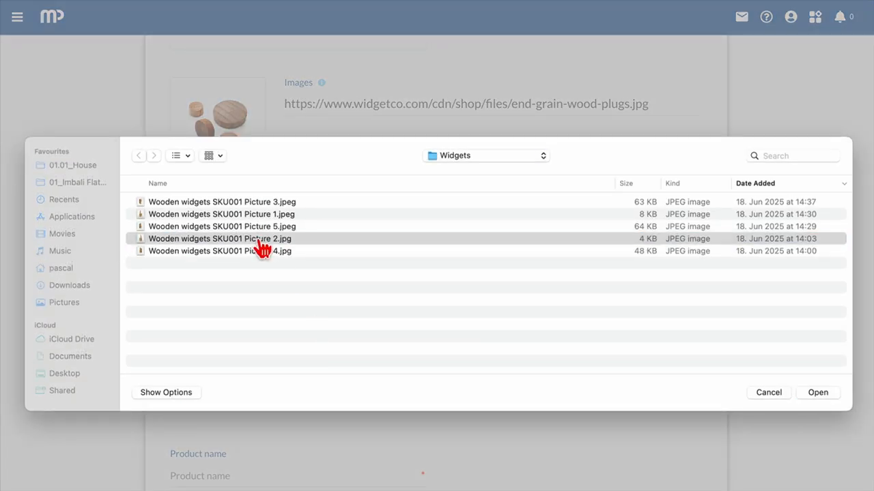
{"action": "double_click", "coordinate": [262, 242]}
{"action": "left_click", "coordinate": [181, 393]}
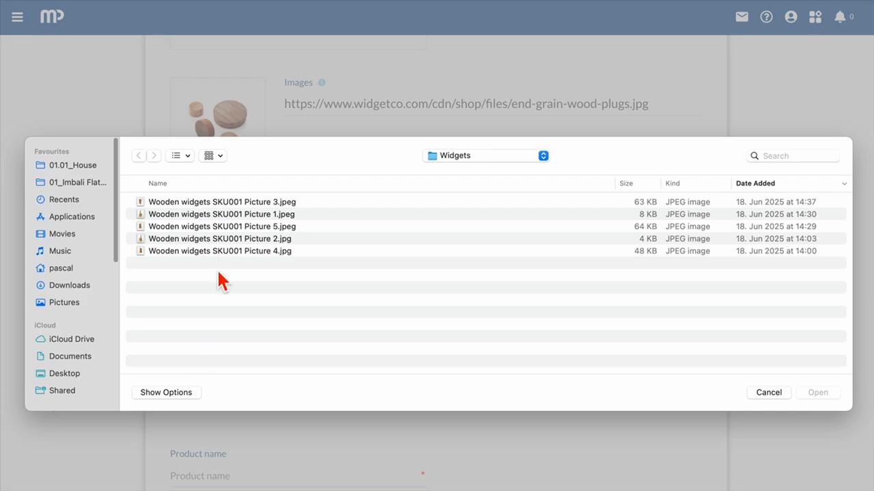
{"action": "double_click", "coordinate": [222, 228]}
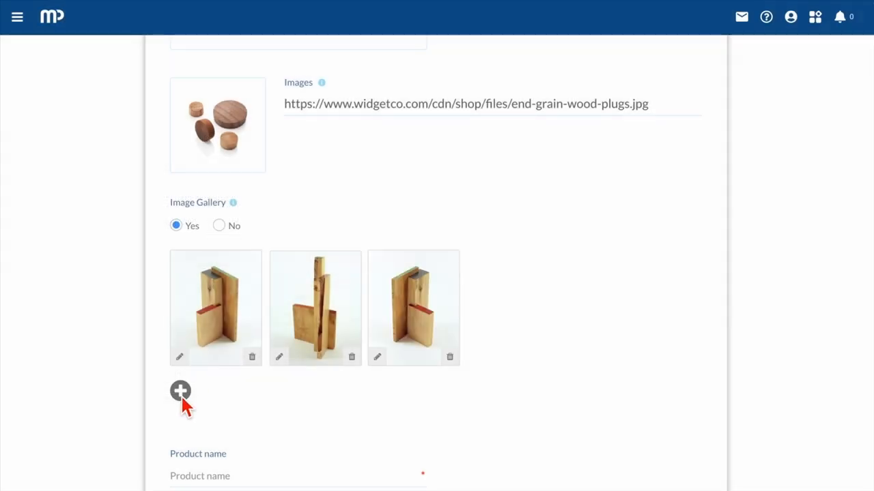
Step: Add Pictures 1 and 3 to the gallery and start the product name 'Product name Widget'
{"action": "left_click", "coordinate": [180, 394]}
{"action": "left_click", "coordinate": [215, 216]}
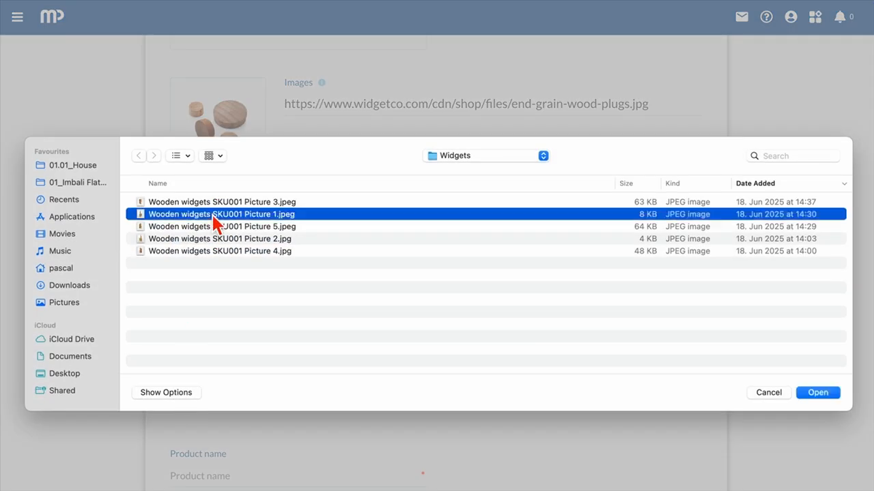
{"action": "double_click", "coordinate": [214, 216]}
{"action": "left_click", "coordinate": [180, 393]}
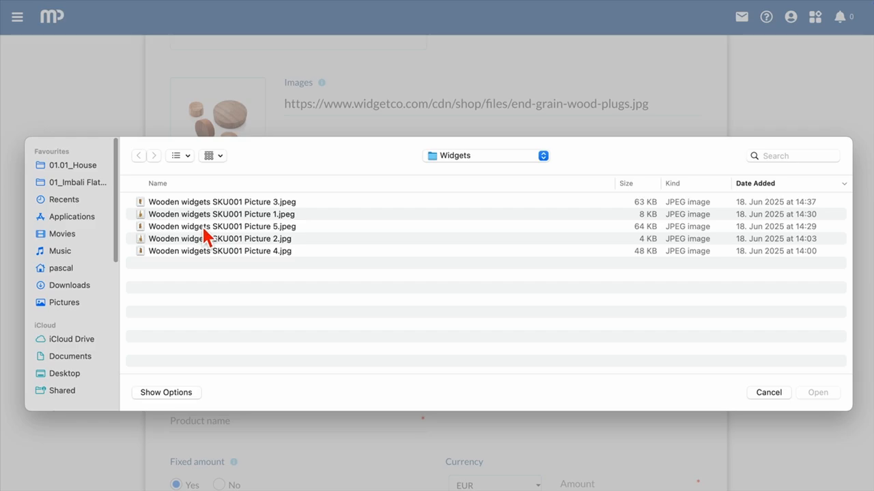
{"action": "left_click", "coordinate": [204, 199]}
{"action": "double_click", "coordinate": [205, 199]}
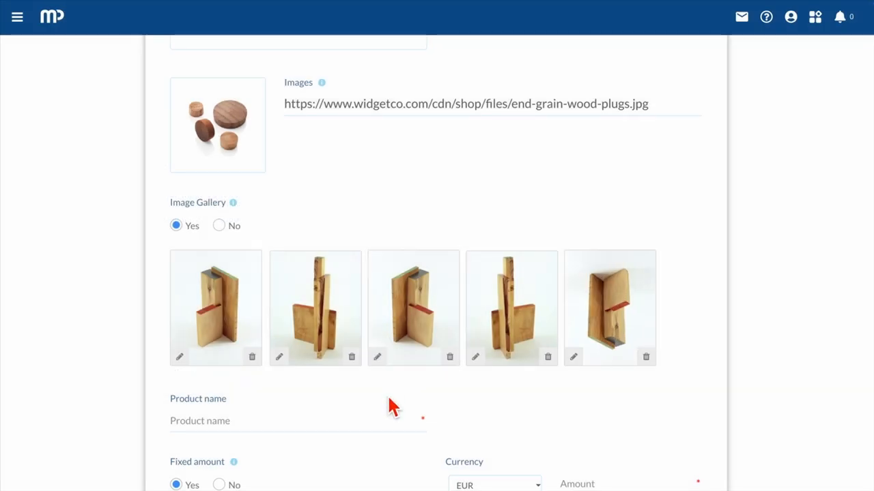
{"action": "scroll", "coordinate": [388, 399], "scroll_direction": "down", "scroll_amount": 3}
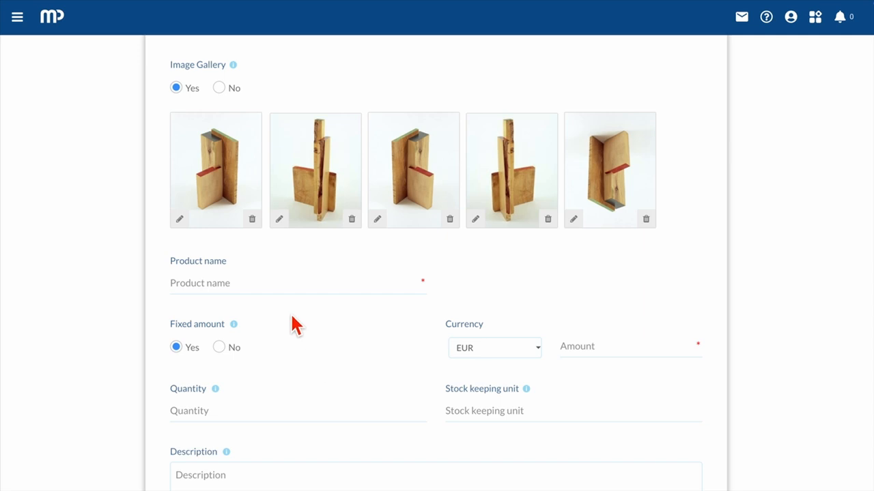
{"action": "left_click", "coordinate": [285, 295]}
{"action": "type", "text": "Product name Widget"}
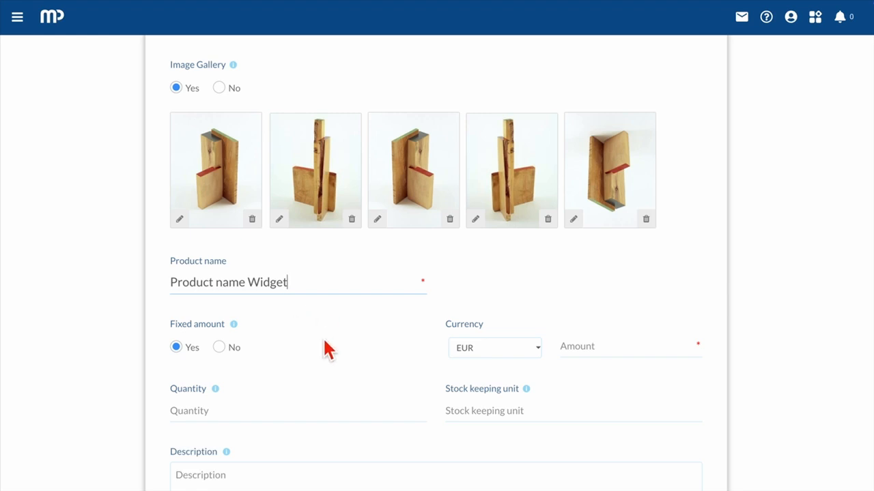
Step: Set the price to 10 EUR, quantity 1000, SKU to SKU001, and add a description
{"action": "left_click", "coordinate": [590, 353]}
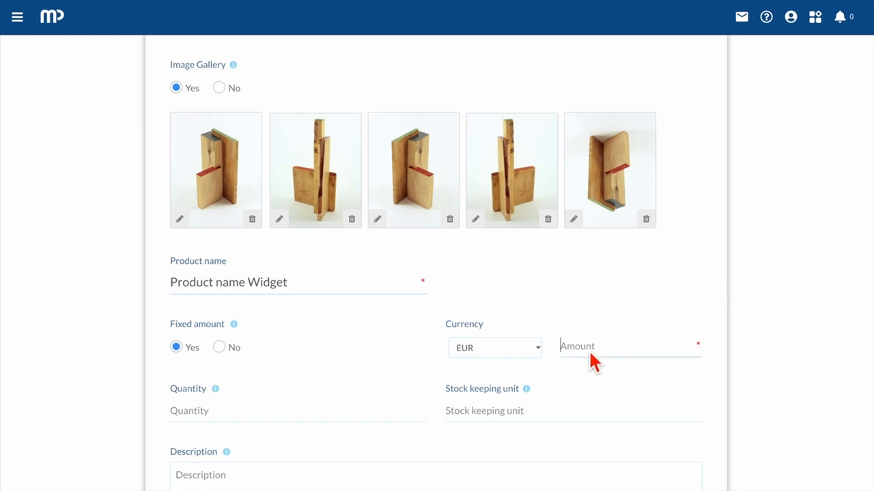
{"action": "type", "text": "10"}
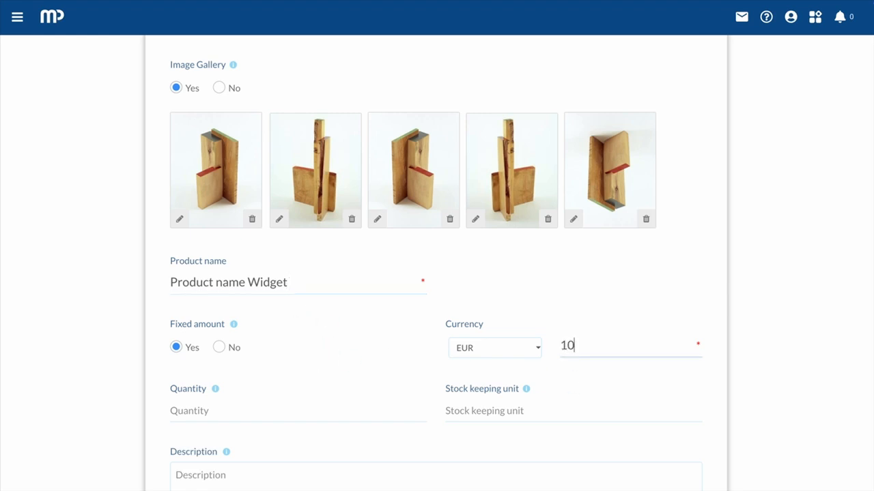
{"action": "left_click", "coordinate": [232, 423]}
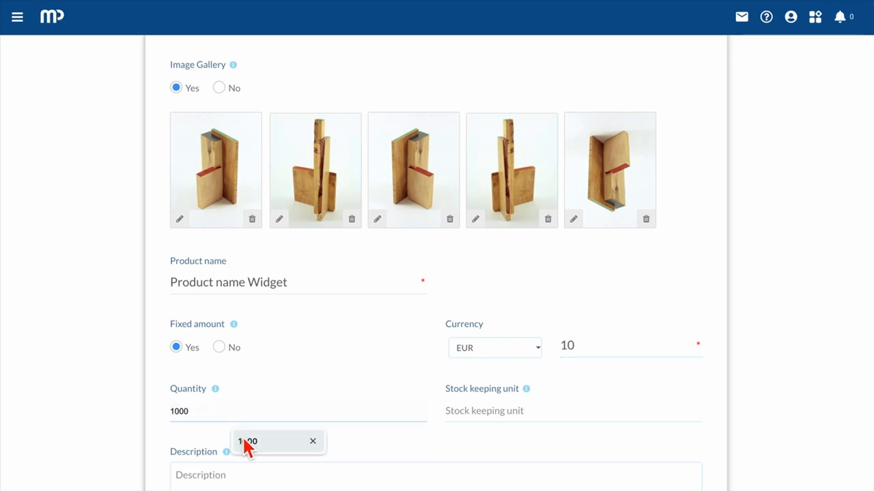
{"action": "left_click", "coordinate": [246, 442]}
{"action": "left_click", "coordinate": [517, 417]}
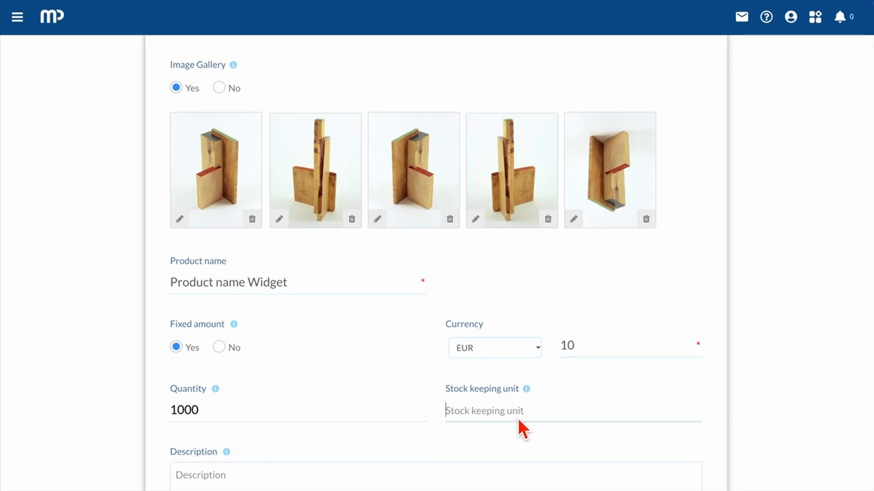
{"action": "type", "text": "SKU"}
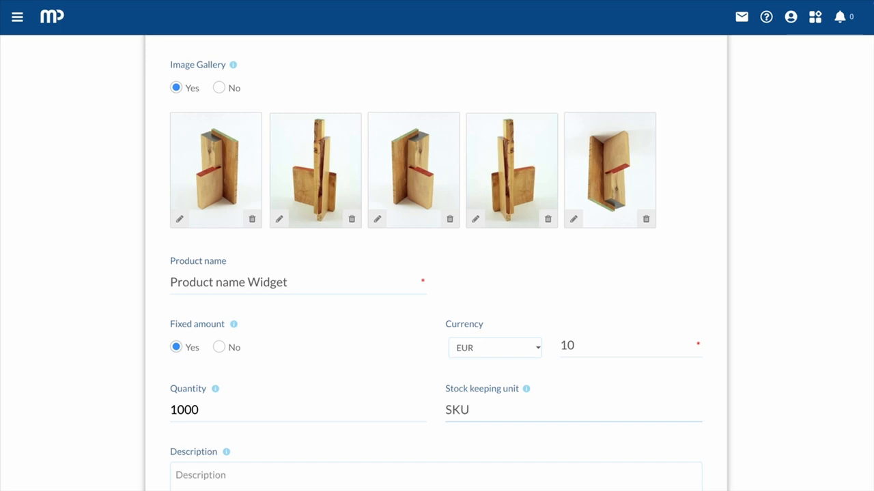
{"action": "type", "text": "001"}
{"action": "scroll", "coordinate": [517, 417], "scroll_direction": "down", "scroll_amount": 5}
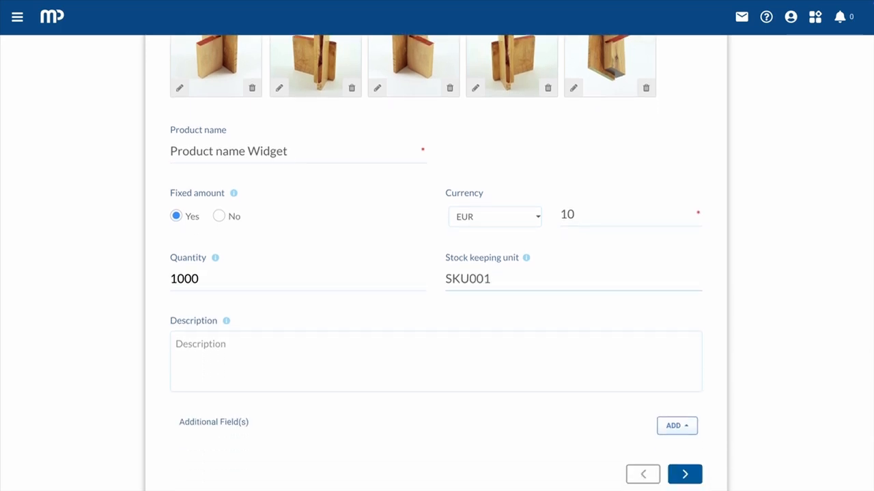
{"action": "left_click", "coordinate": [320, 323]}
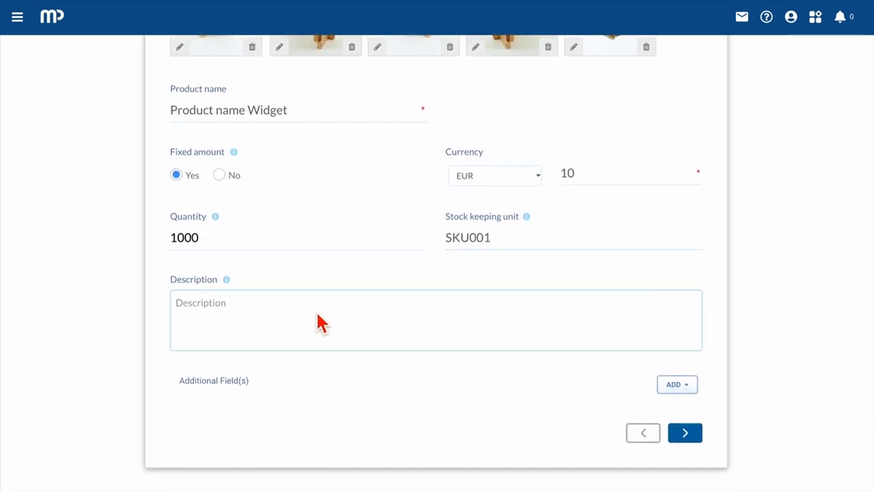
{"action": "type", "text": "Description here"}
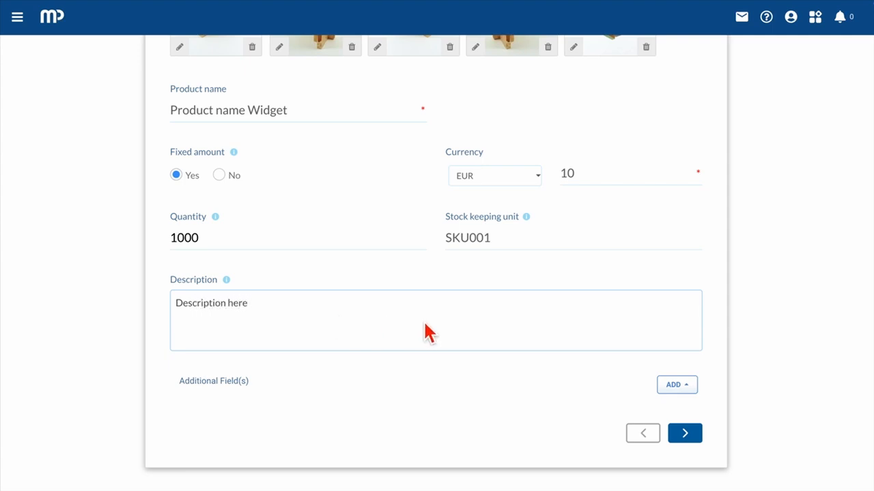
Step: Add a Dropdown extra field named Shoe Size with options 7,8,9
{"action": "left_click", "coordinate": [678, 387]}
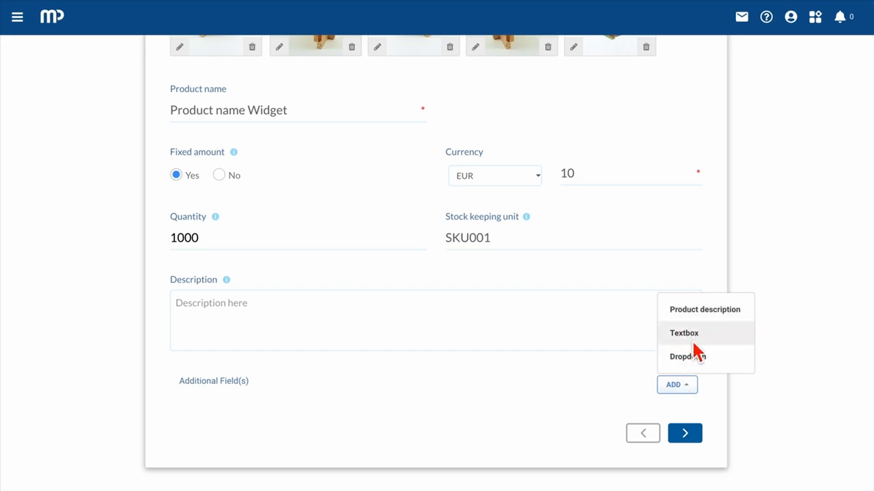
{"action": "left_click", "coordinate": [696, 365]}
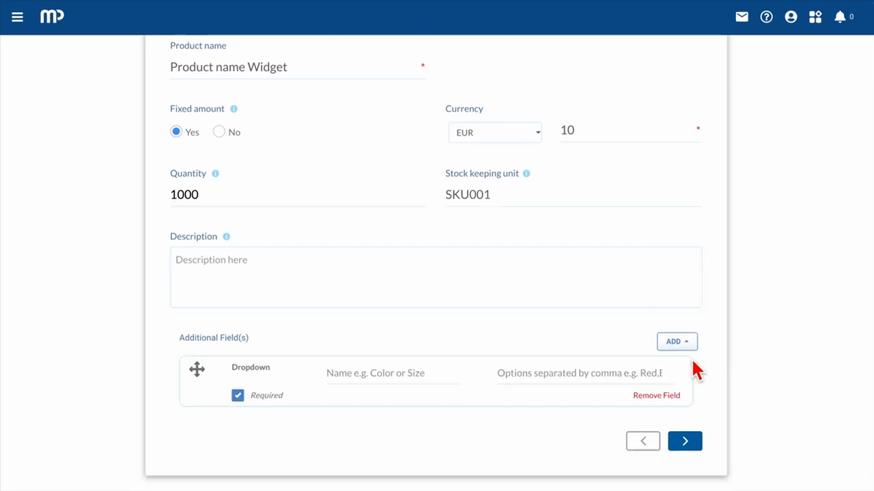
{"action": "left_click", "coordinate": [381, 362]}
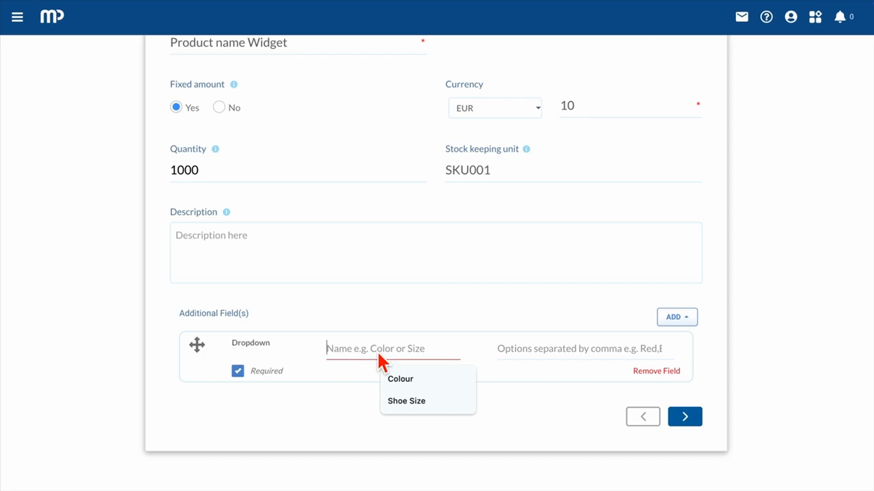
{"action": "left_click", "coordinate": [406, 399]}
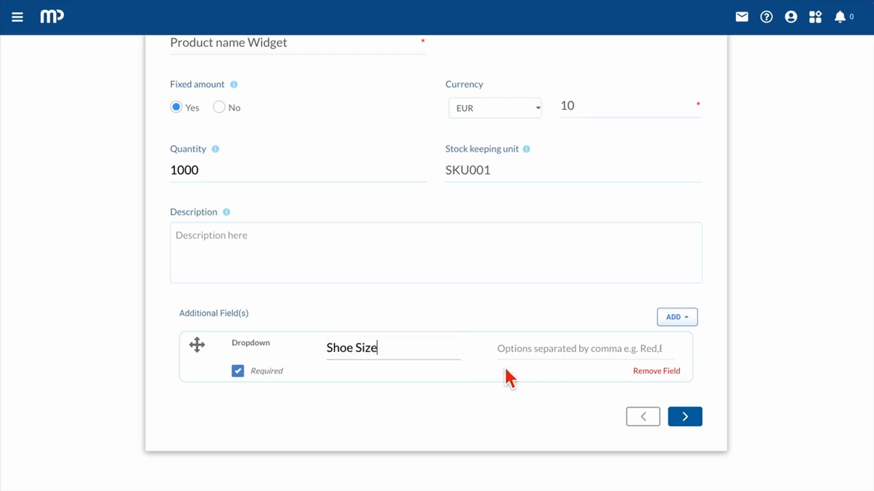
{"action": "left_click", "coordinate": [544, 356]}
{"action": "left_click", "coordinate": [579, 402]}
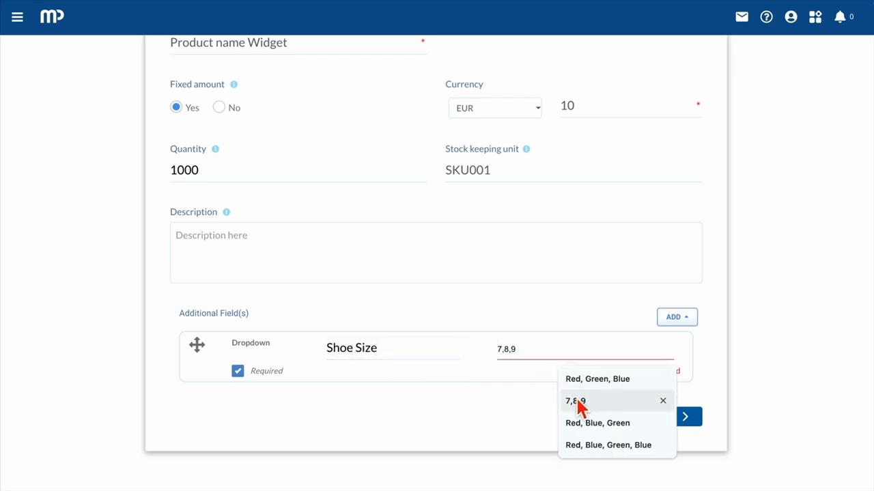
Step: Move through Additional Settings to Confirmation and submit the EUR 10.00 Widget campaign
{"action": "left_click", "coordinate": [696, 418]}
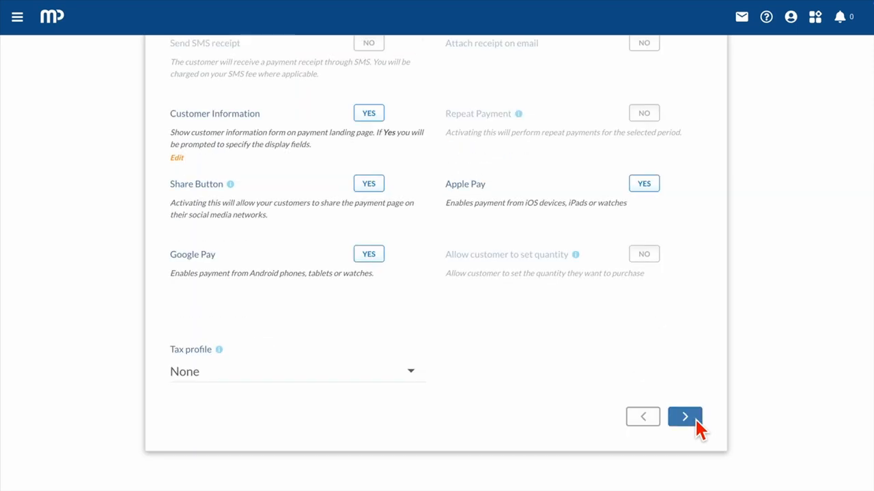
{"action": "scroll", "coordinate": [680, 380], "scroll_direction": "up", "scroll_amount": 3}
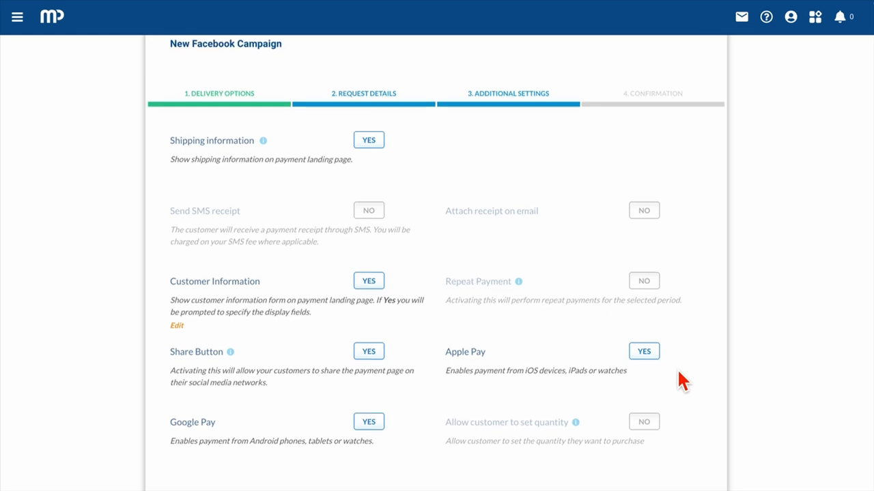
{"action": "scroll", "coordinate": [680, 380], "scroll_direction": "down", "scroll_amount": 3}
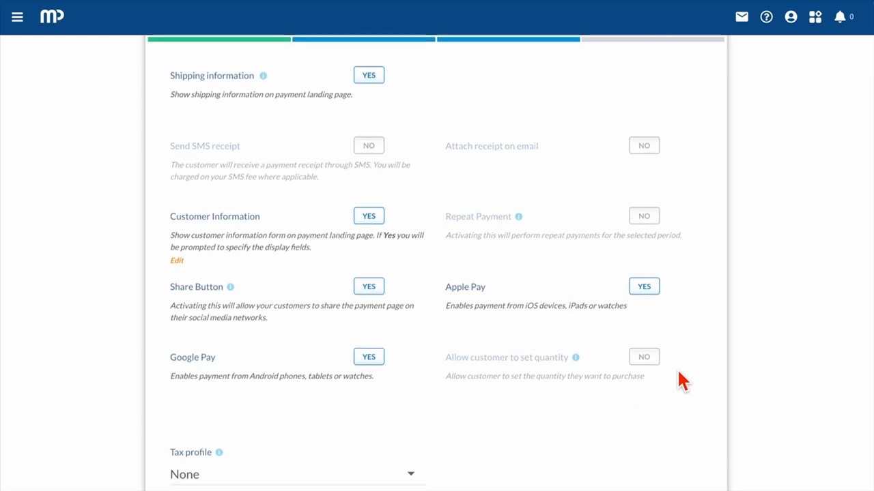
{"action": "left_click", "coordinate": [689, 428]}
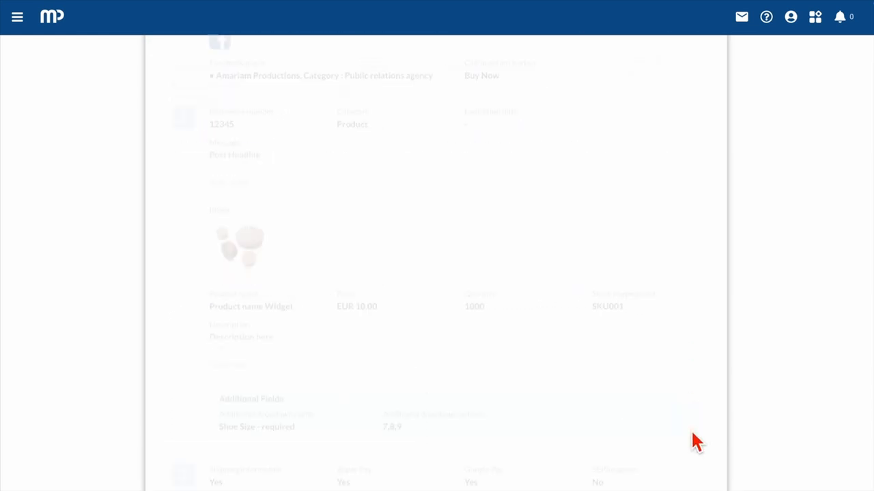
{"action": "scroll", "coordinate": [526, 189], "scroll_direction": "up", "scroll_amount": 2}
{"action": "scroll", "coordinate": [526, 189], "scroll_direction": "down", "scroll_amount": 5}
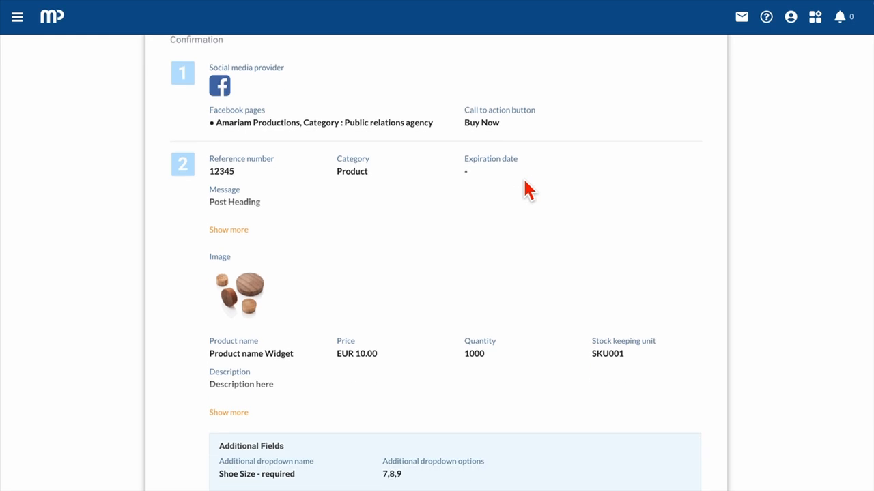
{"action": "left_click", "coordinate": [665, 458]}
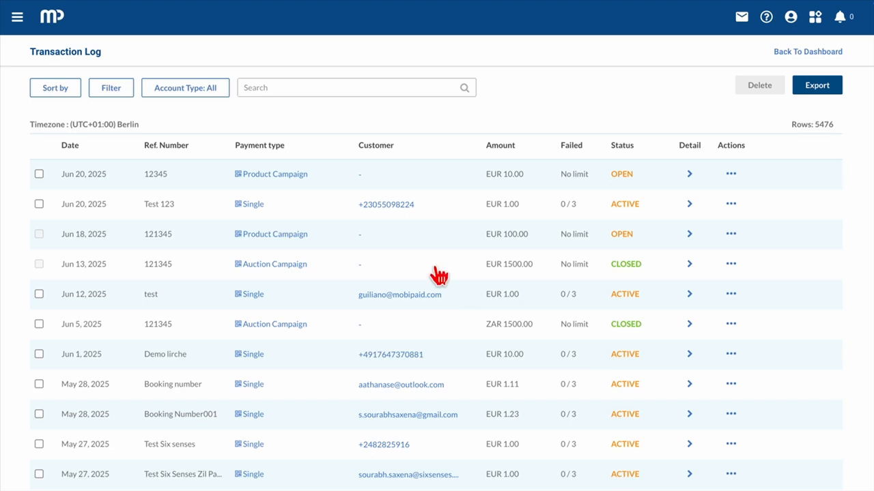
Step: Show the Widget campaign's payment link, set category Sell a Service, then Buy now from the Facebook post
{"action": "left_click", "coordinate": [275, 179]}
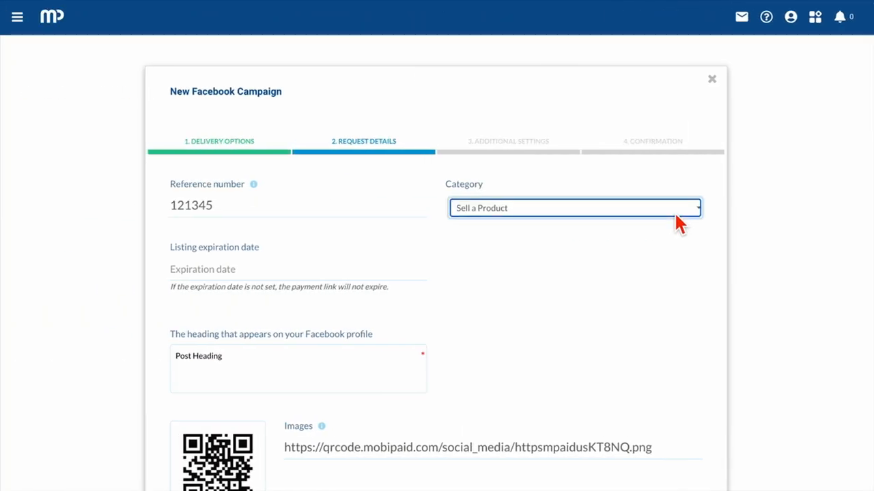
{"action": "left_click", "coordinate": [674, 210]}
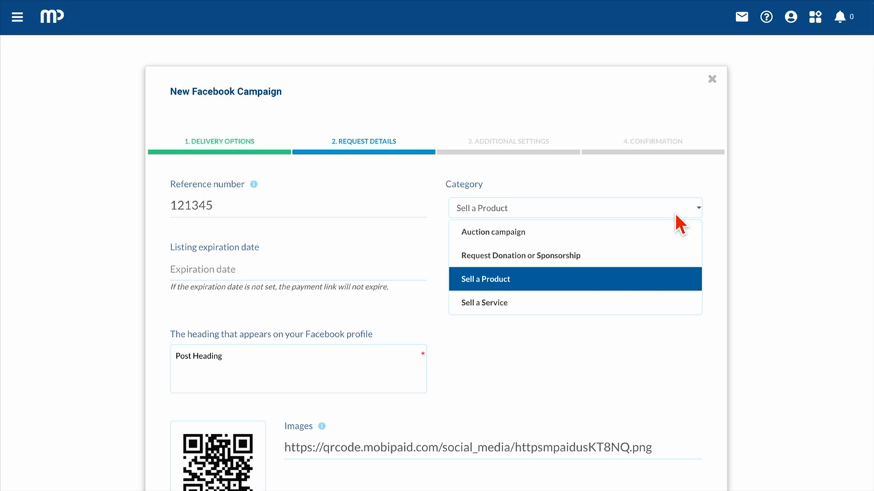
{"action": "left_click", "coordinate": [646, 310]}
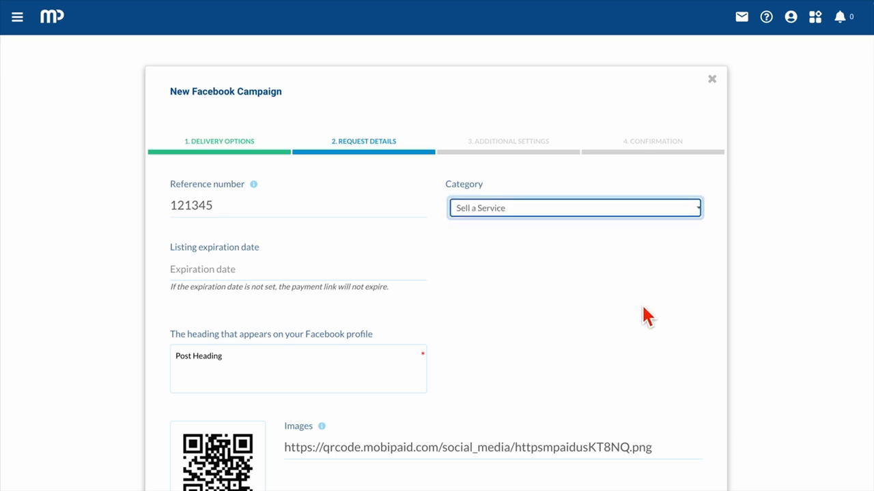
{"action": "scroll", "coordinate": [646, 315], "scroll_direction": "down", "scroll_amount": 7}
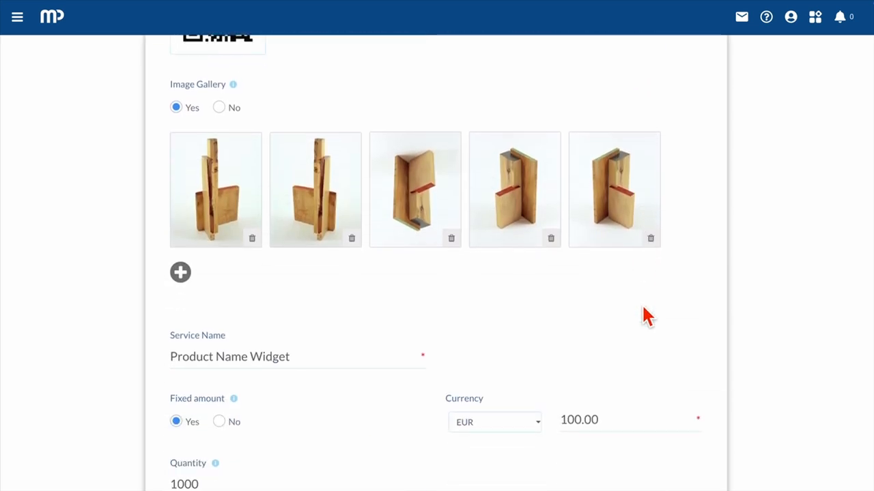
{"action": "scroll", "coordinate": [645, 315], "scroll_direction": "down", "scroll_amount": 3}
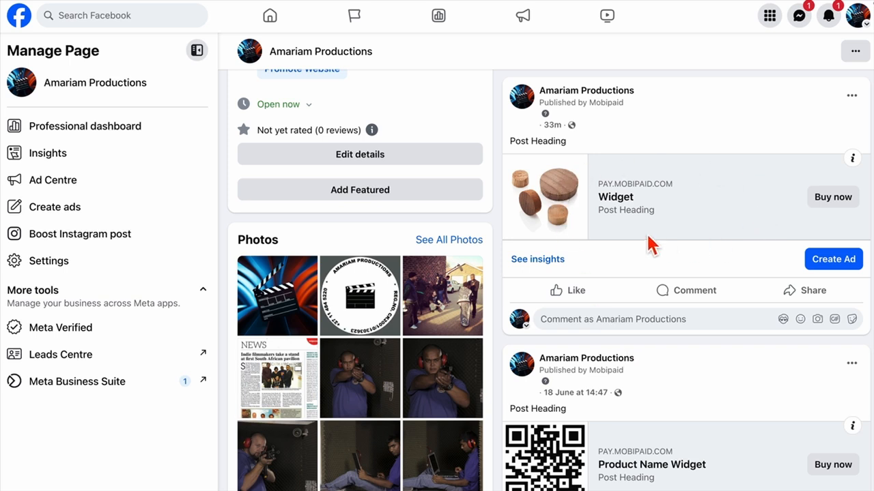
{"action": "left_click", "coordinate": [831, 202]}
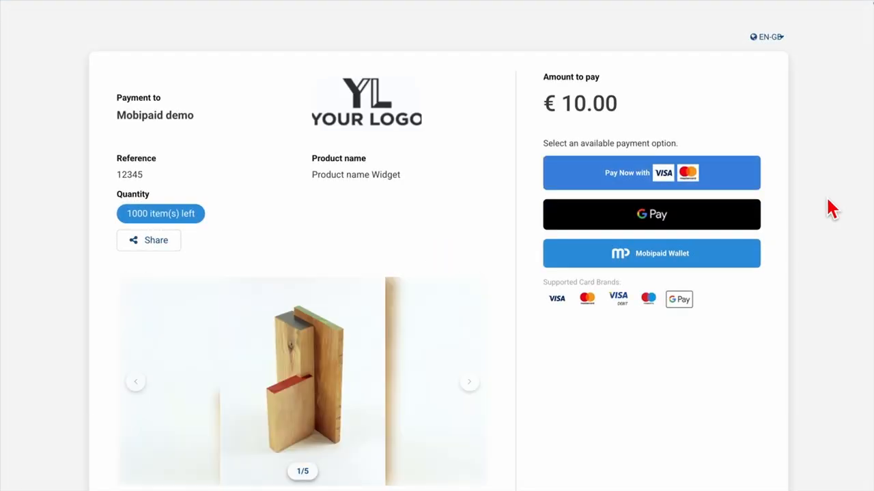
Step: Browse the product images, choose shoe size 7, and start the card payment
{"action": "scroll", "coordinate": [433, 336], "scroll_direction": "down", "scroll_amount": 3}
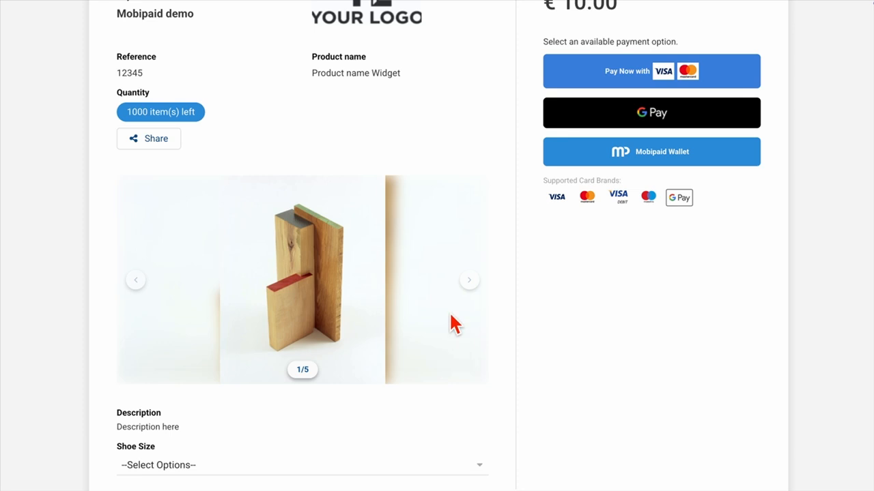
{"action": "left_click", "coordinate": [471, 282]}
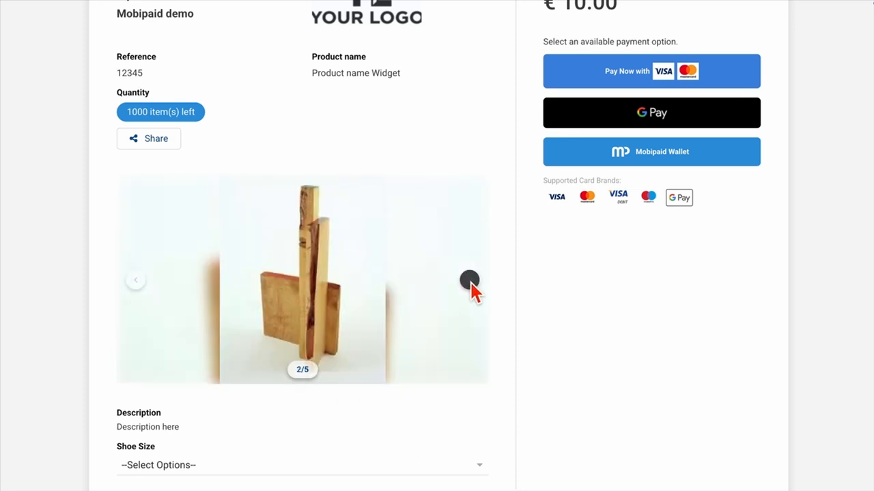
{"action": "left_click", "coordinate": [470, 283]}
{"action": "left_click", "coordinate": [135, 280]}
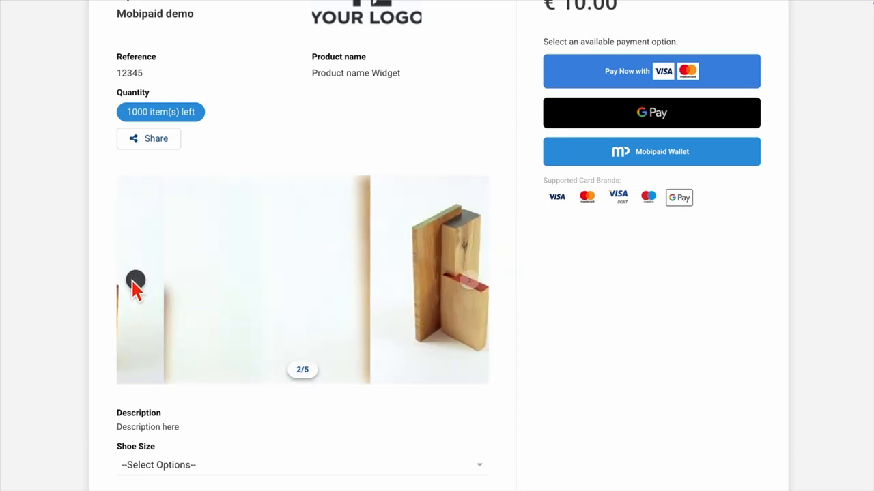
{"action": "scroll", "coordinate": [222, 324], "scroll_direction": "down", "scroll_amount": 2}
{"action": "left_click", "coordinate": [217, 414]}
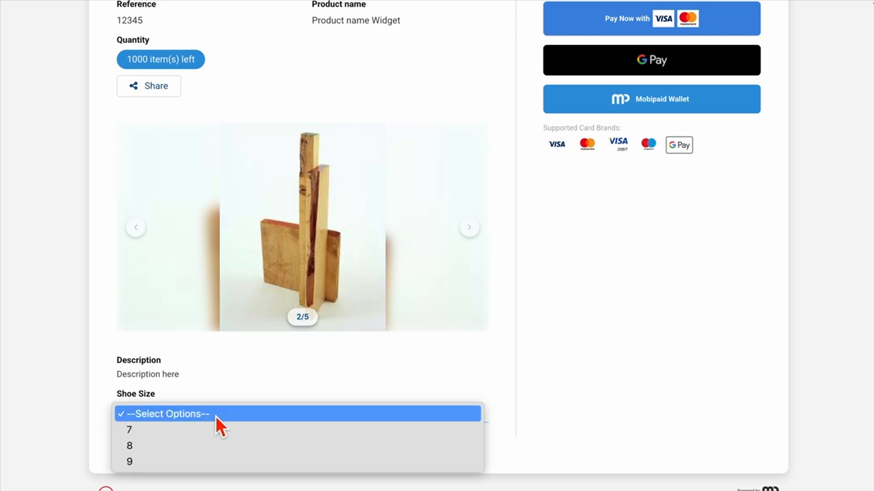
{"action": "left_click", "coordinate": [216, 430]}
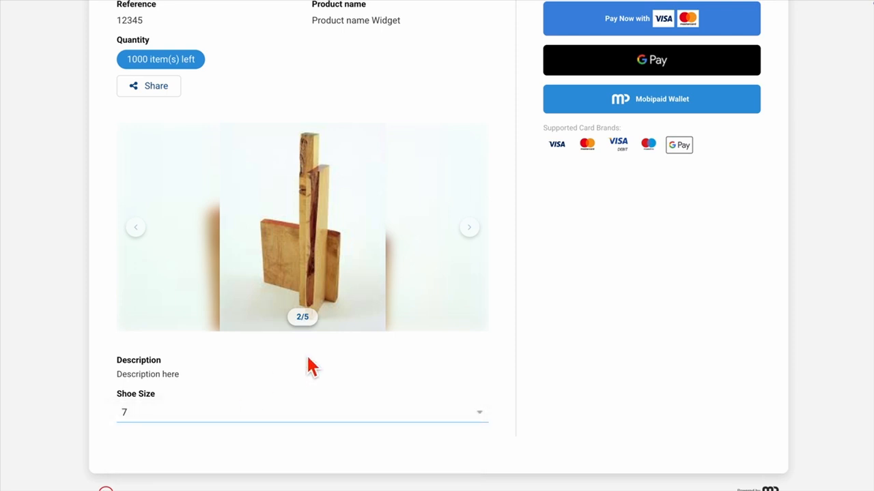
{"action": "scroll", "coordinate": [344, 355], "scroll_direction": "up", "scroll_amount": 3}
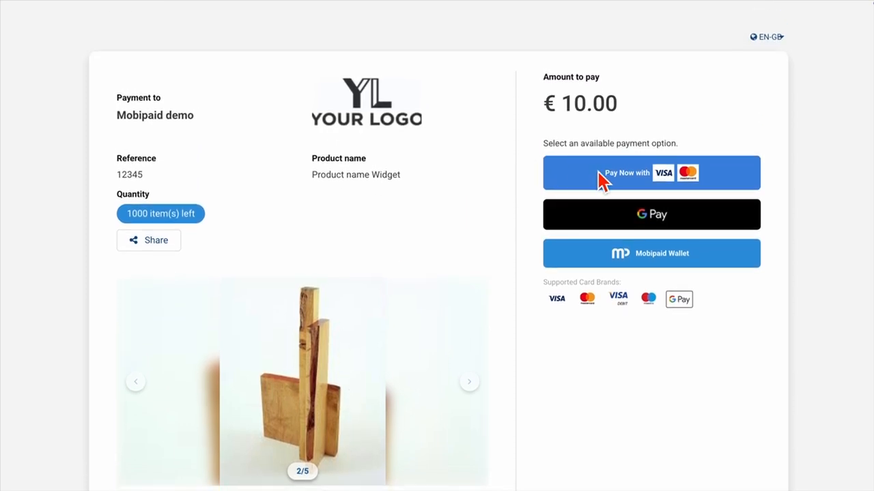
{"action": "left_click", "coordinate": [598, 171]}
Step: Enter the customer's first and last name, phone, e-mail, city Berlin and country Germany
{"action": "type", "text": "Jon"}
{"action": "left_click", "coordinate": [607, 156]}
{"action": "type", "text": "Smith"}
{"action": "left_click", "coordinate": [536, 204]}
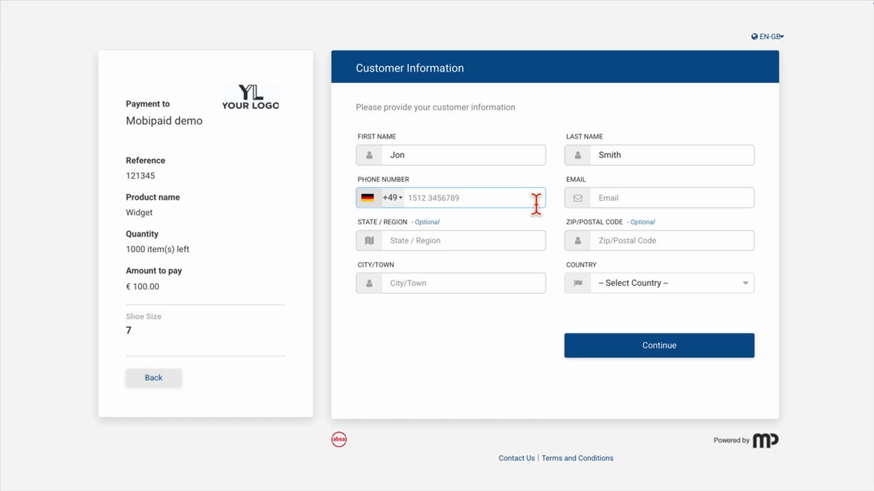
{"action": "type", "text": "123456789"}
{"action": "left_click", "coordinate": [676, 199]}
{"action": "type", "text": "jon.smith@acme.com"}
{"action": "left_click", "coordinate": [526, 283]}
{"action": "left_click", "coordinate": [471, 312]}
{"action": "left_click", "coordinate": [673, 283]}
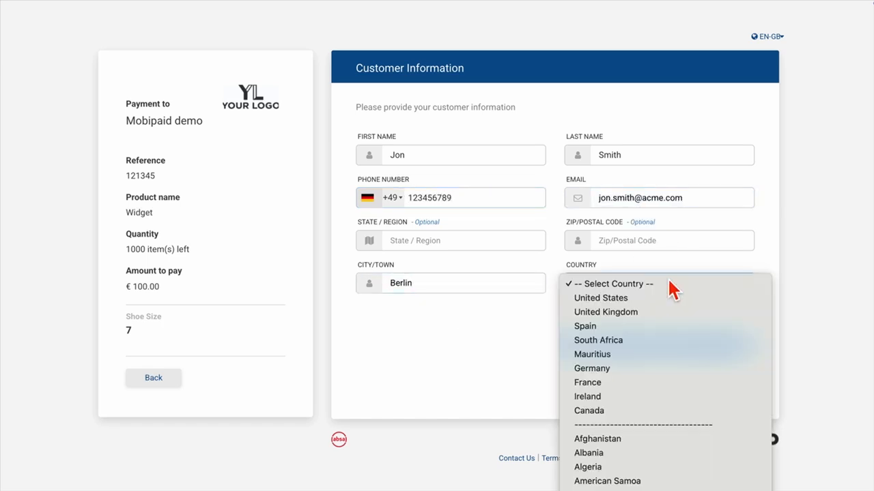
{"action": "left_click", "coordinate": [652, 369]}
{"action": "left_click", "coordinate": [656, 352]}
Step: Fill the shipping address line, state Berlin and ZIP code, then begin entering the card number
{"action": "left_click", "coordinate": [426, 240]}
{"action": "type", "text": "Street 11"}
{"action": "left_click", "coordinate": [488, 326]}
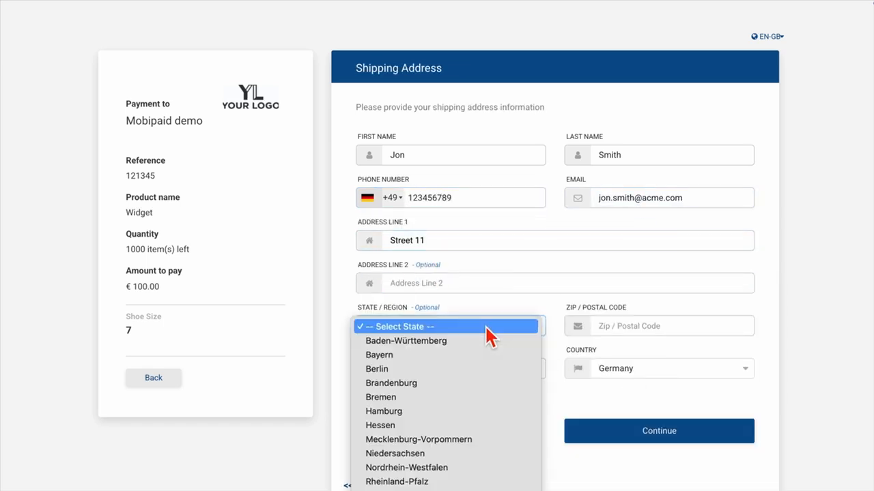
{"action": "left_click", "coordinate": [468, 368]}
{"action": "left_click", "coordinate": [635, 326]}
{"action": "type", "text": "12345"}
{"action": "left_click", "coordinate": [650, 435]}
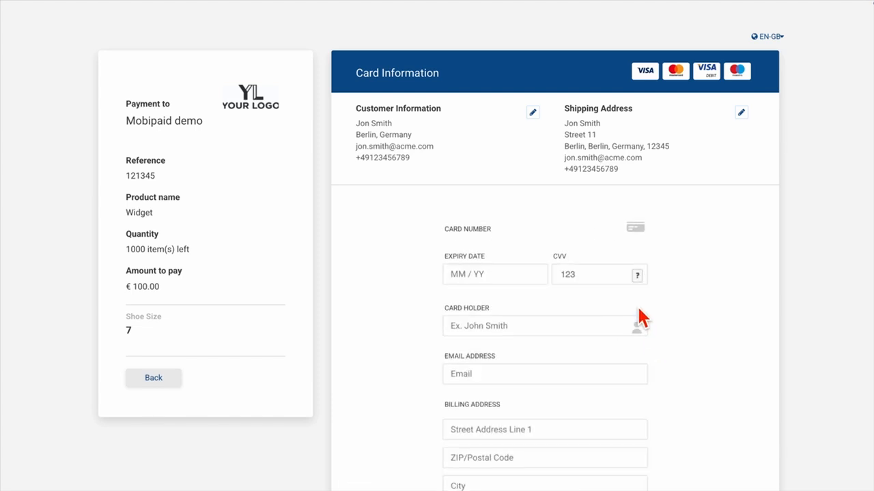
{"action": "left_click", "coordinate": [493, 255]}
{"action": "type", "text": "1"}
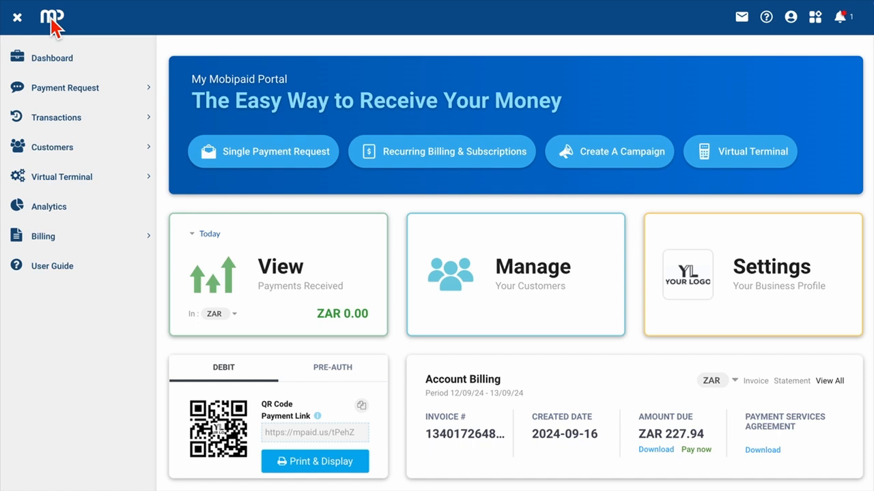
Step: View Payment History and the User Guide, then begin a support message with 'Hi'
{"action": "left_click", "coordinate": [62, 119]}
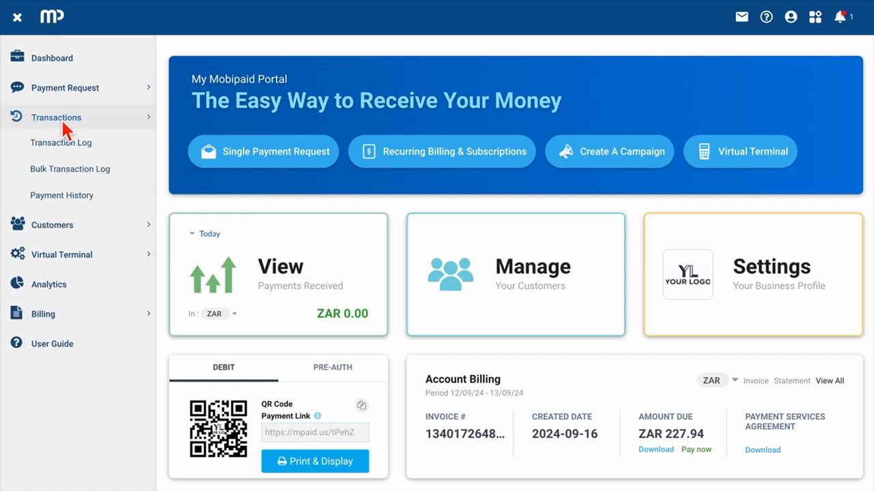
{"action": "left_click", "coordinate": [61, 198]}
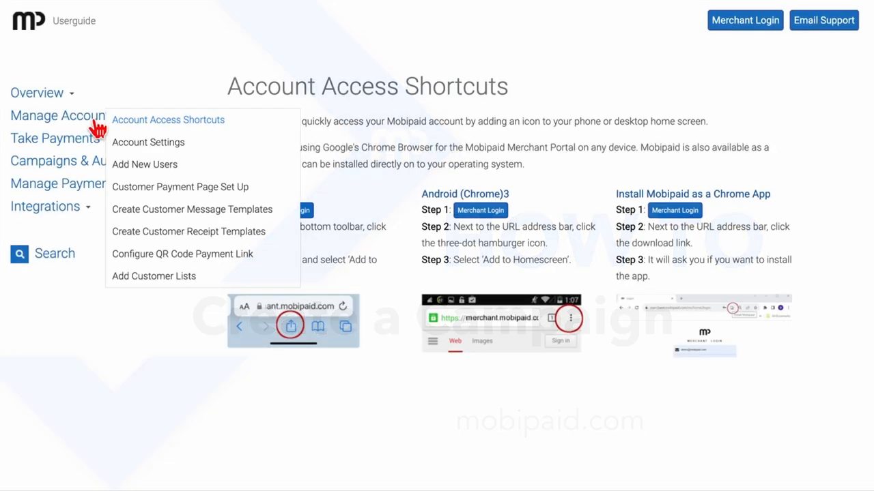
{"action": "left_click", "coordinate": [136, 152]}
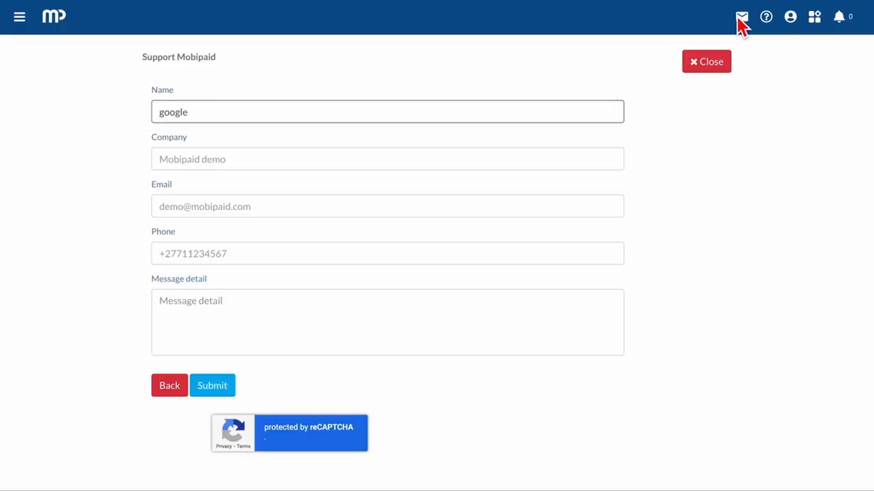
{"action": "left_click", "coordinate": [224, 326]}
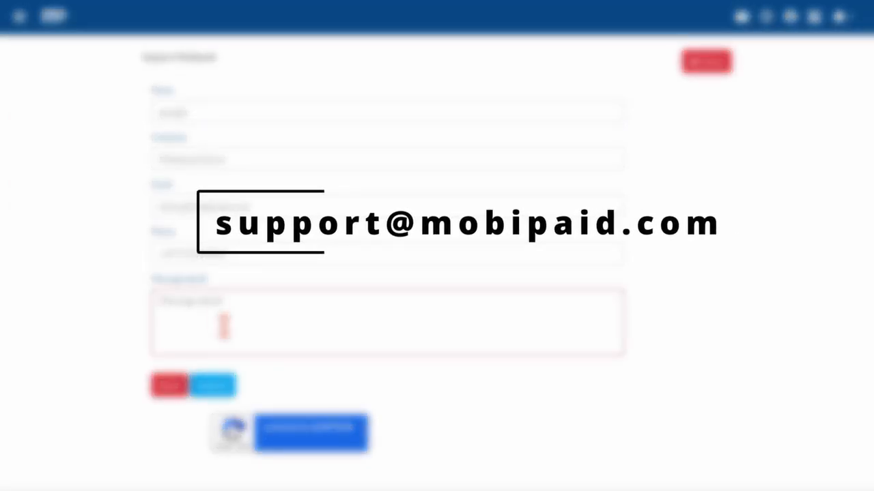
{"action": "type", "text": "Hi"}
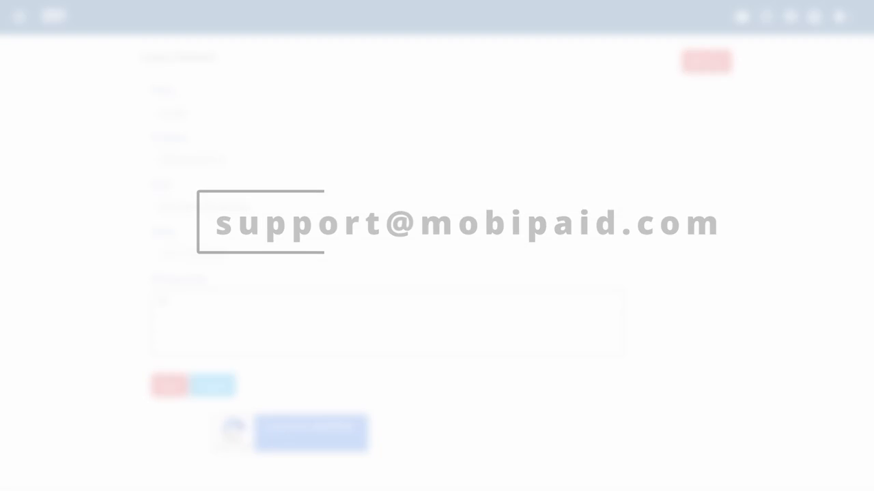